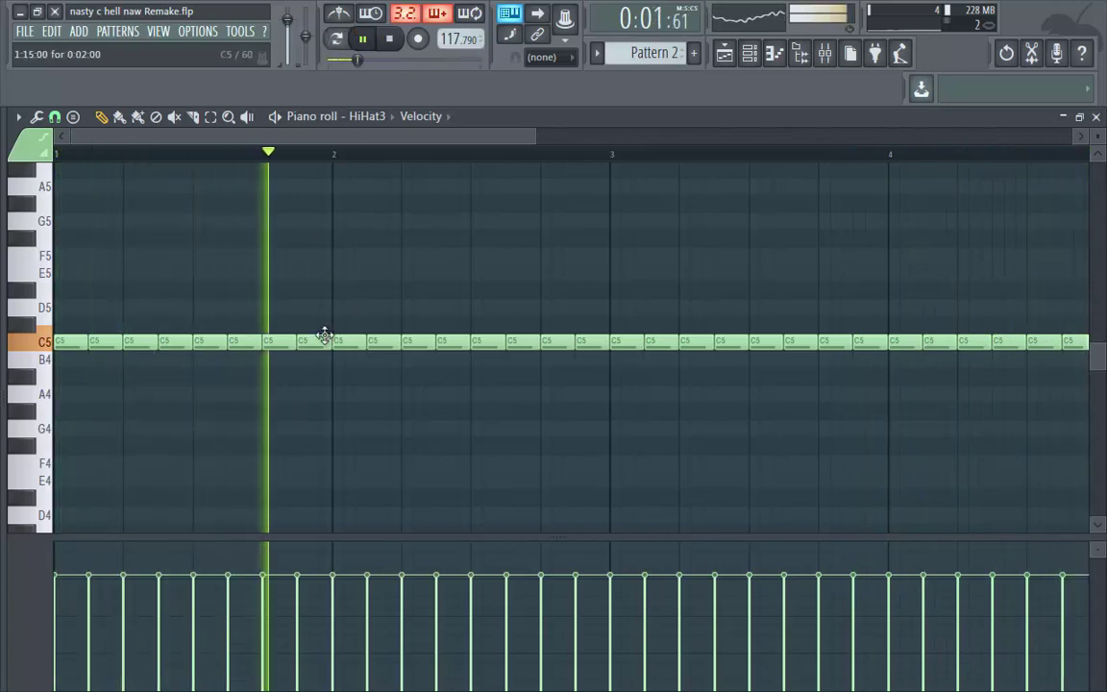
- Split the last HiHat3 C5 note of bar 1, at 1:15, into three equal short notes and play the pattern back
key(space)
key(space)
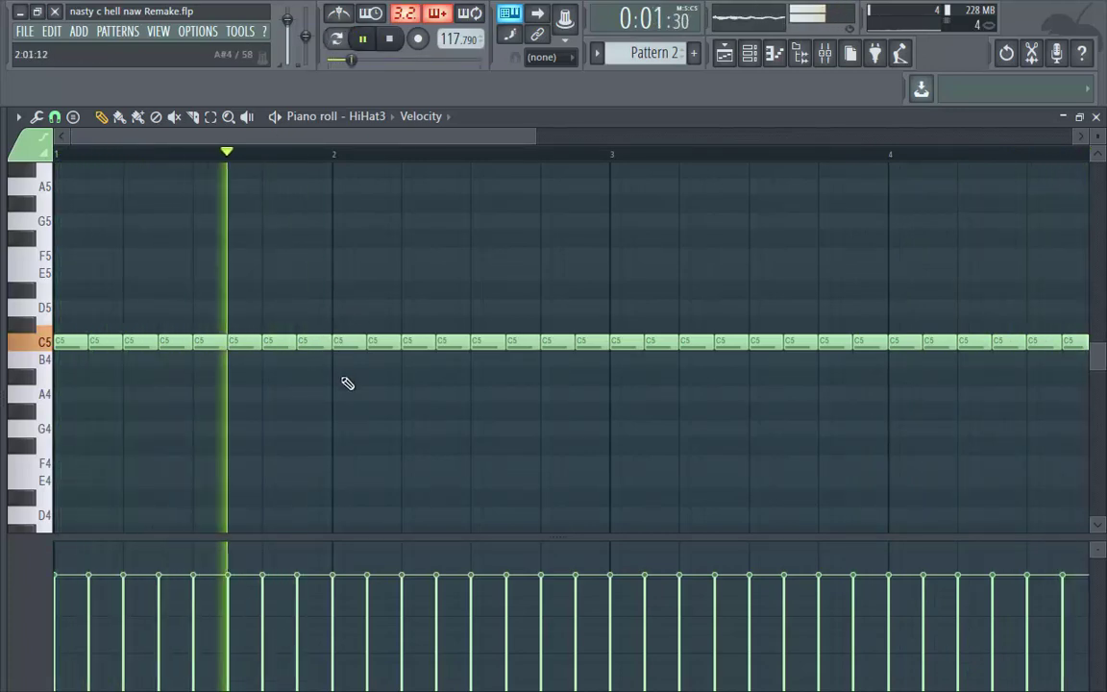
key(space)
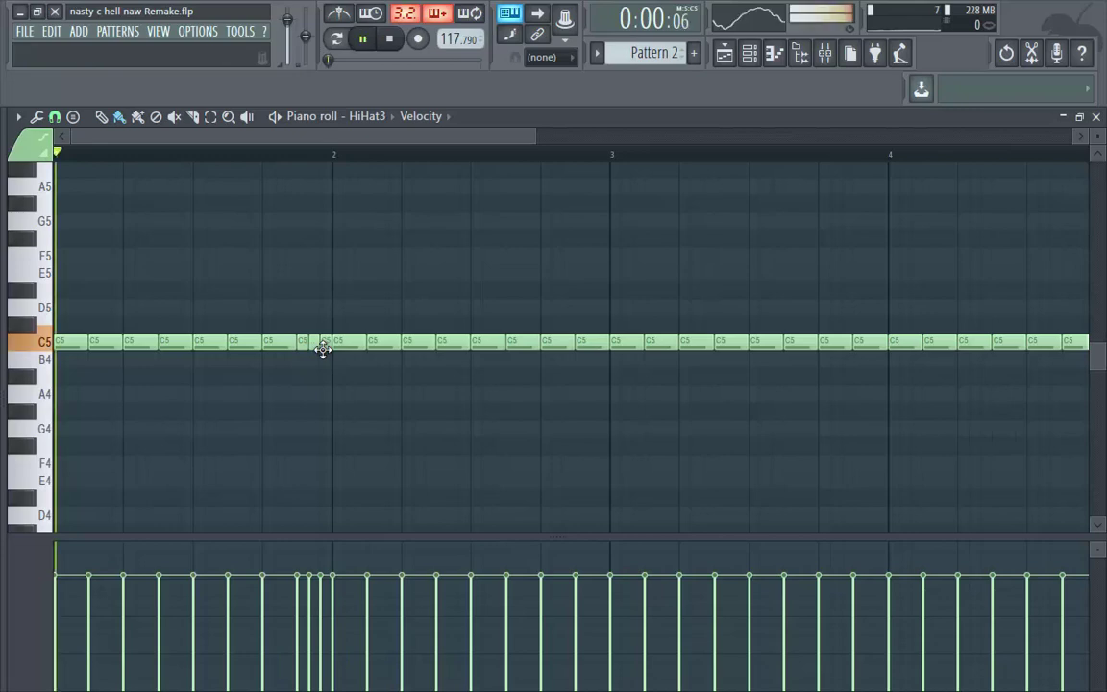
drag(380, 138, 383, 140)
key(space)
key(space)
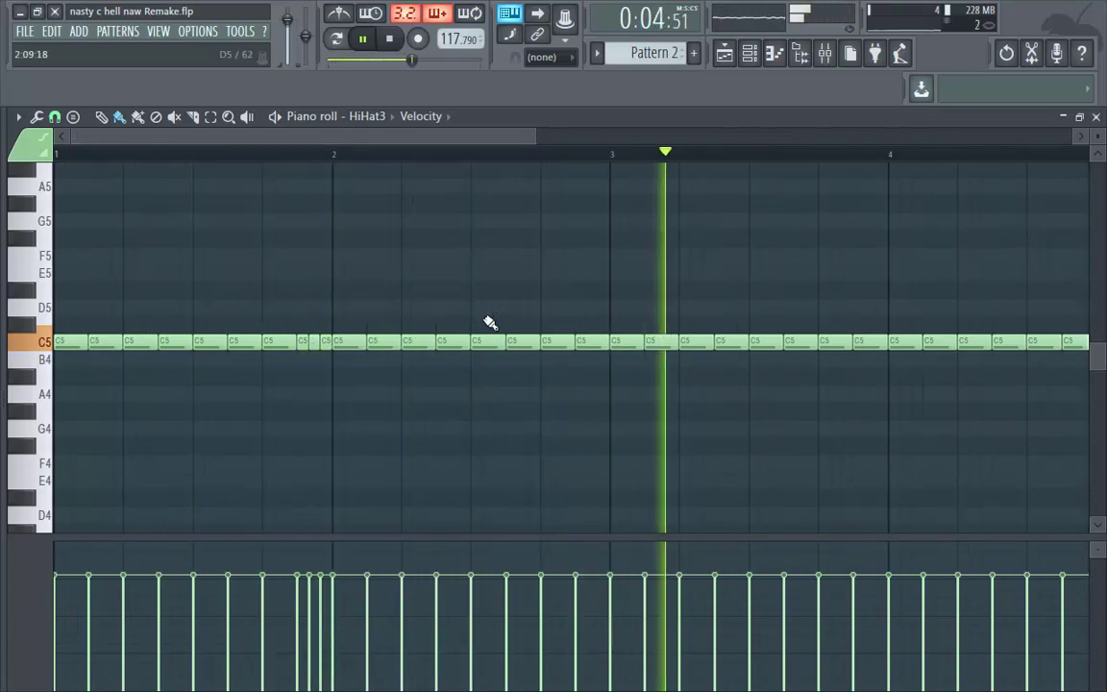
key(space)
- Replace the hi-hat note at 2:07 with a fast roll of six equal short C5 notes
drag(535, 136, 433, 134)
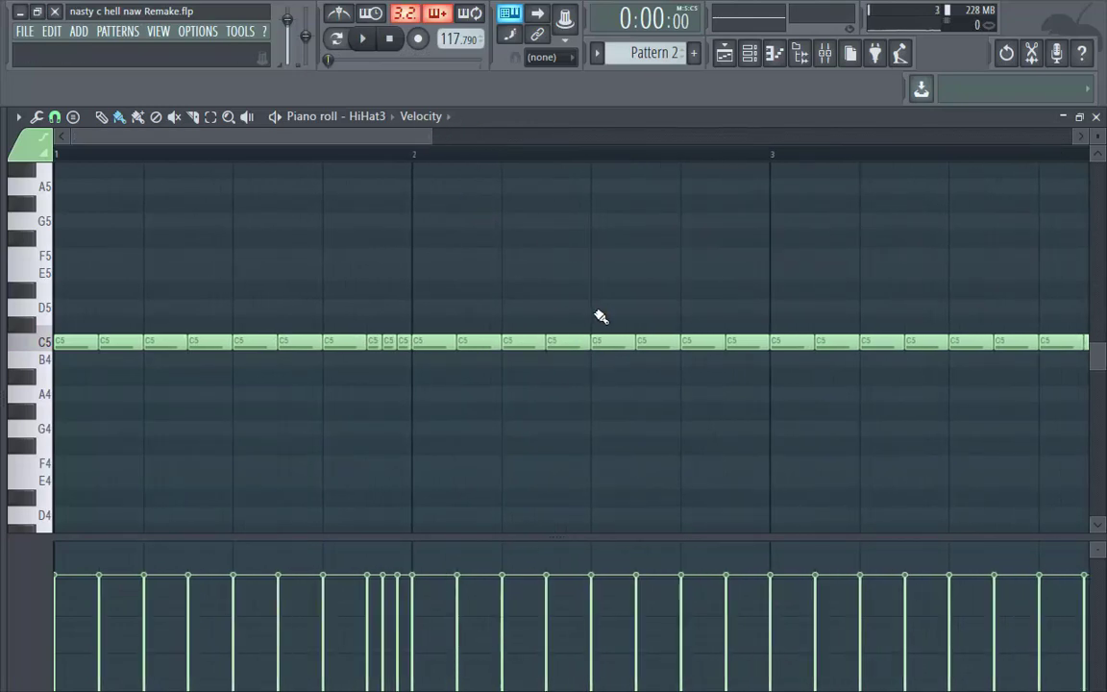
scroll(600, 315, up, 1)
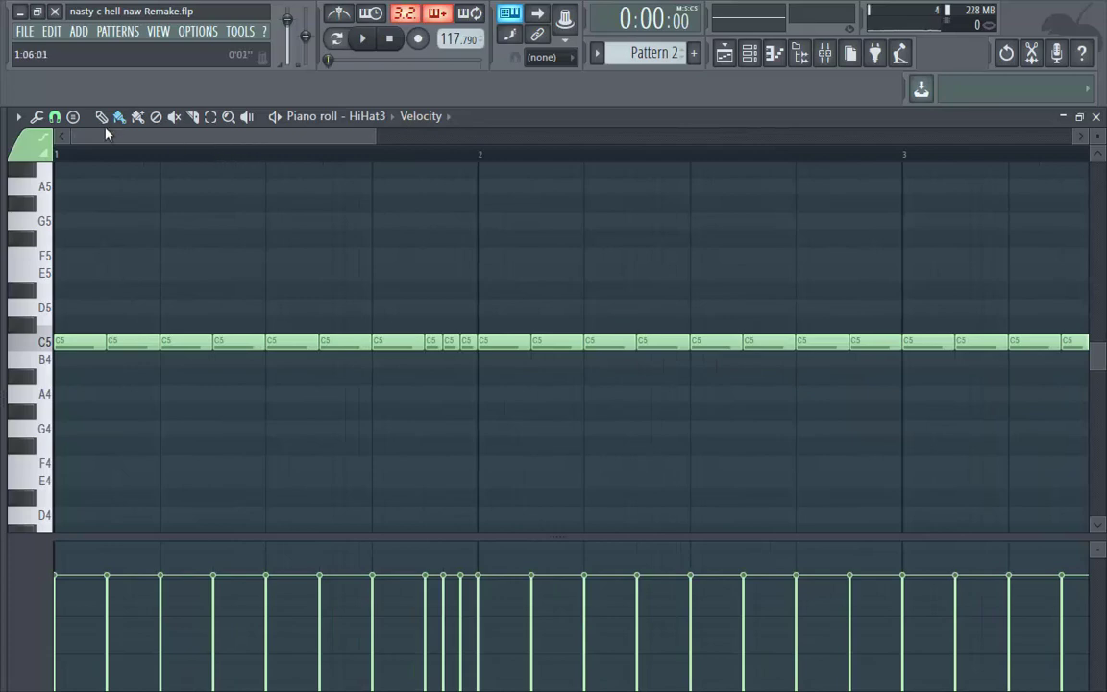
drag(69, 135, 111, 140)
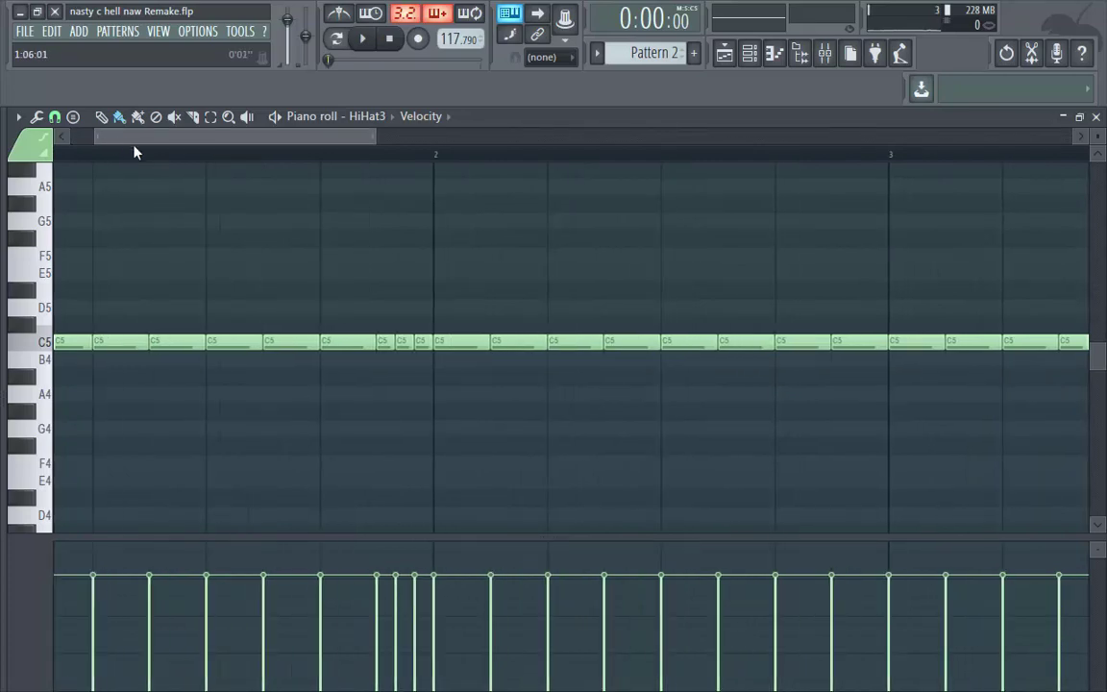
key(space)
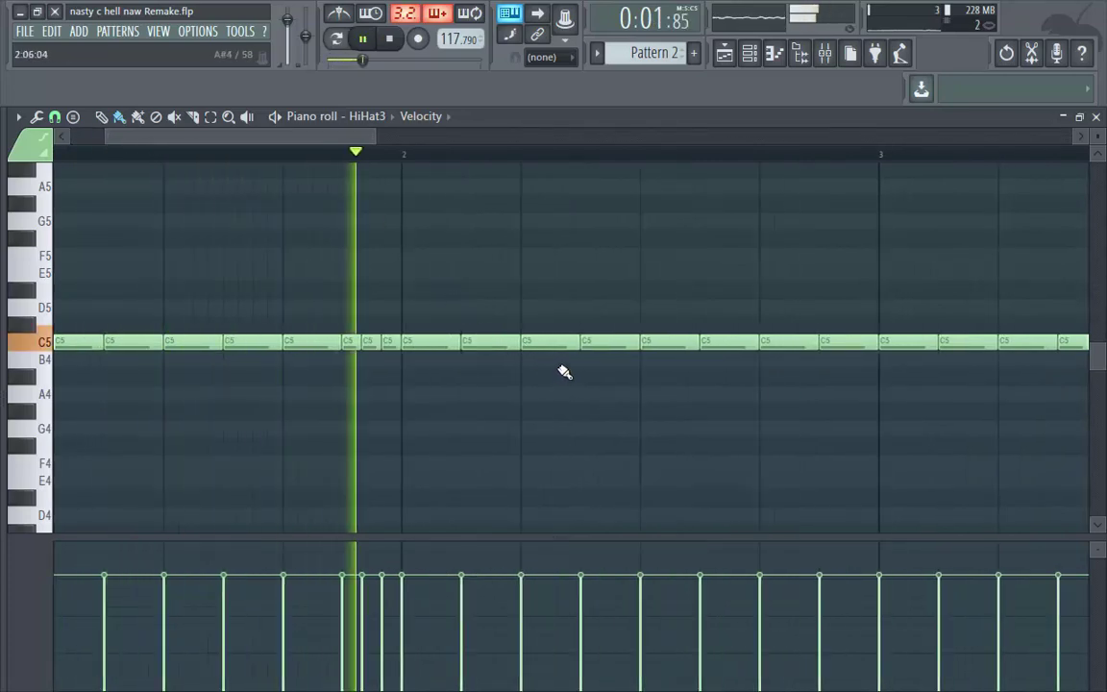
key(space)
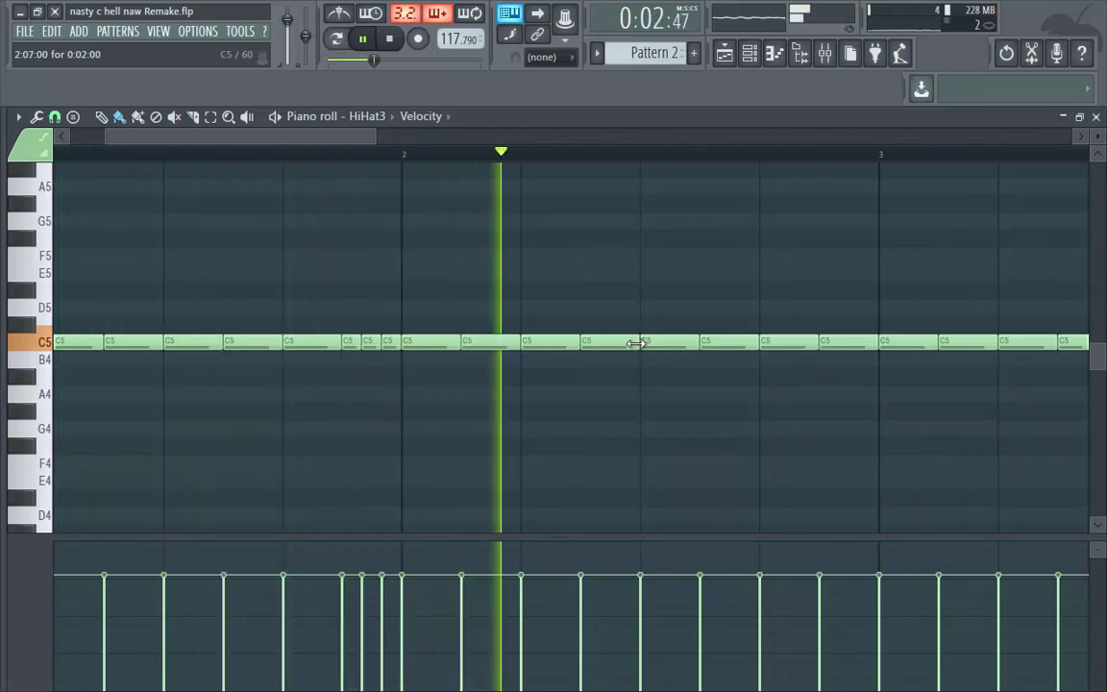
key(space)
drag(636, 343, 608, 343)
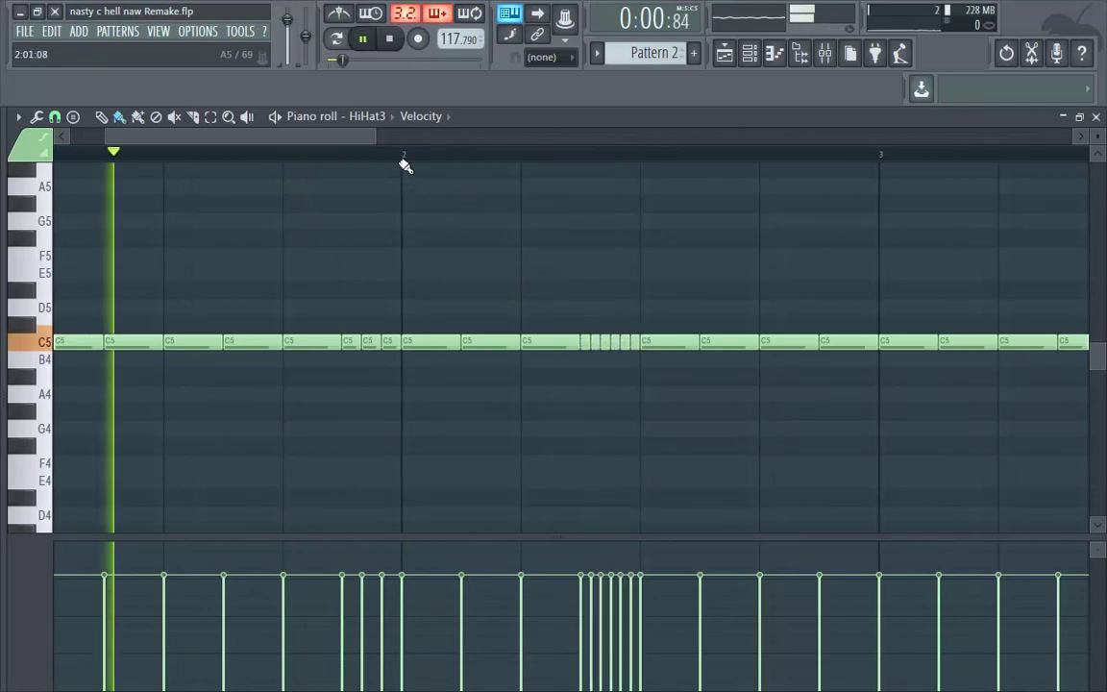
- Fill the hi-hat slot at 4:07 with three equal 0:16 notes and lengthen the final note at 4:15 to 1:20
drag(375, 137, 597, 170)
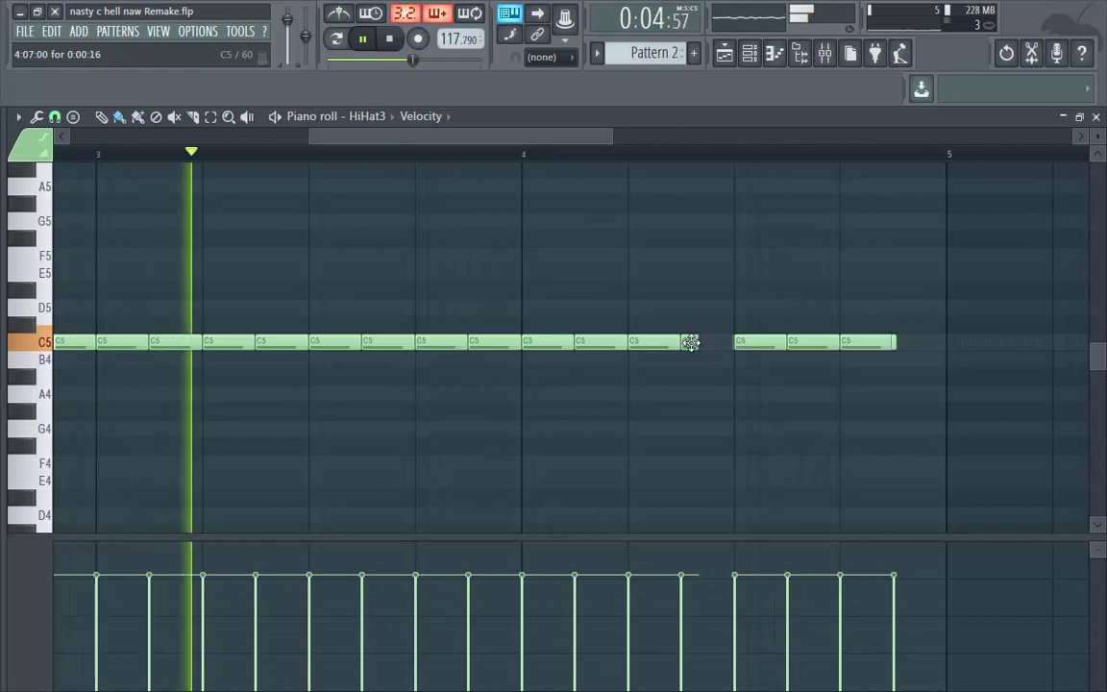
click(705, 343)
click(726, 344)
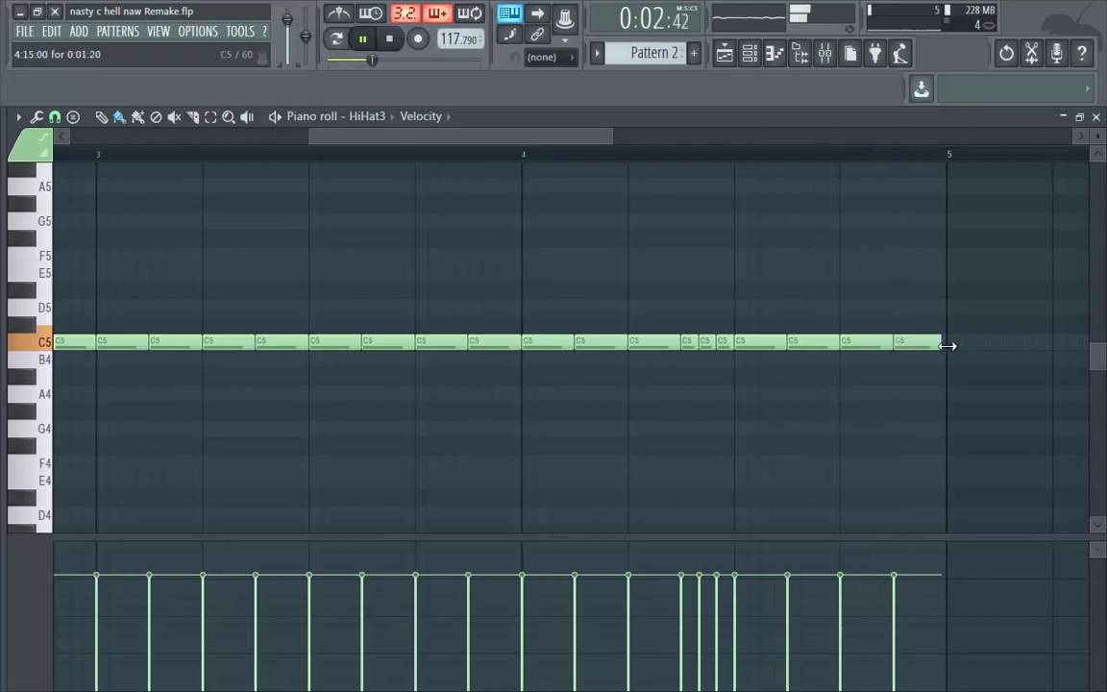
click(1096, 117)
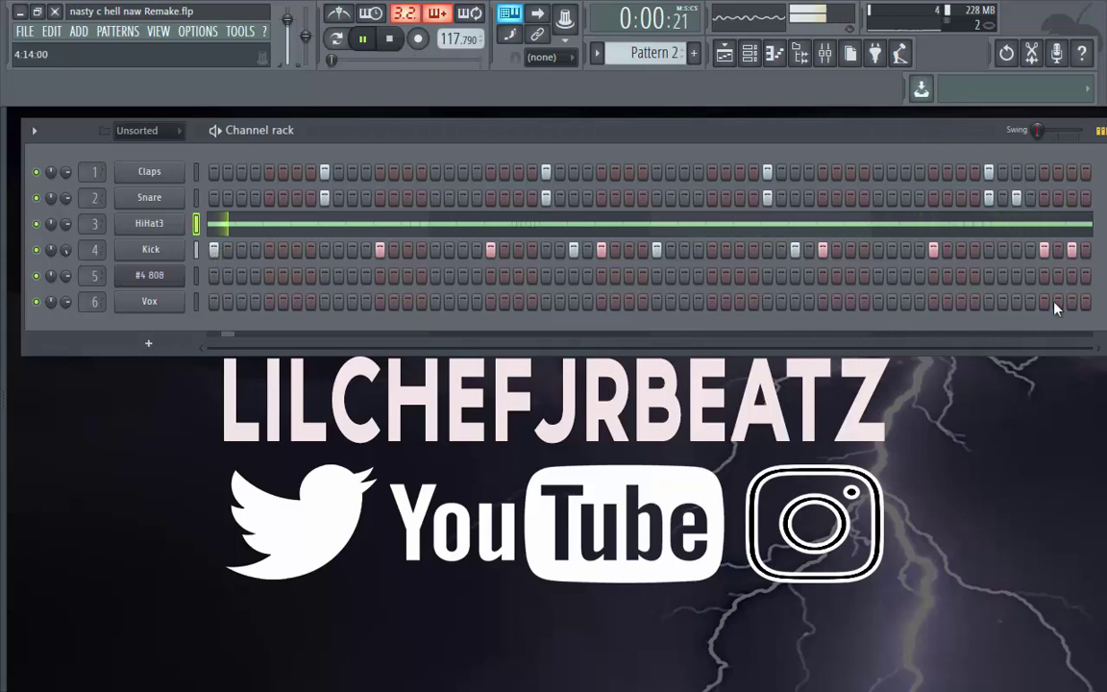
- Open the #4 808 channel's piano roll and place a four-step C5 note at the start of bar 1
right_click(152, 279)
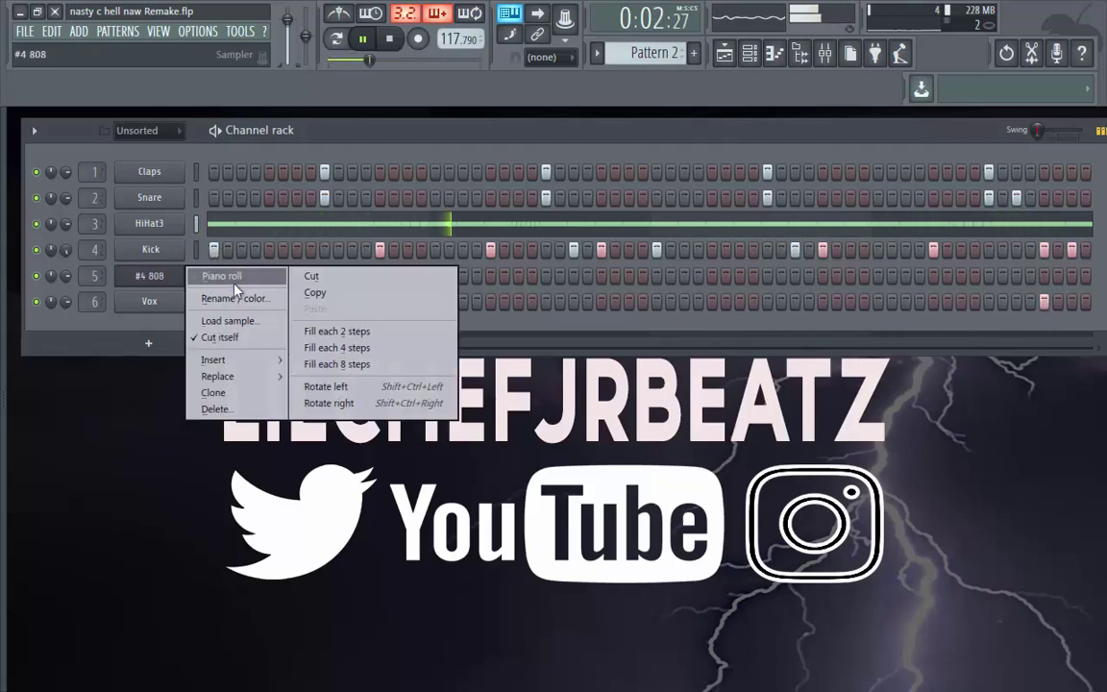
click(219, 277)
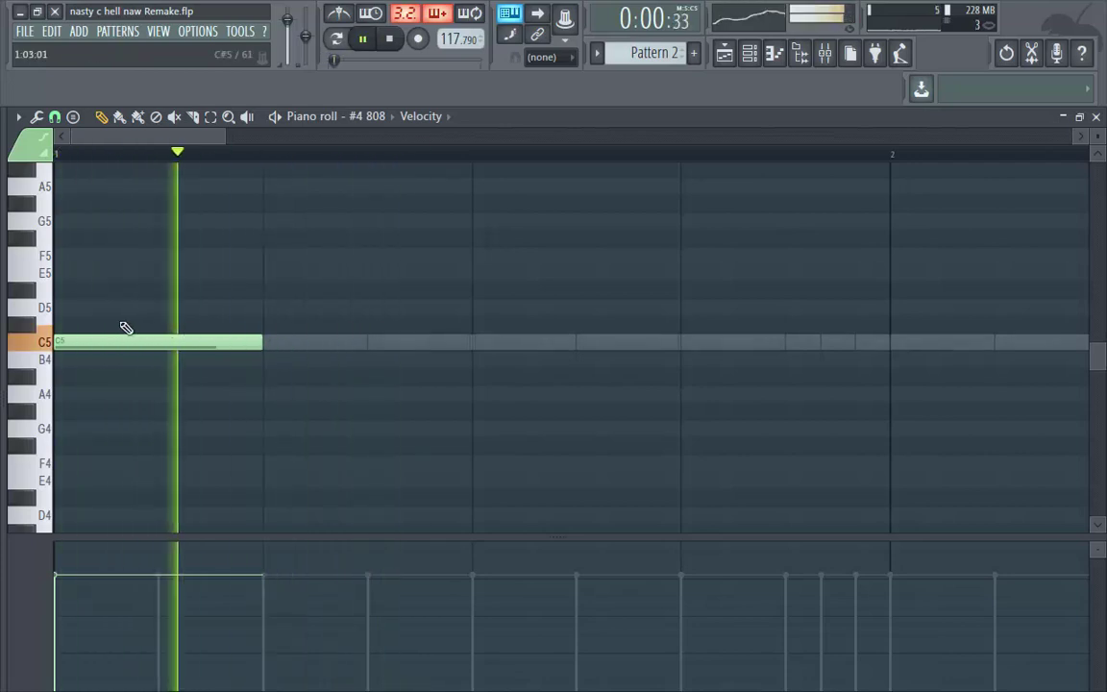
key(space)
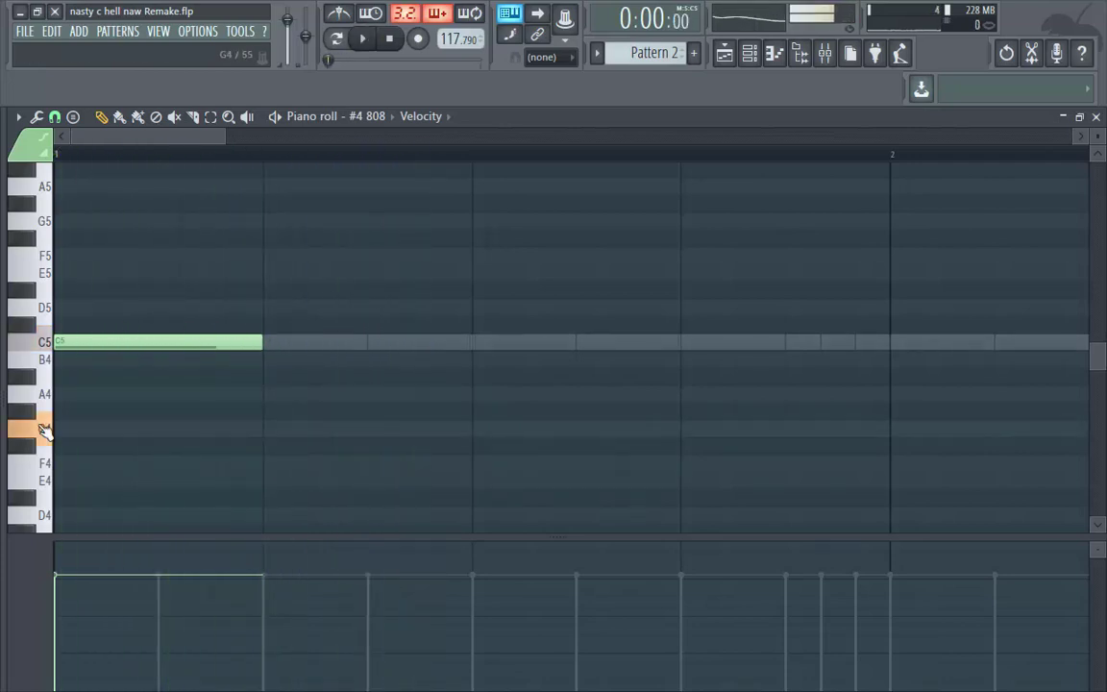
- Raise the first 808 note to D5 and play it back against the drums
key(space)
key(space)
drag(61, 336, 58, 306)
key(space)
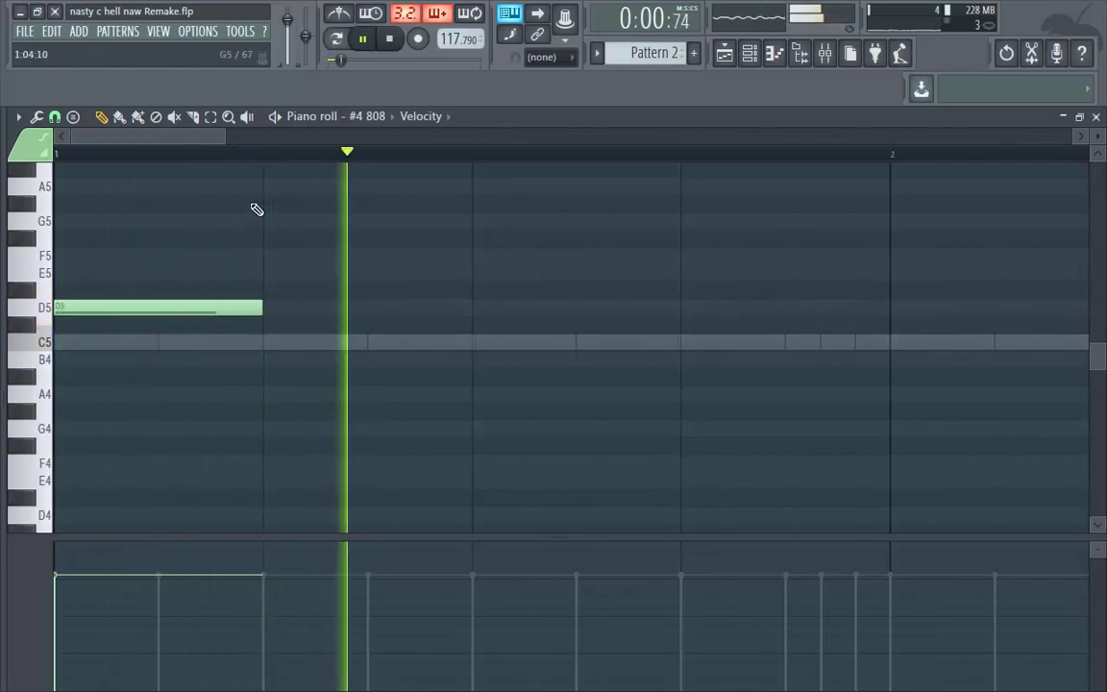
key(space)
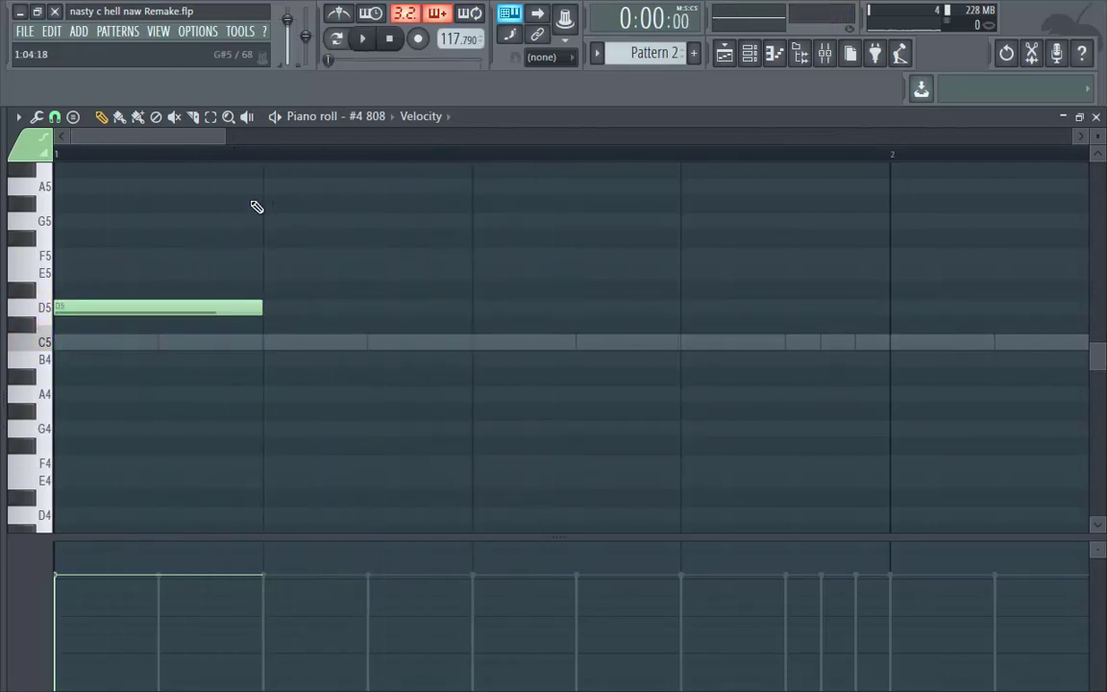
key(space)
key(space)
key(space)
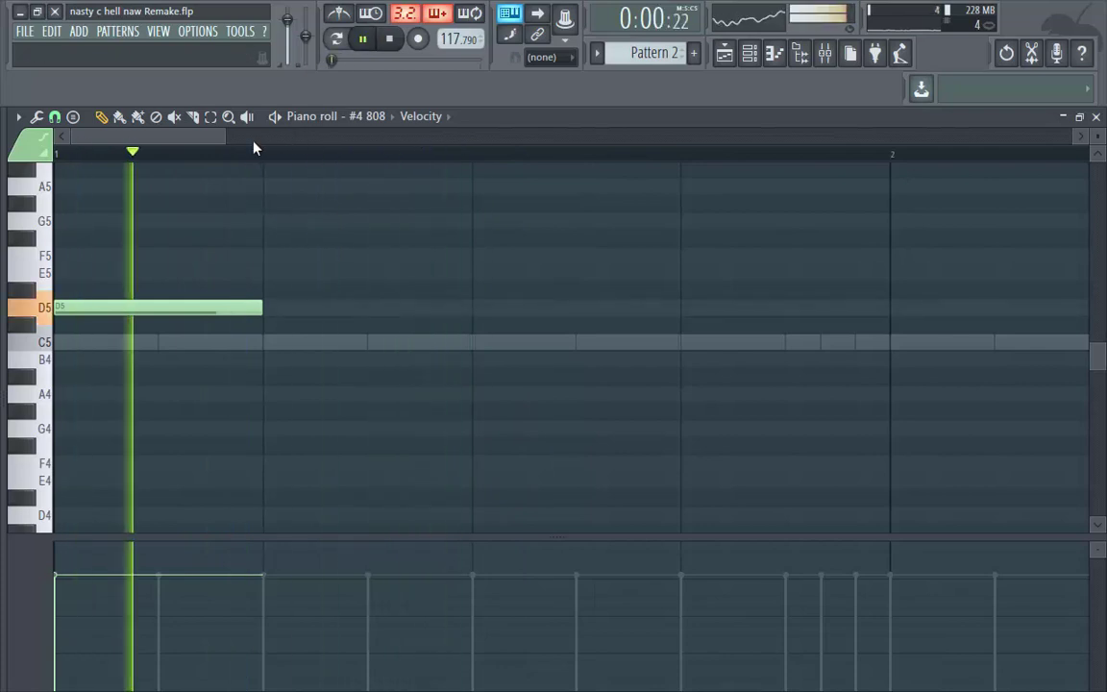
- Lengthen the opening 808 D5 note to half of bar 1, choose a snap-to-grid setting and play the pattern
drag(227, 136, 369, 157)
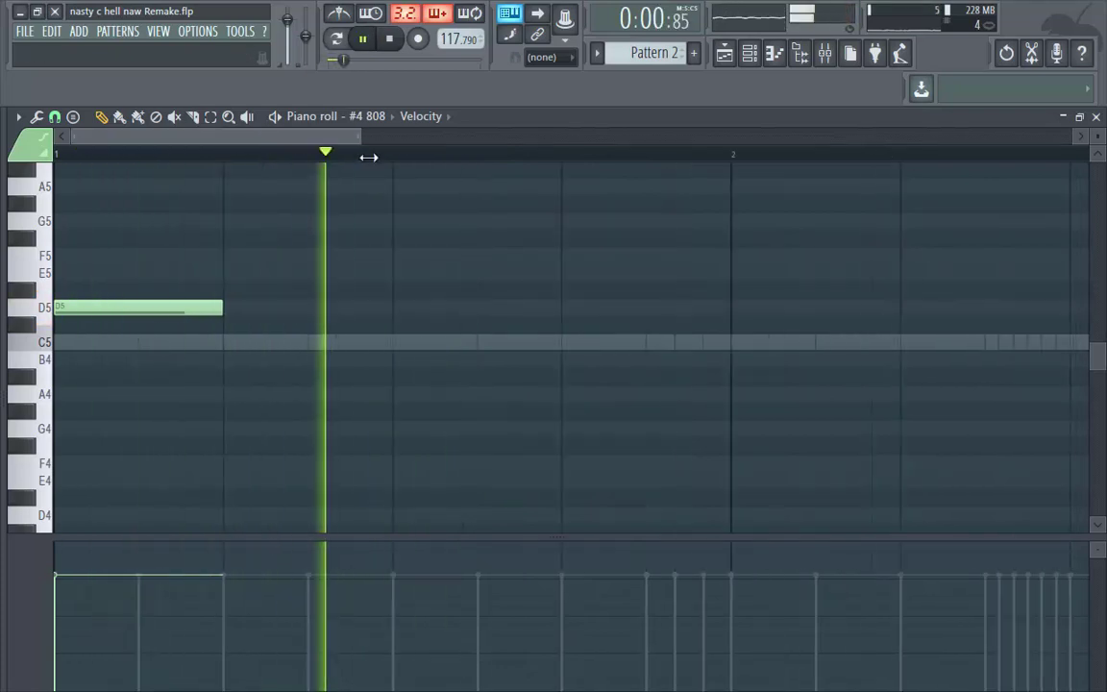
scroll(349, 277, up, 3)
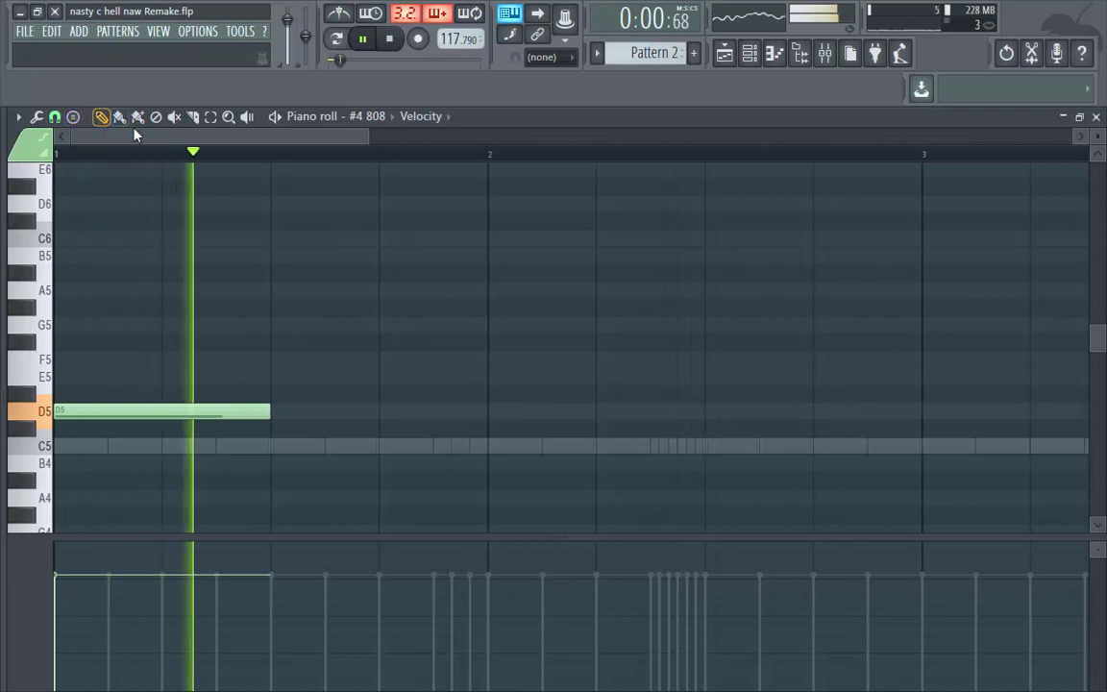
key(space)
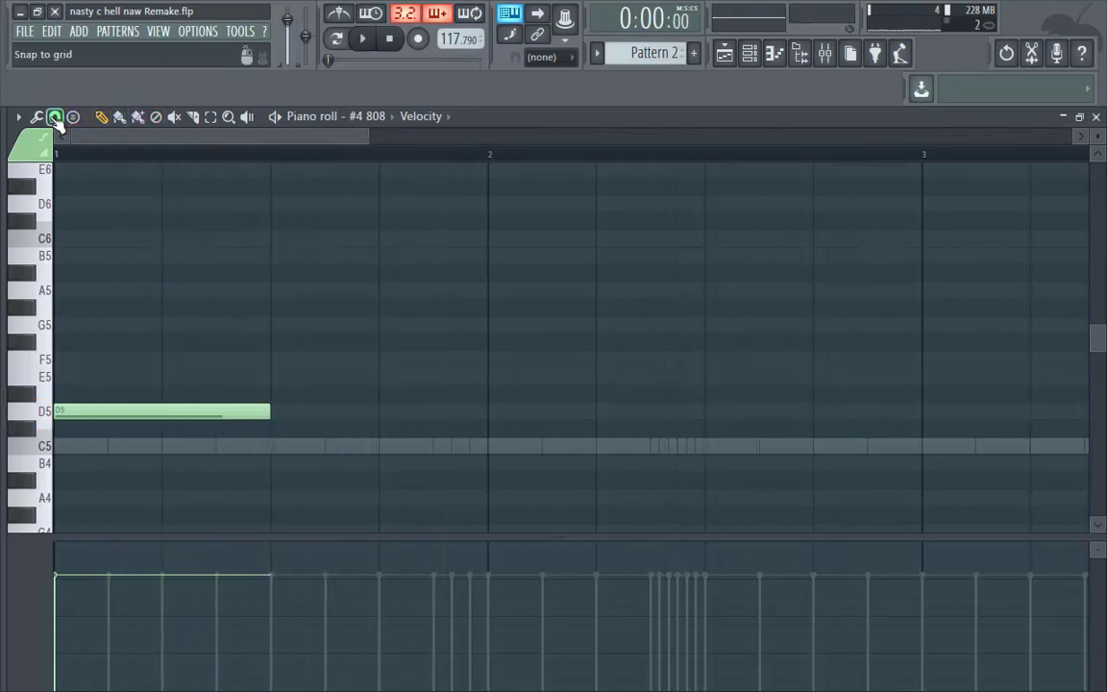
click(54, 116)
click(59, 174)
key(space)
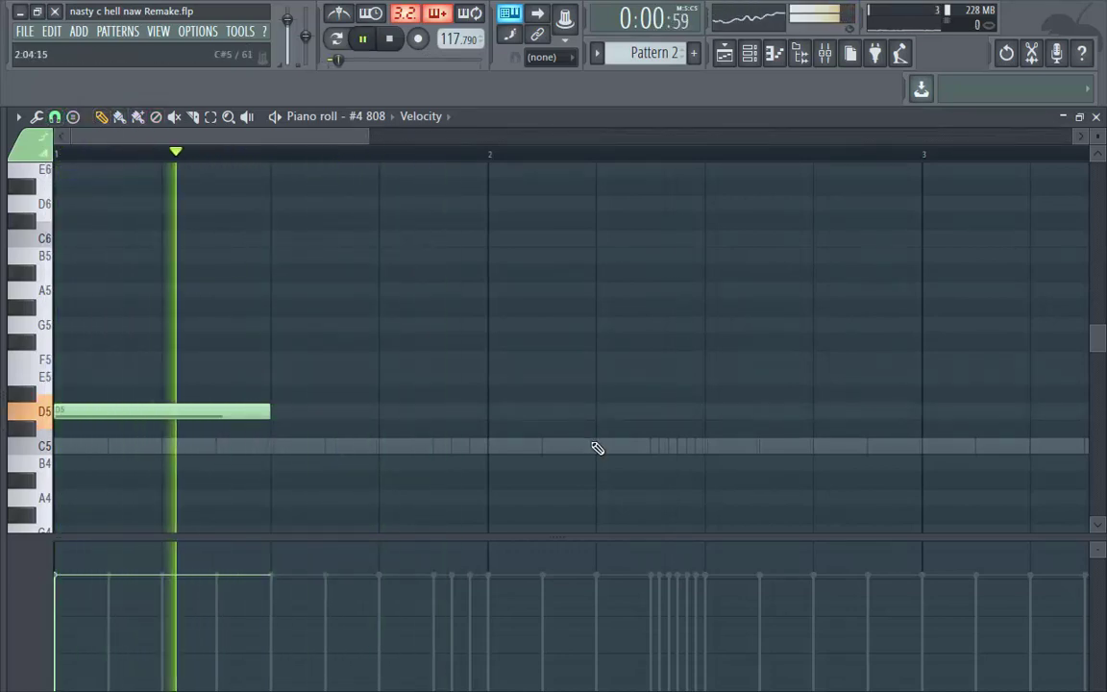
key(space)
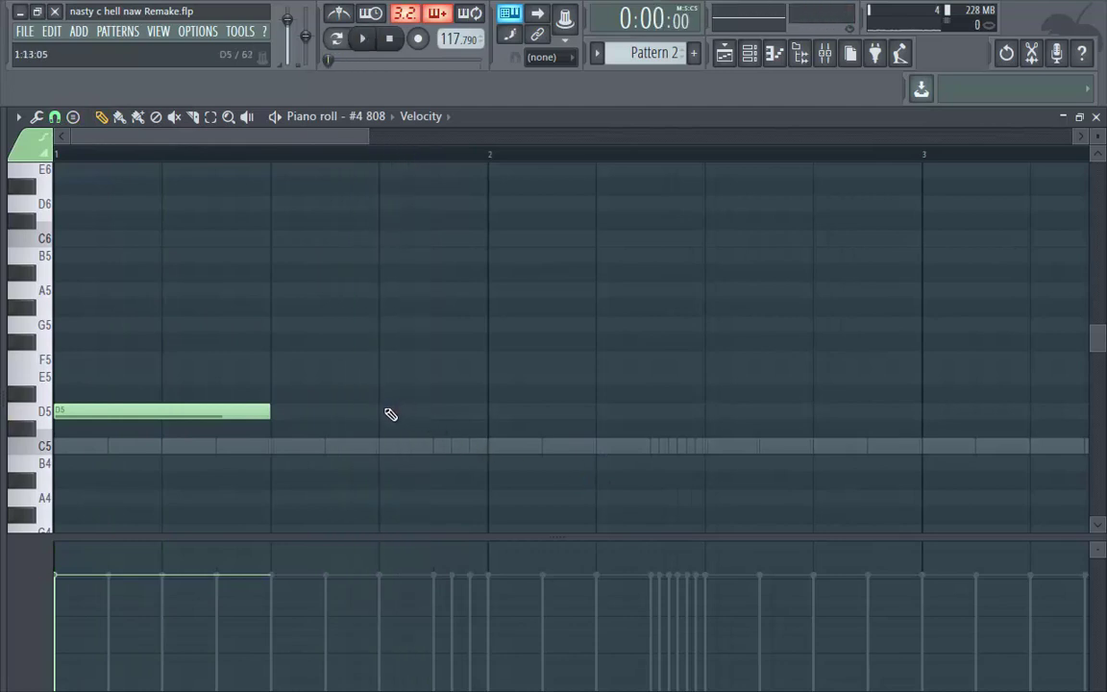
- Add two-step D5 notes to the 808 pattern at 1:13, 2:05, 2:11, 2:13 and 3:01, playing it back between placements
click(391, 414)
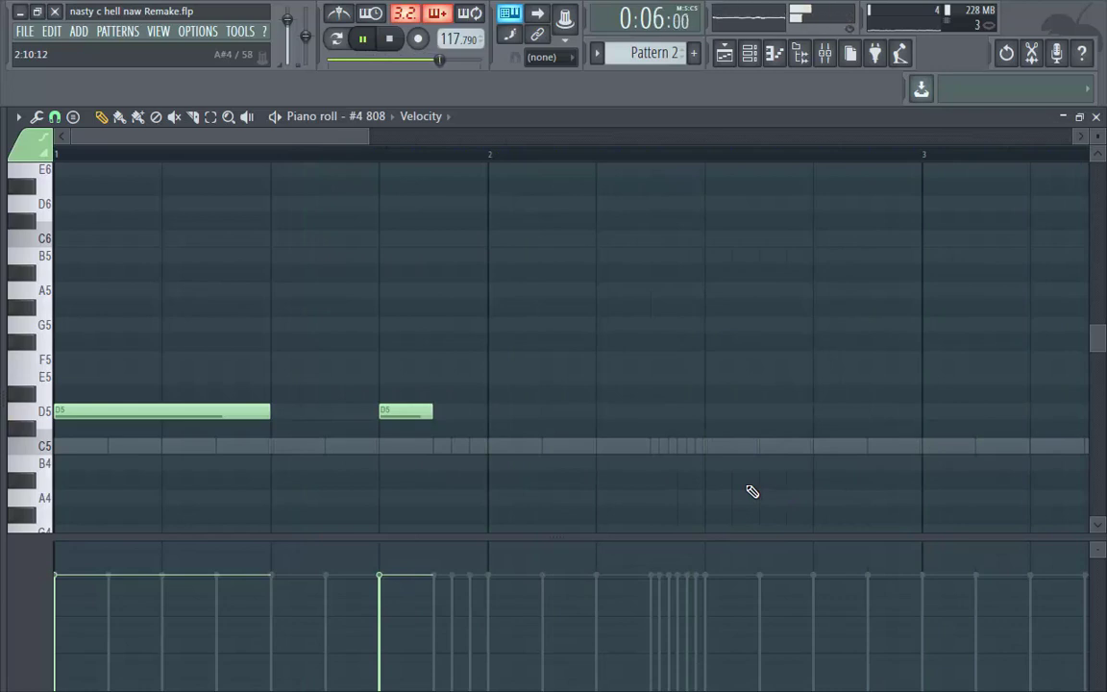
key(space)
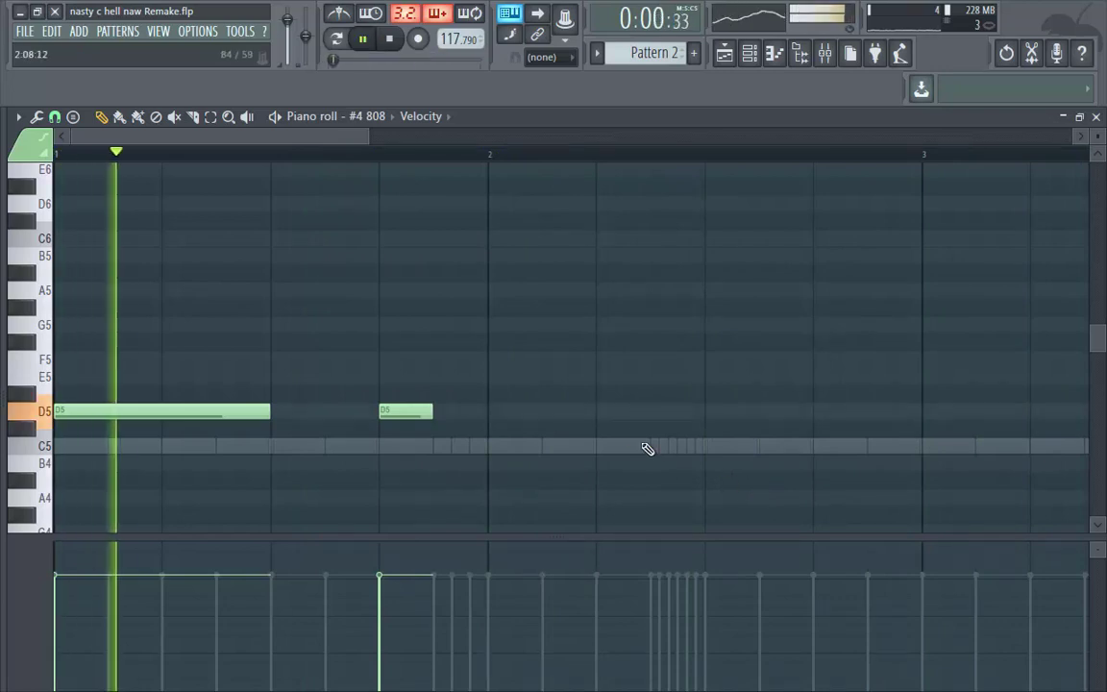
click(602, 413)
key(space)
key(space)
click(771, 413)
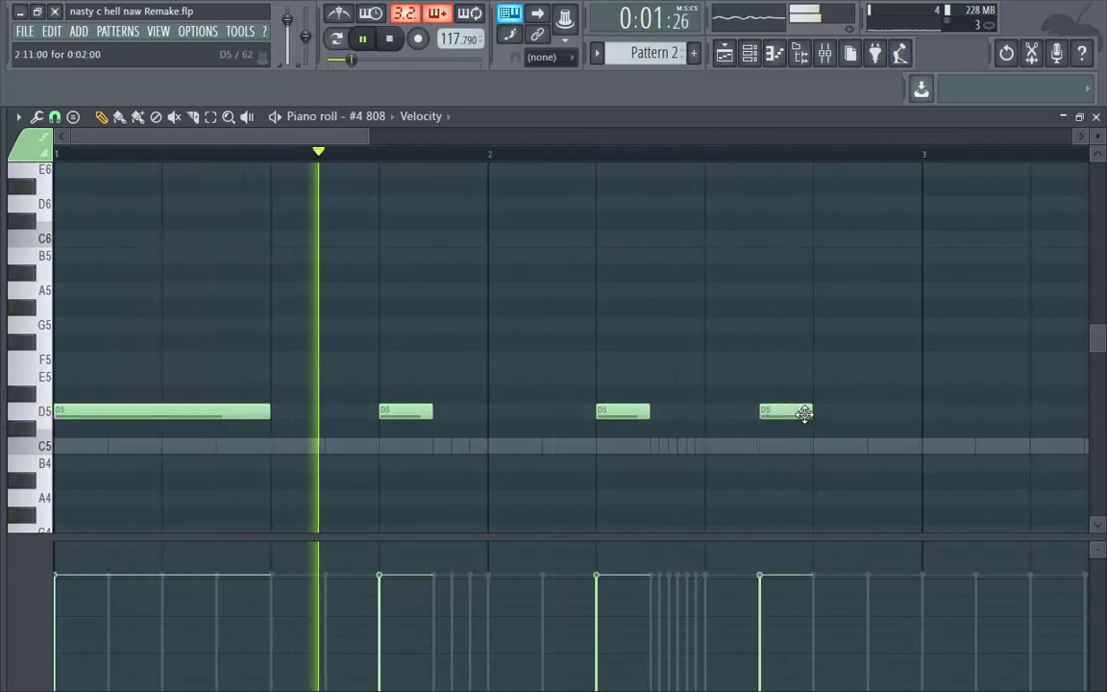
click(824, 413)
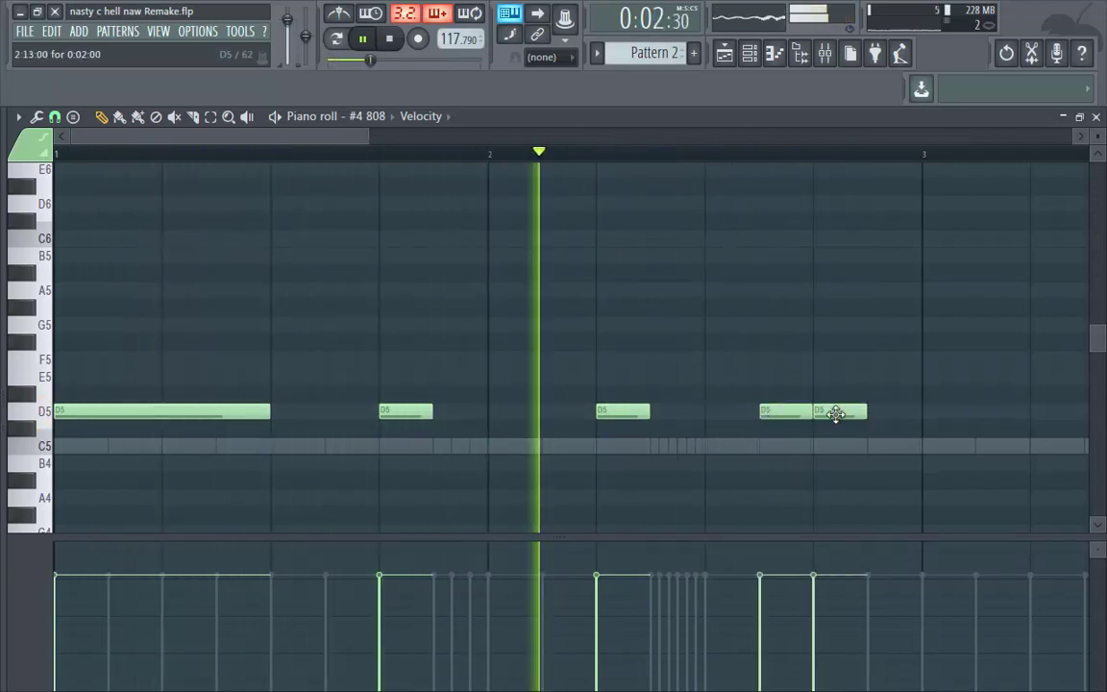
click(932, 414)
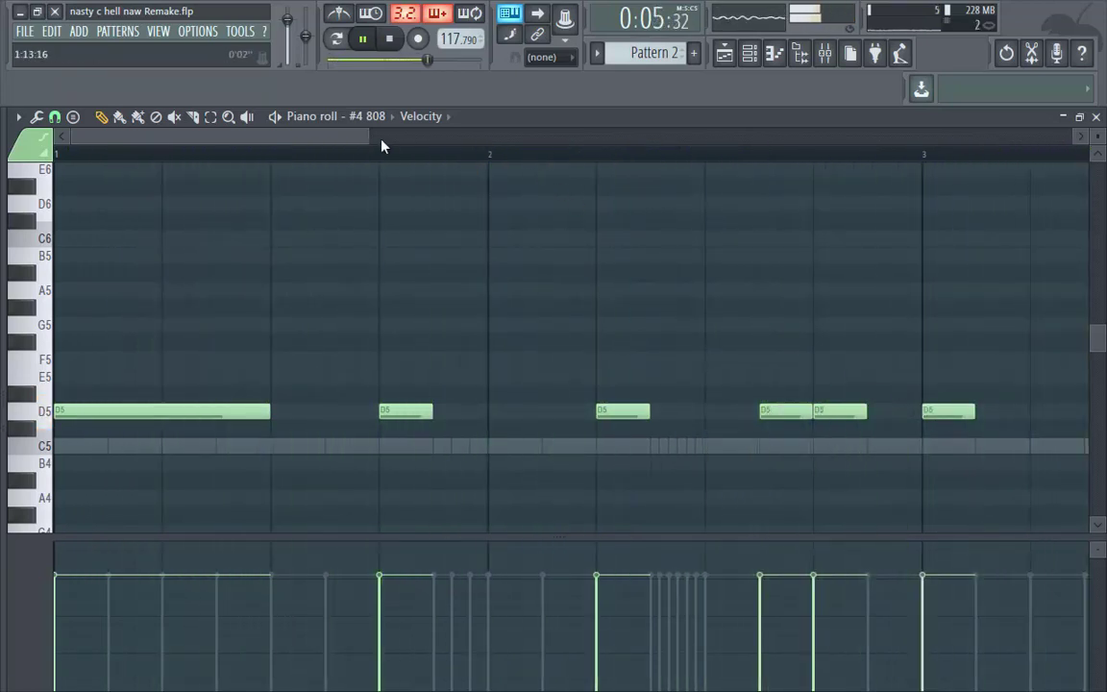
- Lengthen the 808 D5 note at 3:01 to four steps and play the bassline back
drag(367, 134, 493, 134)
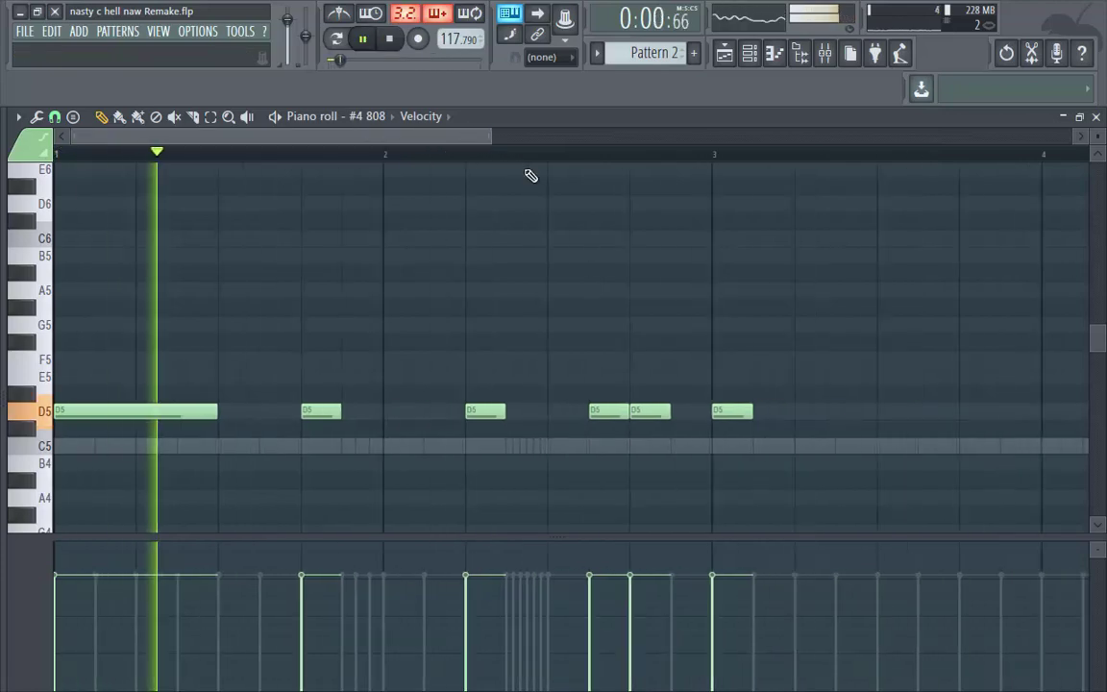
scroll(734, 384, up, 2)
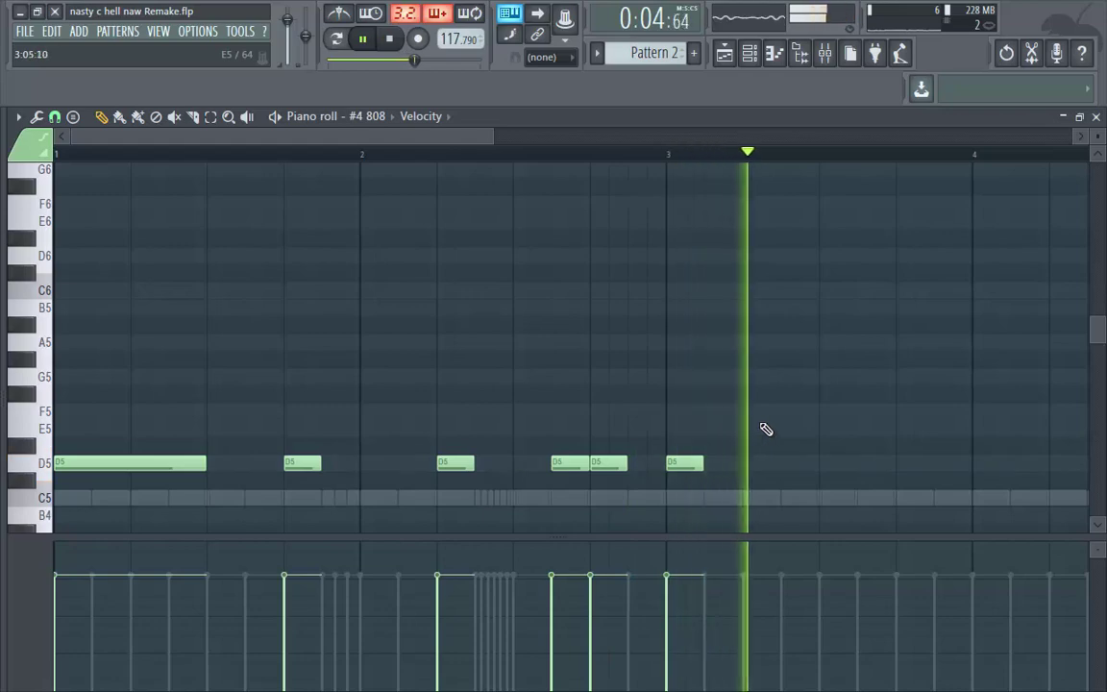
key(space)
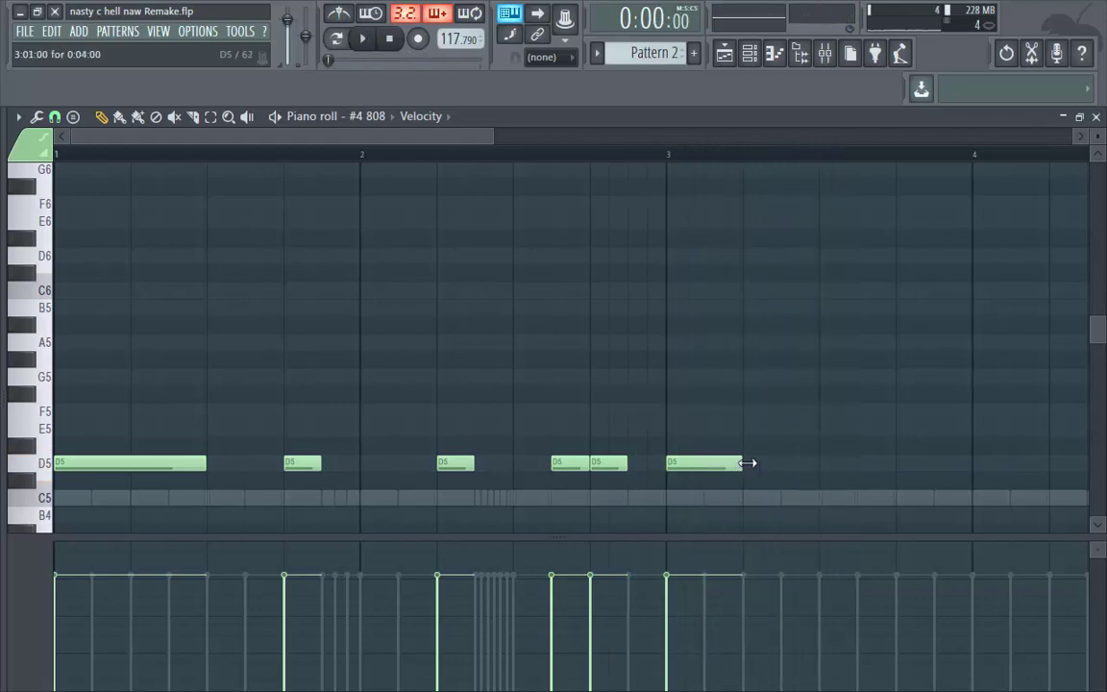
key(space)
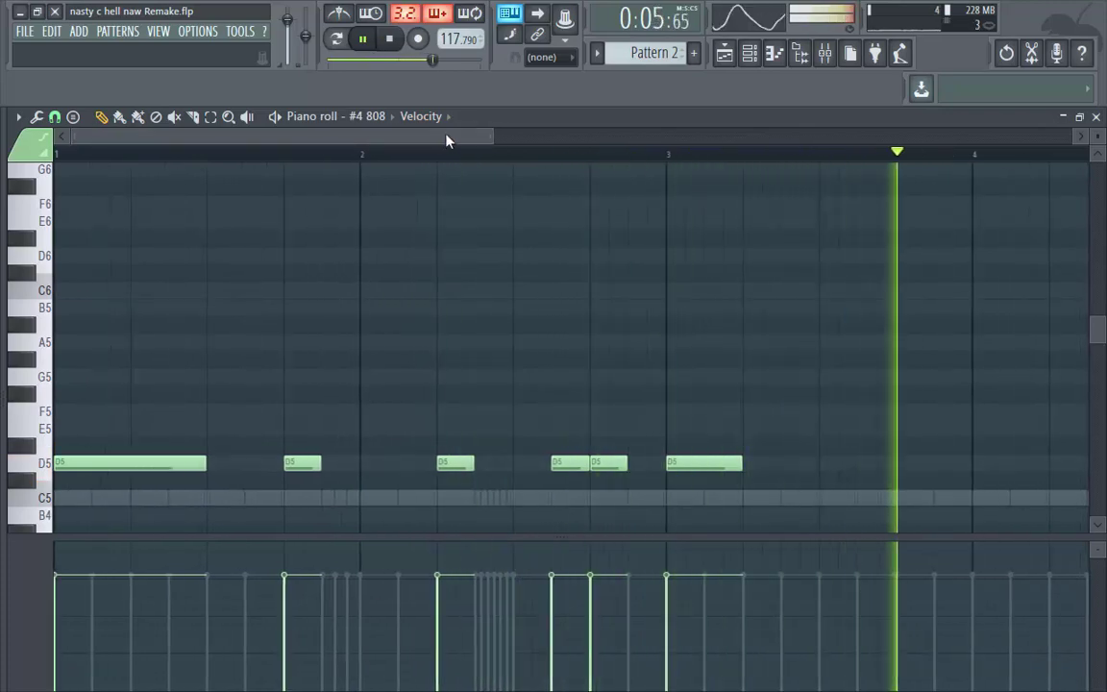
key(space)
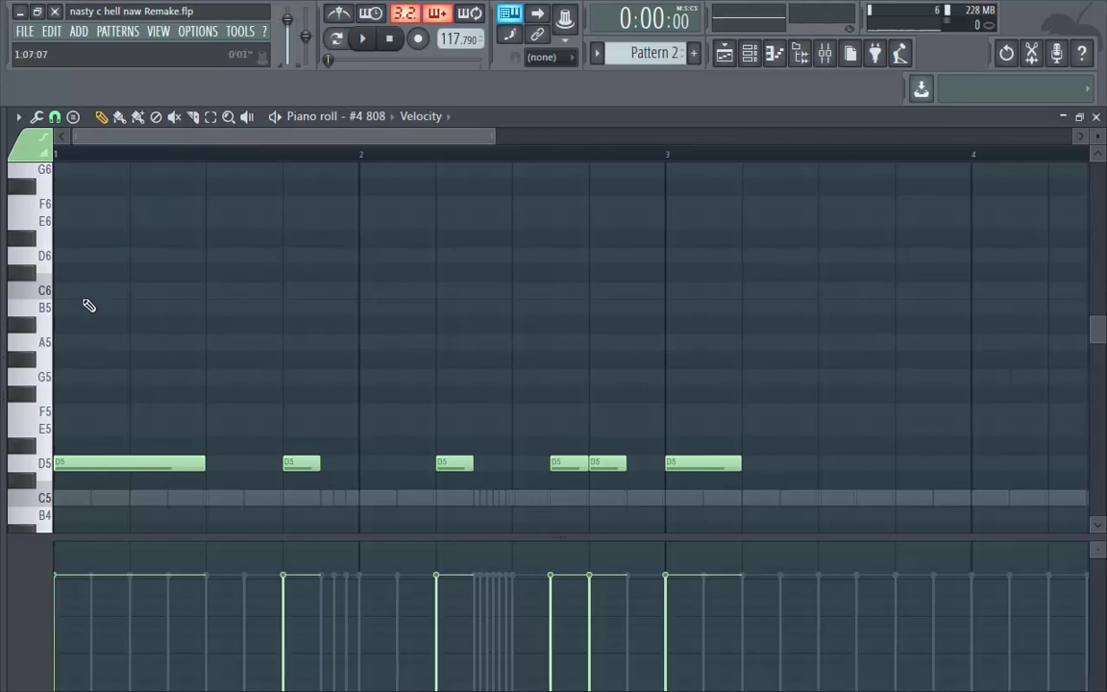
- Add a four-step A5 note to the 808 pattern at 3:11 during playback
click(56, 326)
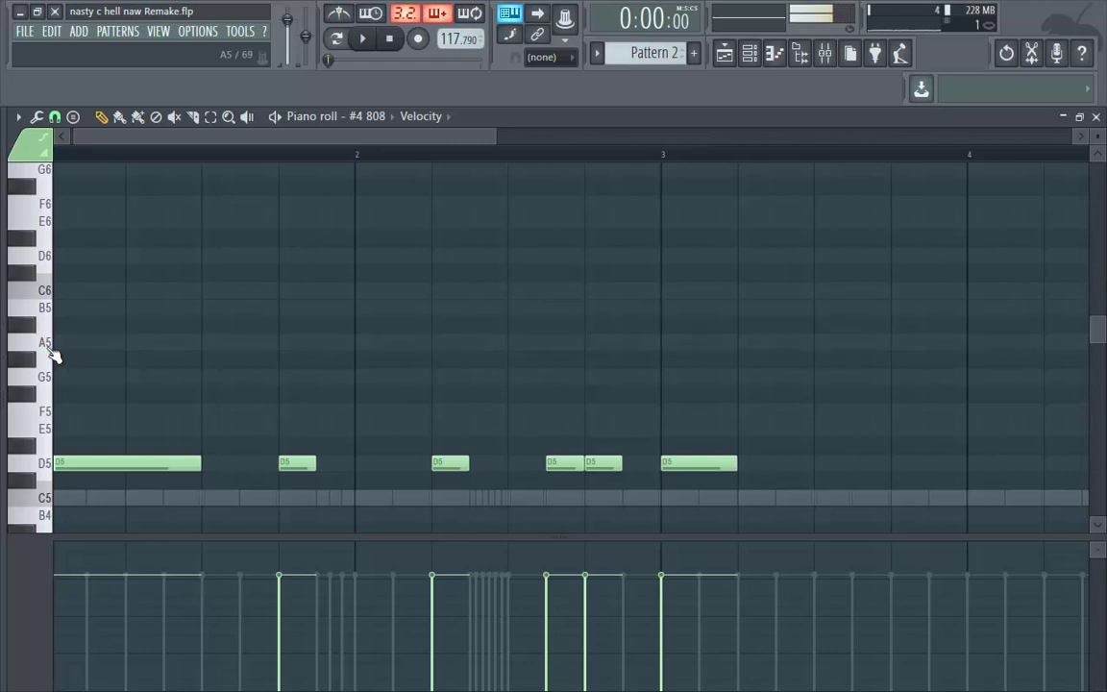
key(space)
click(858, 343)
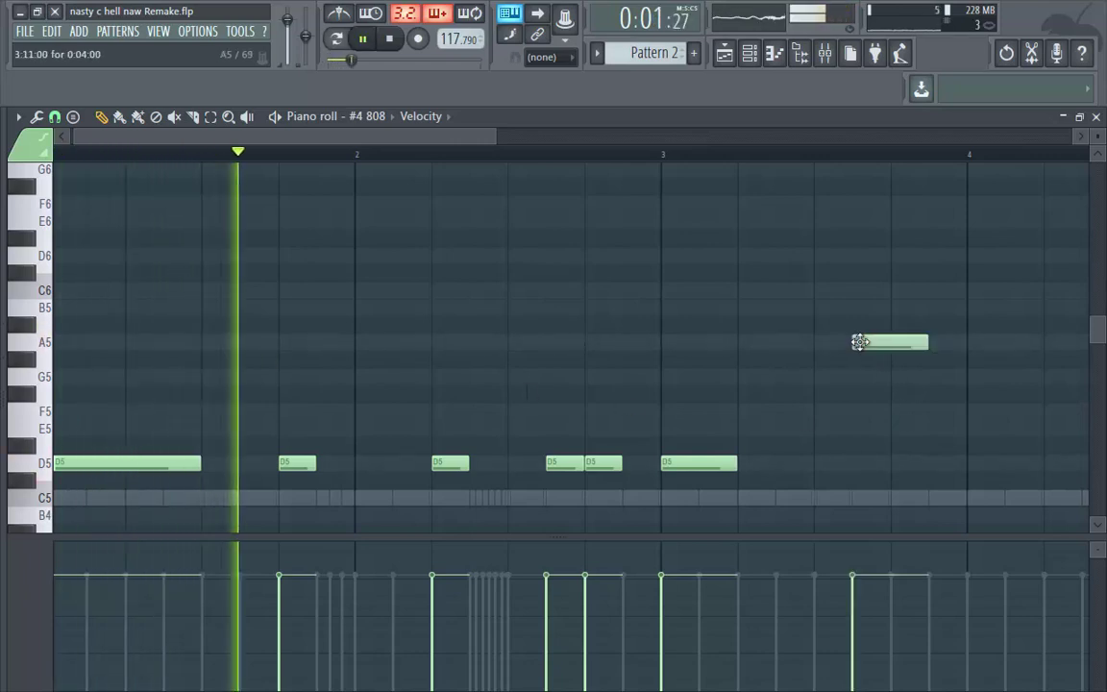
- Shorten the A5 note at 3:11 to two steps and add another two-step A5 note at 3:13
drag(924, 347, 889, 346)
click(892, 343)
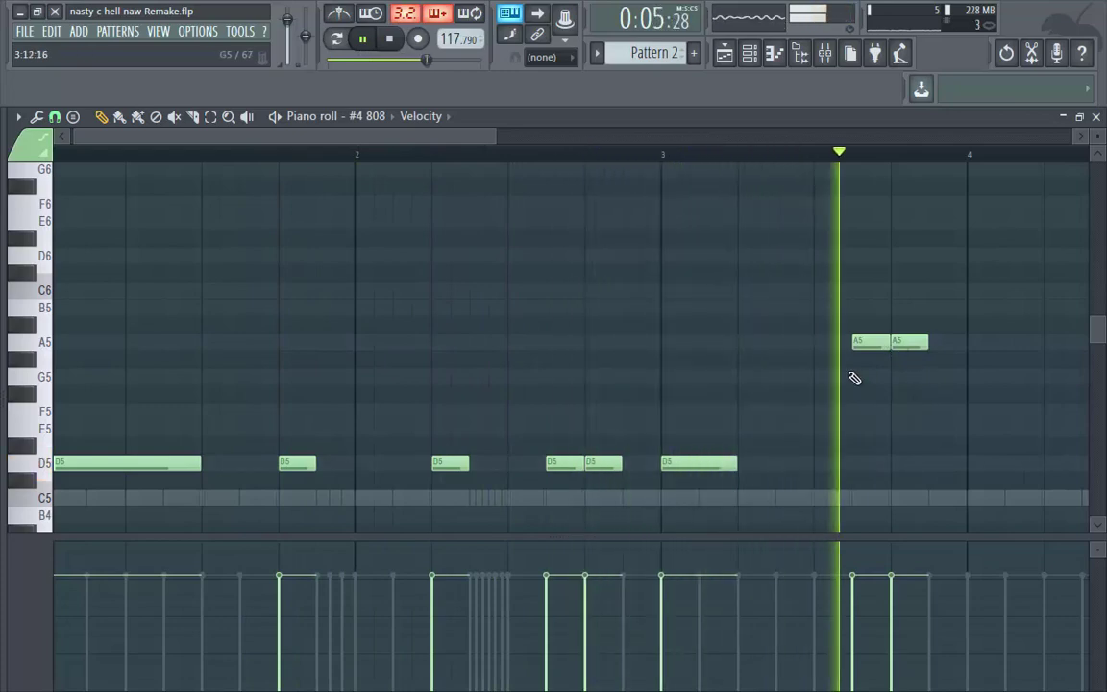
- Add a two-step D5 note at 4:05 and two-step A5 notes at 4:13 and 4:15 to the 808 pattern
drag(501, 136, 540, 136)
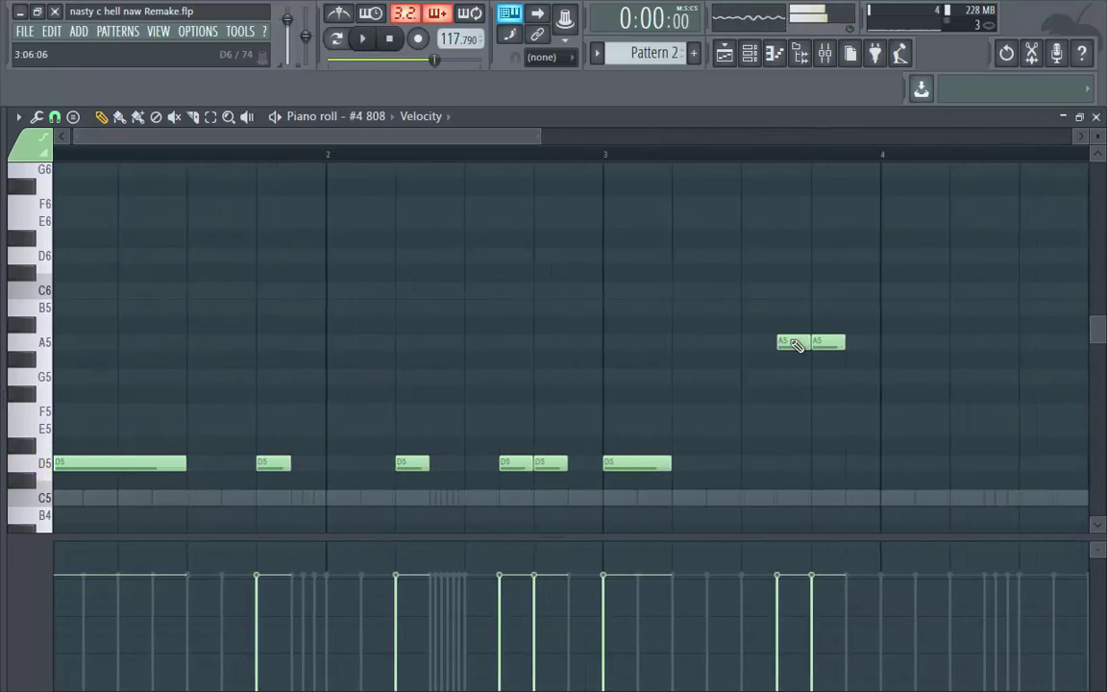
key(space)
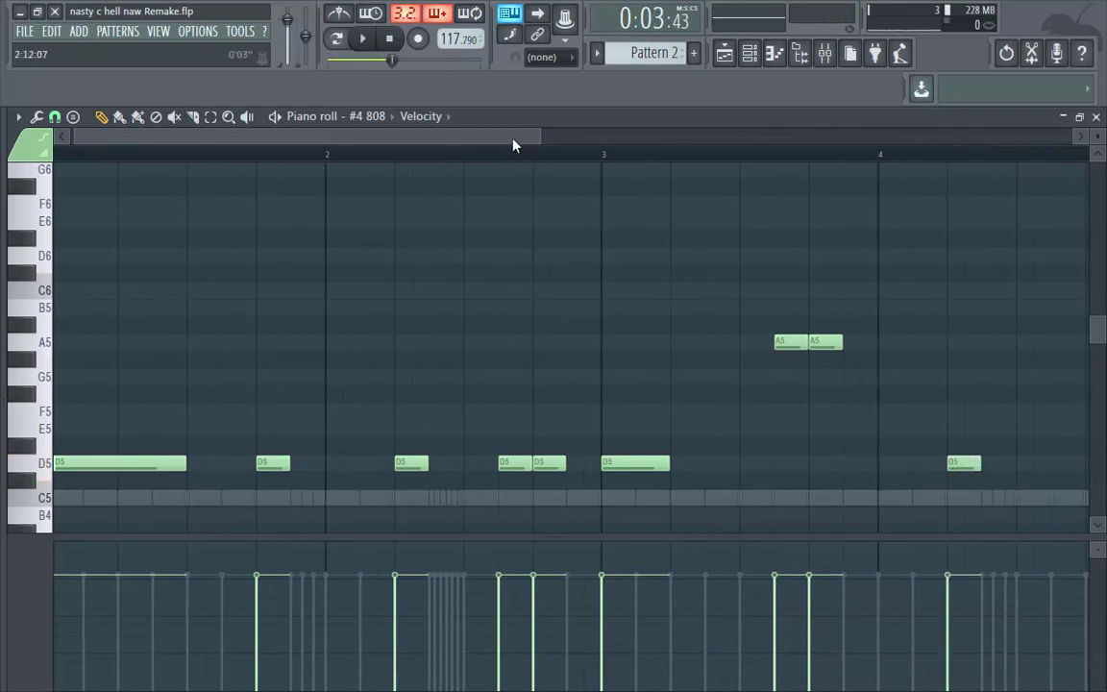
drag(447, 142, 536, 158)
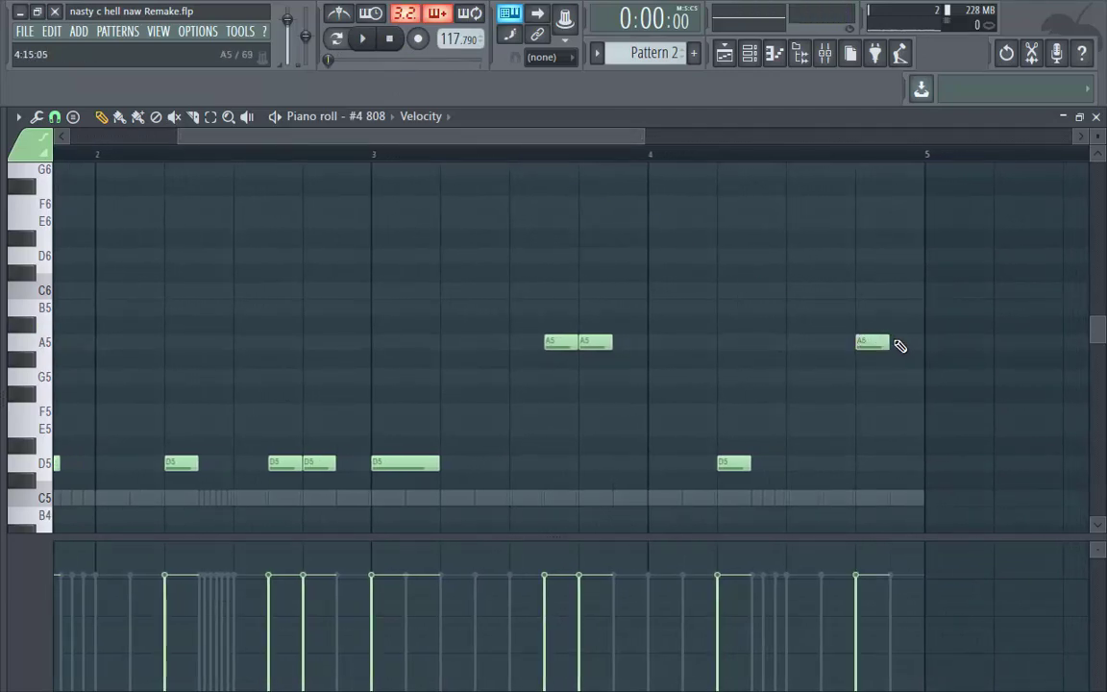
- Play the 808 bassline from the beginning twice to check the phrase
drag(581, 146, 365, 256)
key(space)
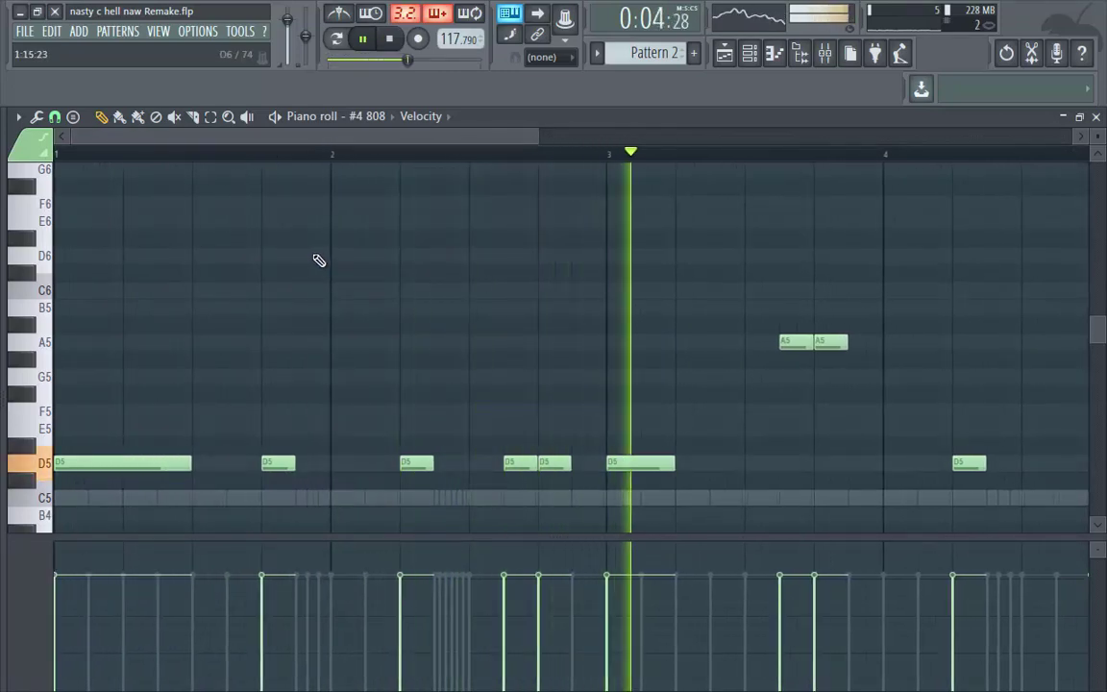
key(space)
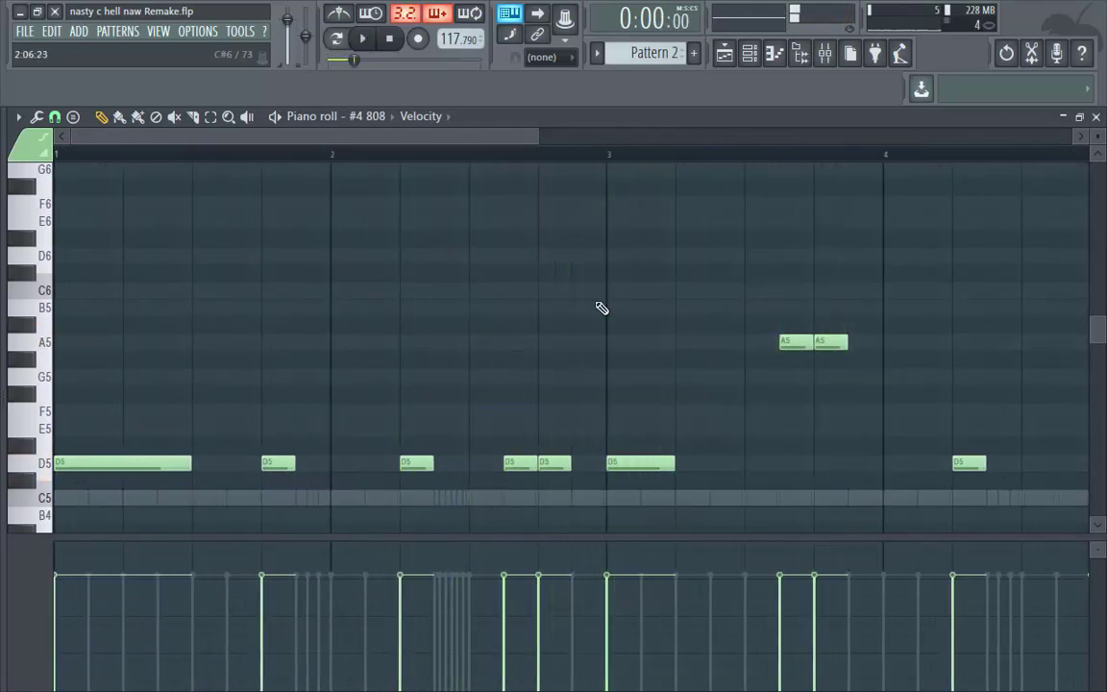
key(space)
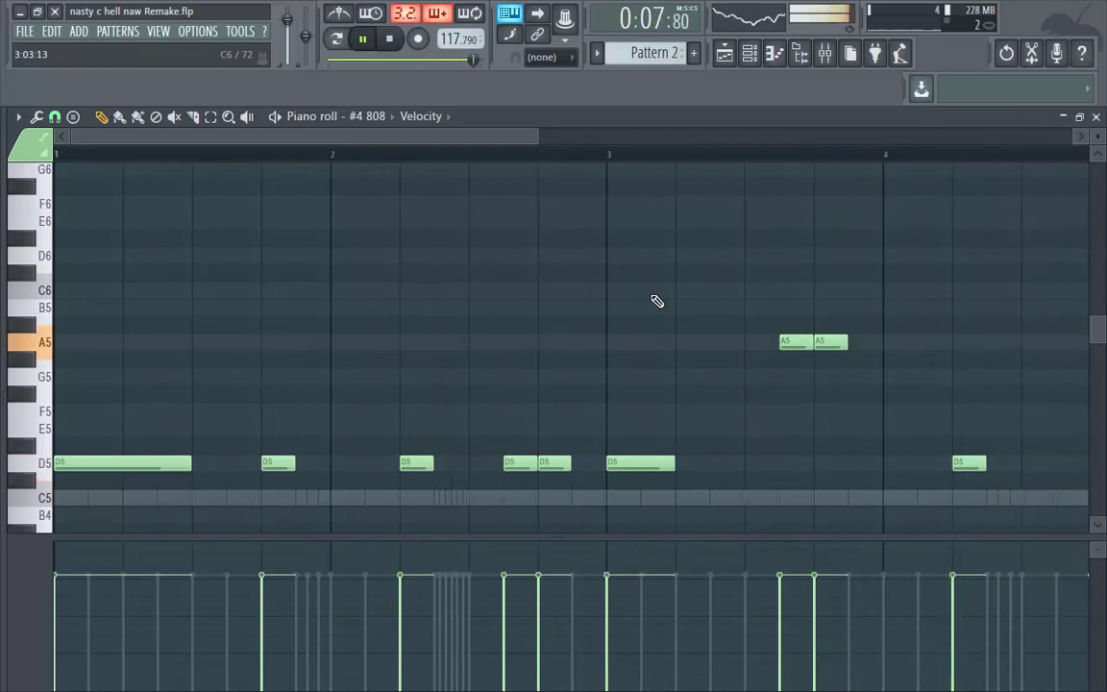
key(space)
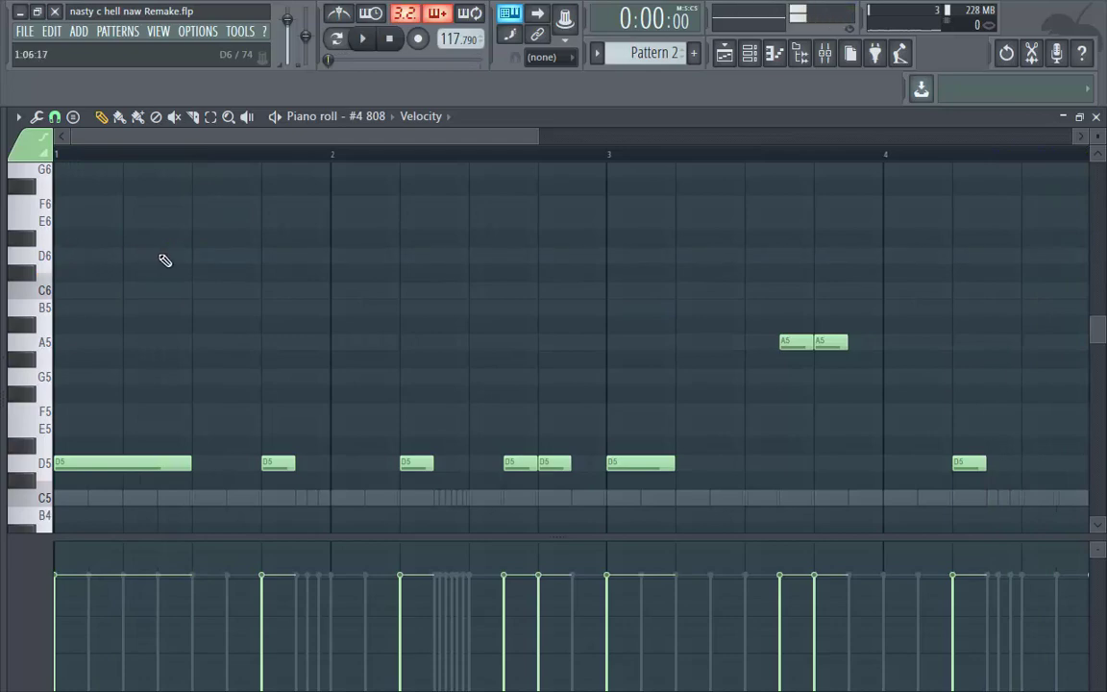
- Add a two-step D6 slide note at 1:07 over the opening 808 note and play it back
double_click(162, 254)
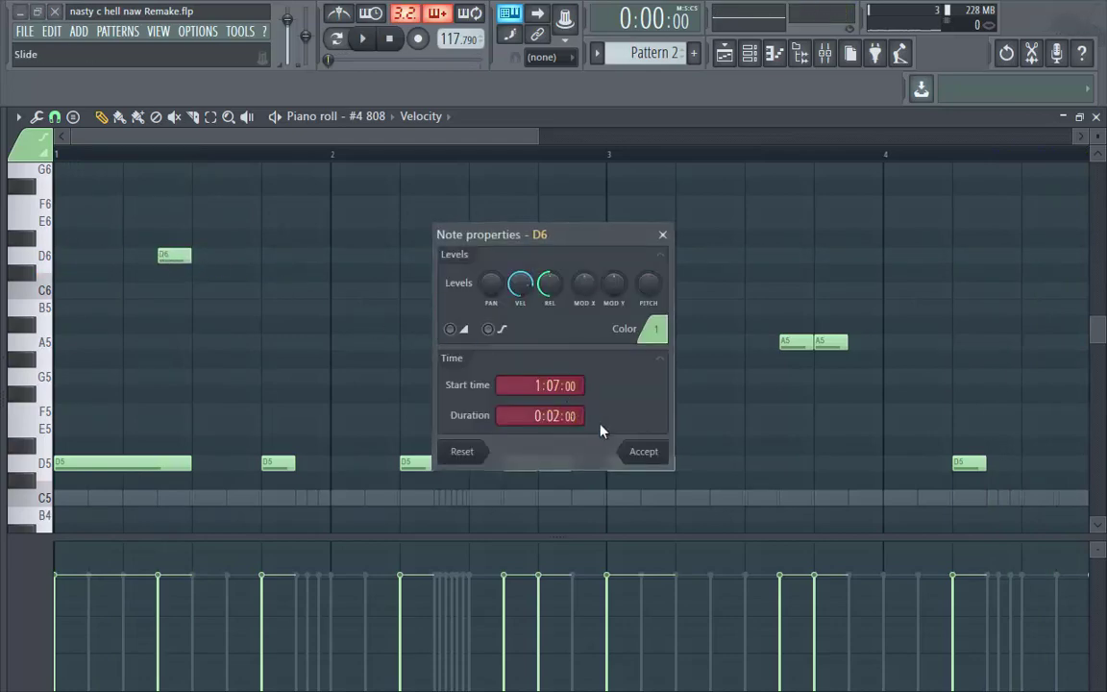
click(636, 456)
key(space)
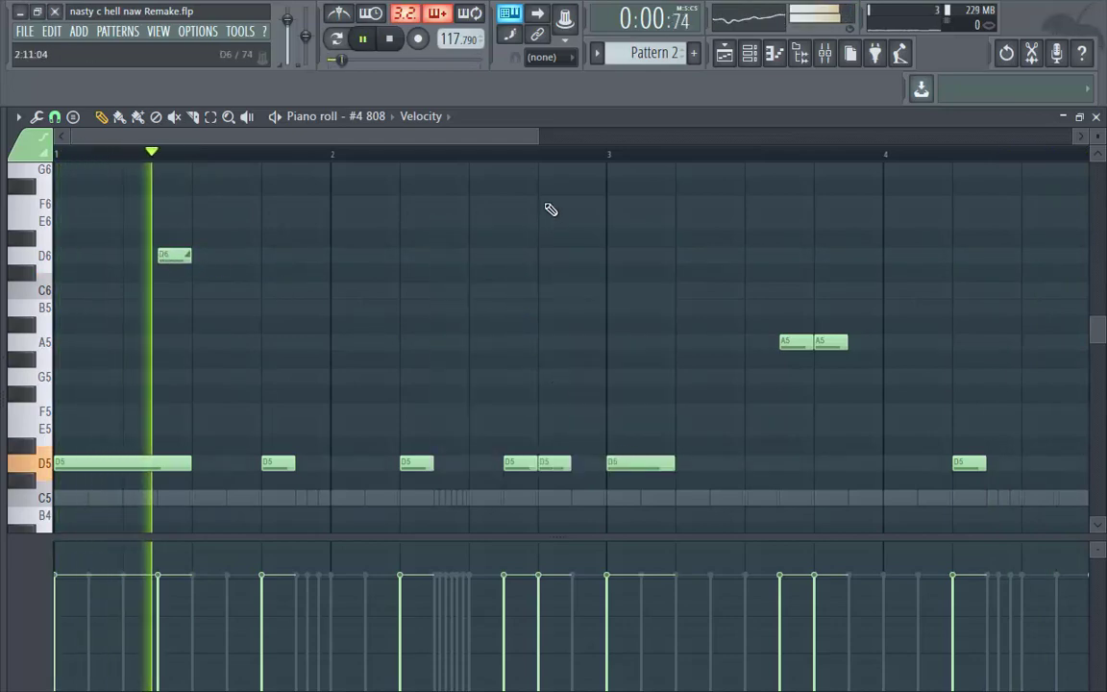
- Add a two-step D6 slide note at 3:03 over the long D5 note in bar 3
drag(536, 141, 611, 147)
key(space)
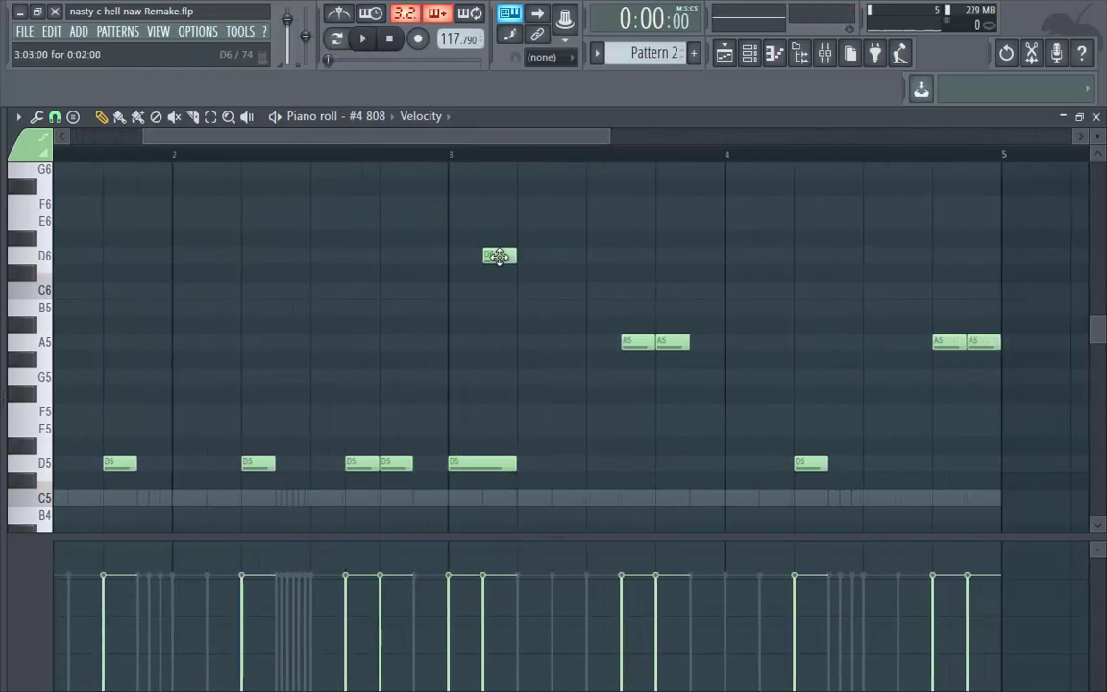
double_click(500, 257)
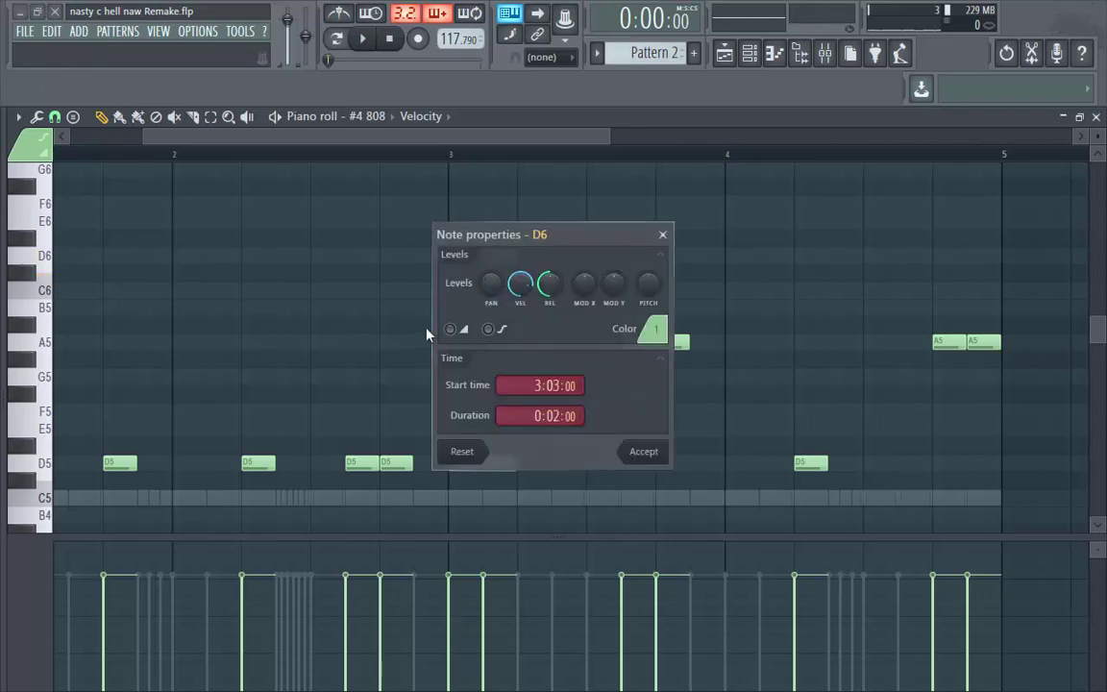
click(646, 454)
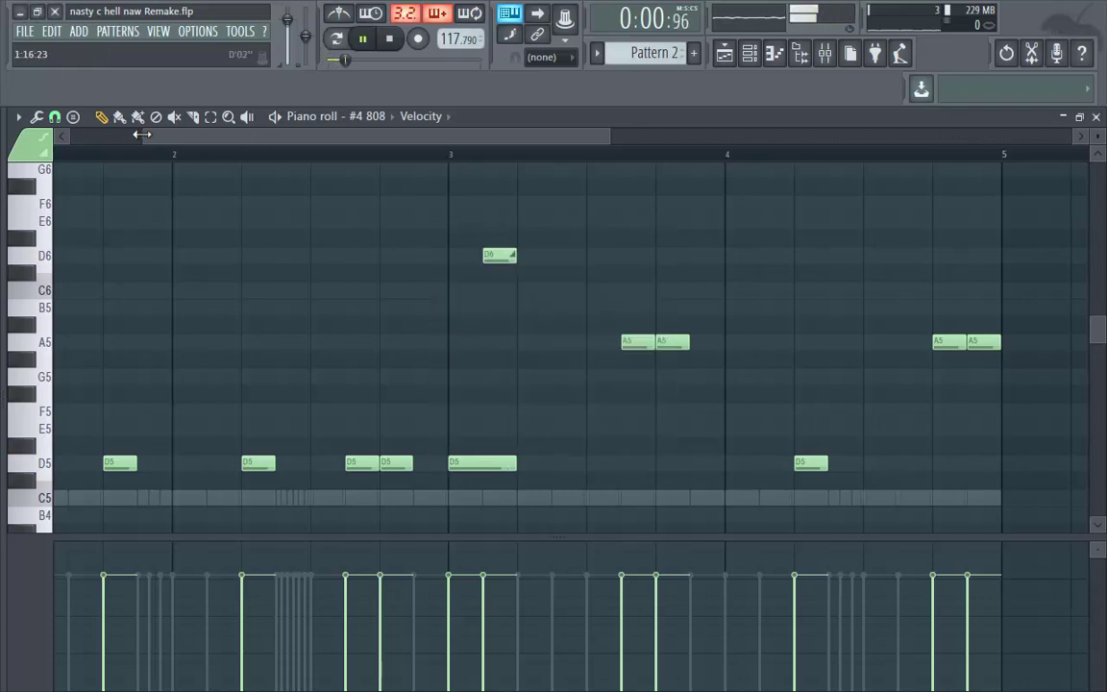
- Shorten the bar 3 D6 slide note to one step starting at 3:04, listening to the bassline before and after
drag(142, 134, 58, 134)
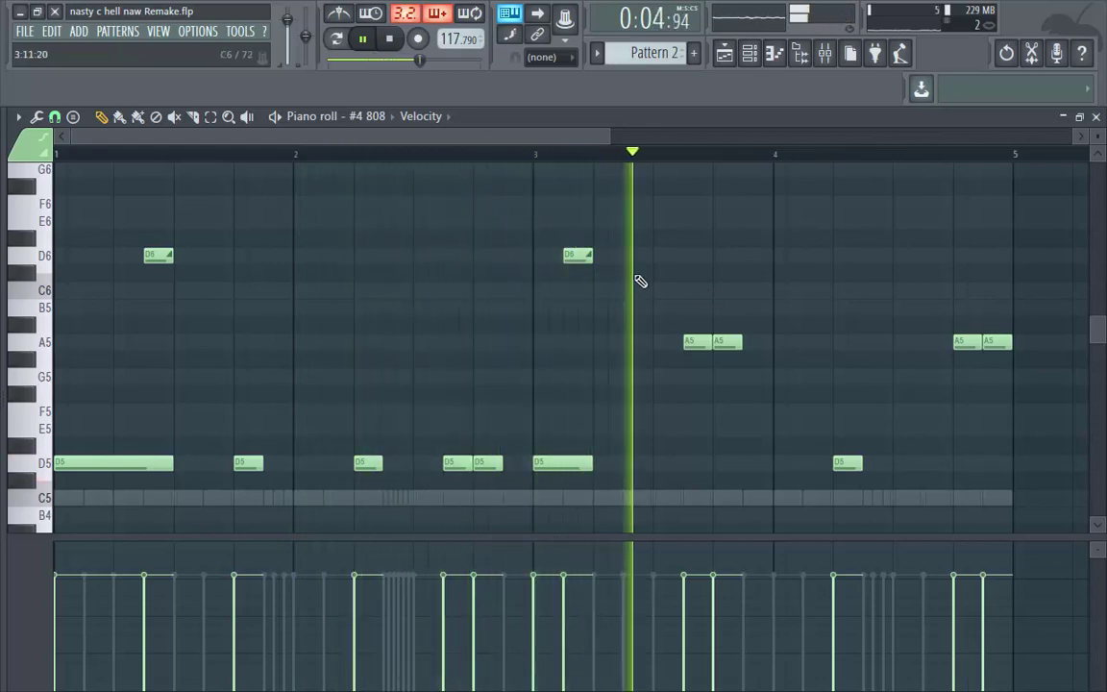
key(space)
drag(573, 255, 591, 256)
key(space)
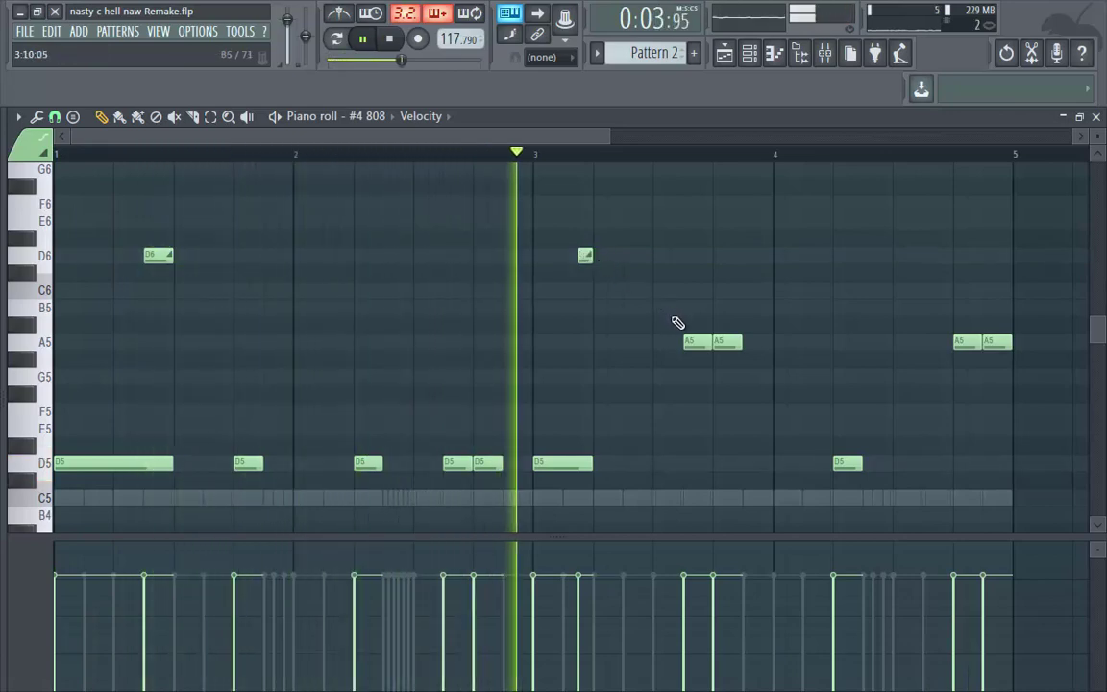
drag(581, 144, 650, 141)
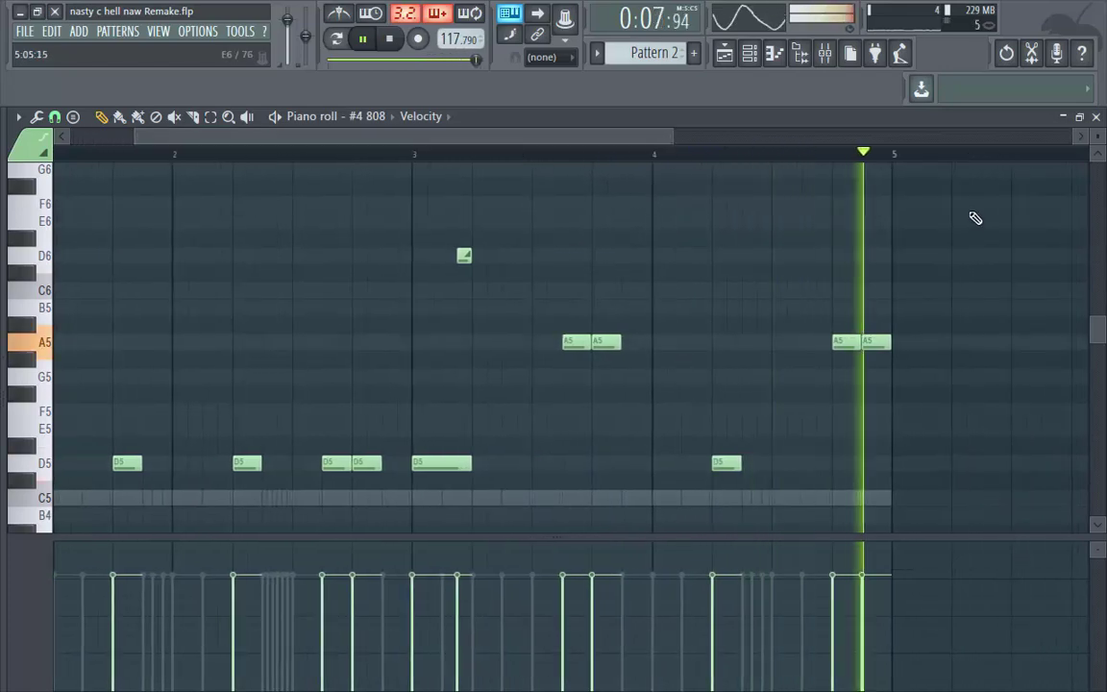
- Close the 808 piano roll and split the pattern into a separate pattern for each channel
click(1098, 116)
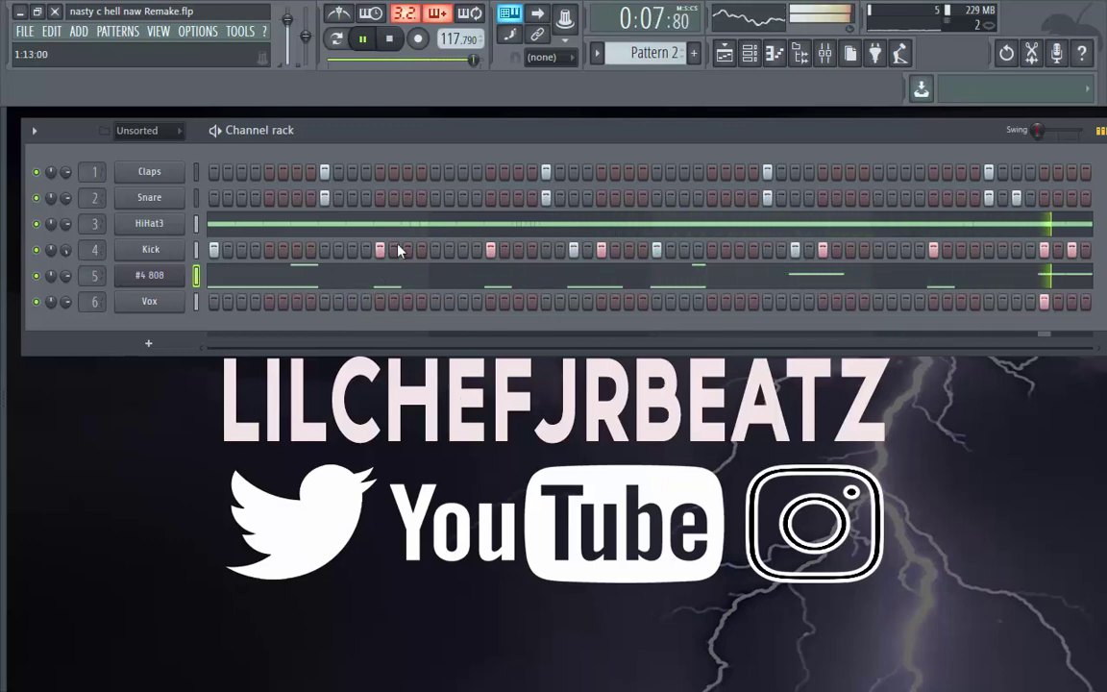
click(642, 52)
click(697, 251)
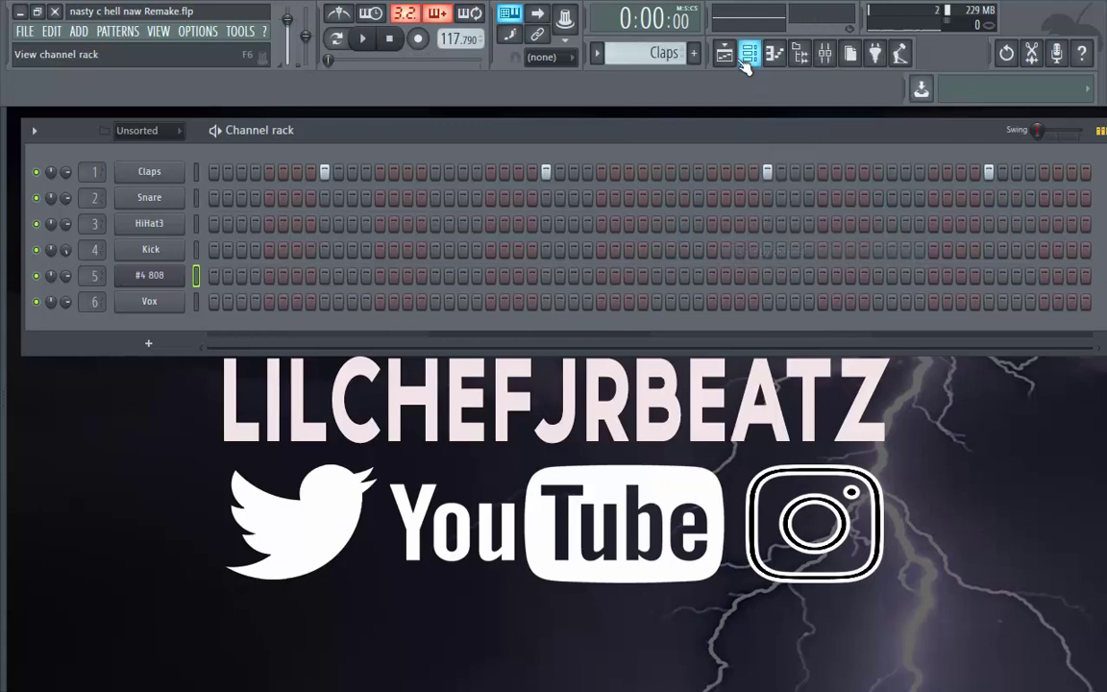
- Open the playlist and delete the four-bar Claps pattern clip from Track 2
click(728, 56)
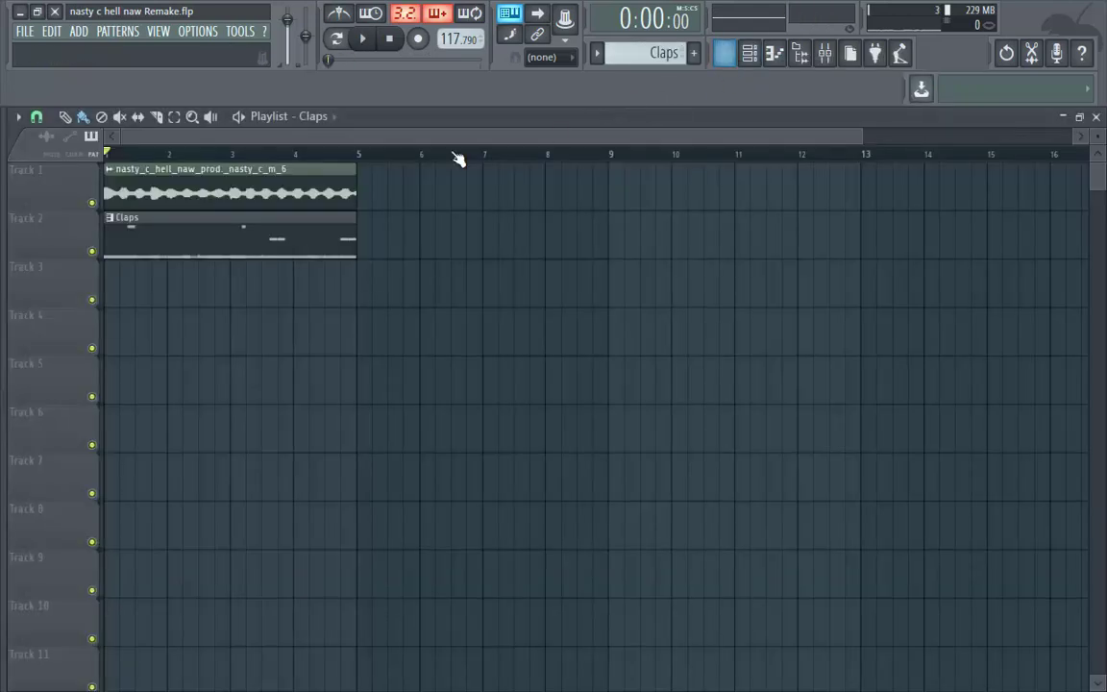
click(312, 247)
right_click(314, 245)
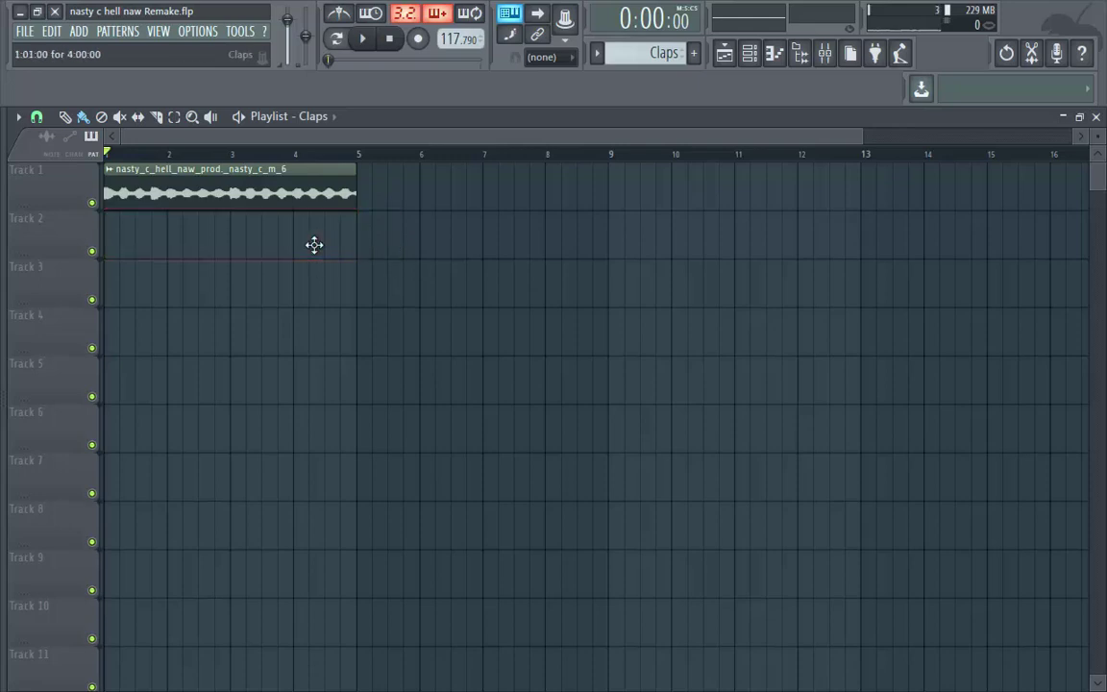
- Duplicate the four-bar audio clip on Track 1 three times to fill bars 1 to 16, and play the arrangement briefly
click(341, 170)
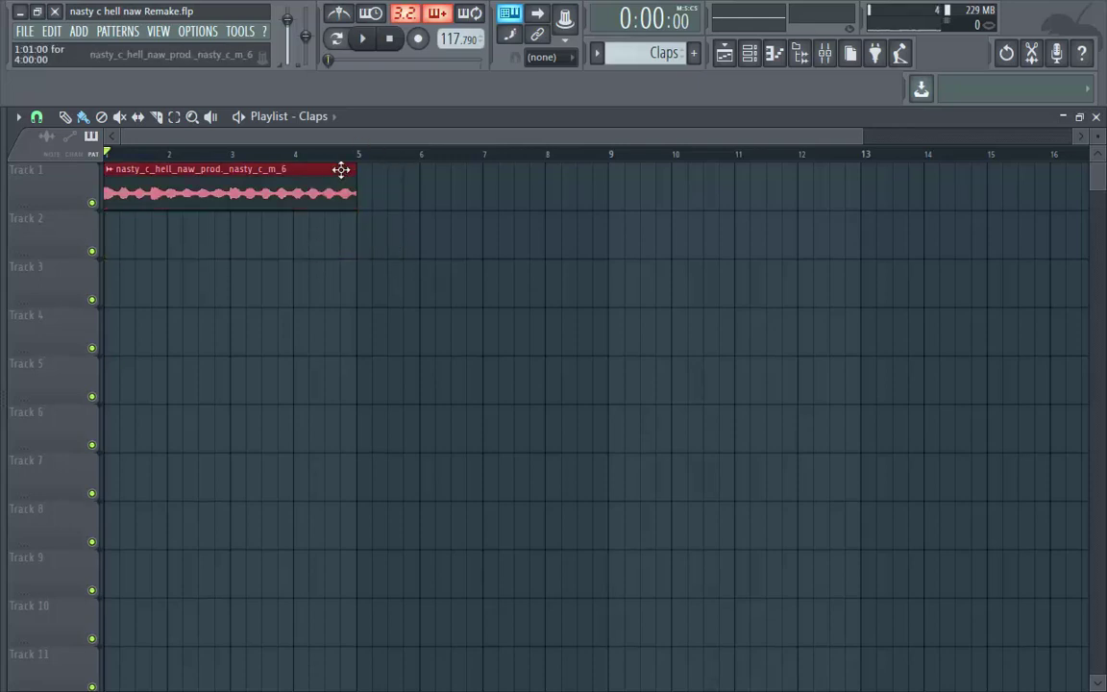
key(ctrl+b)
key(ctrl+b)
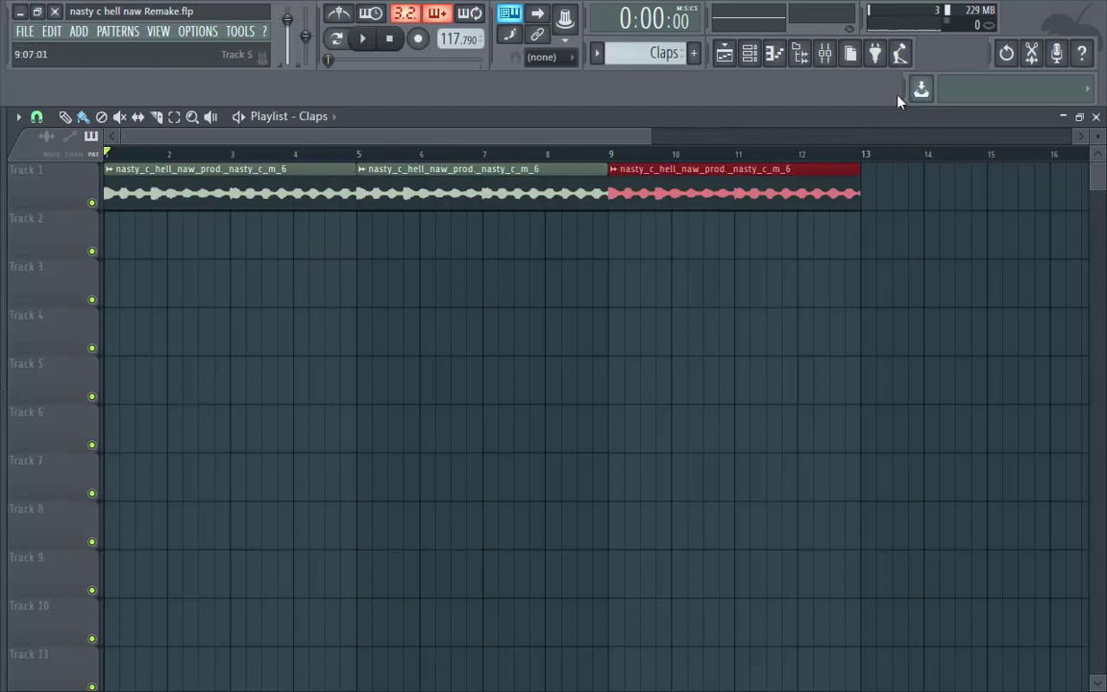
key(ctrl+d)
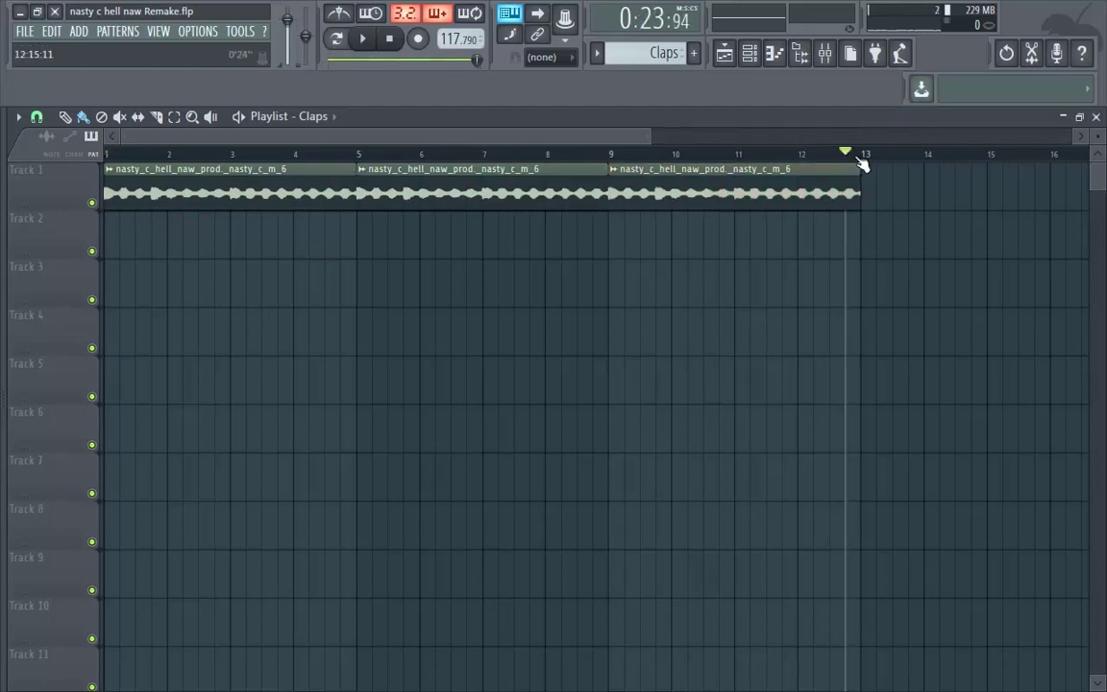
drag(650, 138, 984, 138)
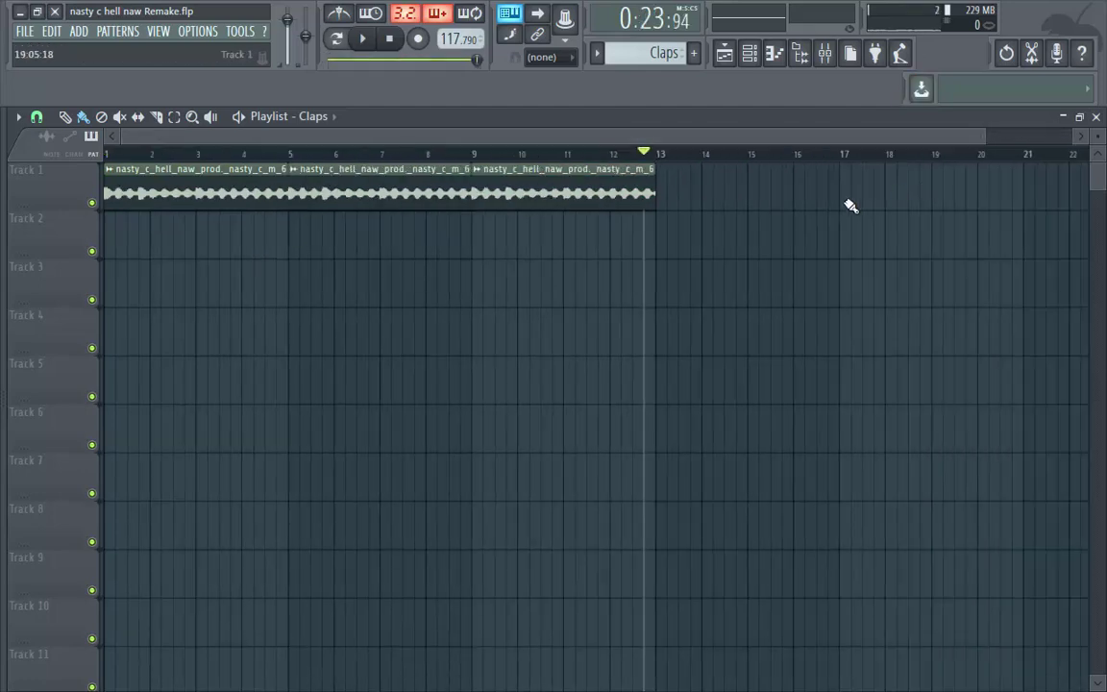
drag(592, 202, 549, 200)
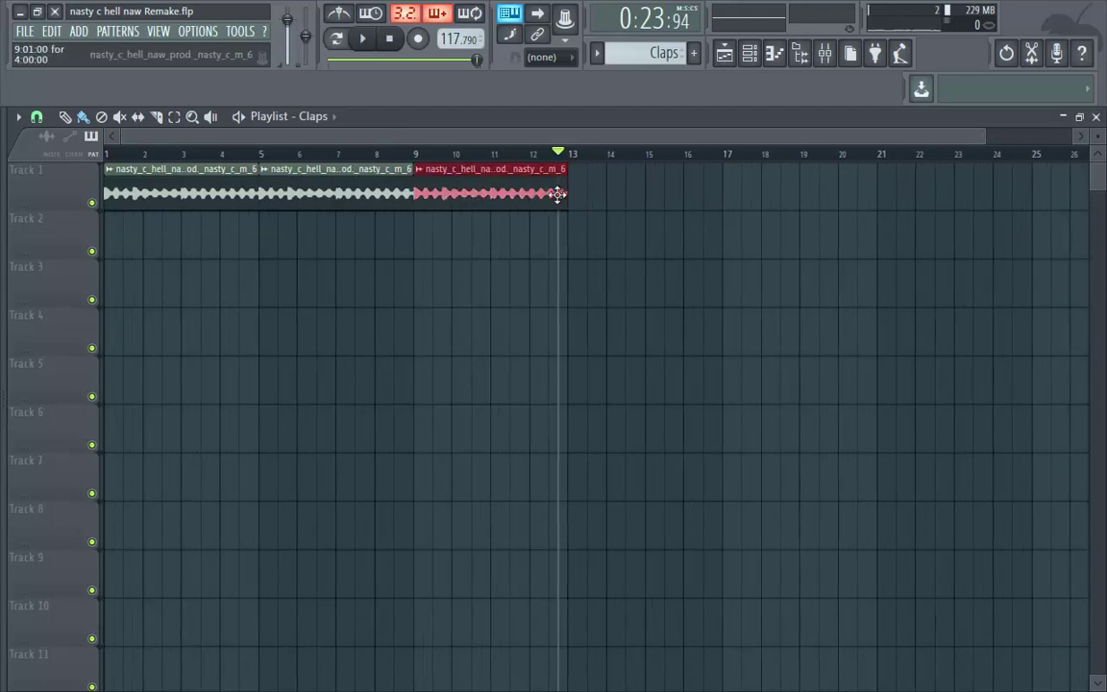
key(ctrl+b)
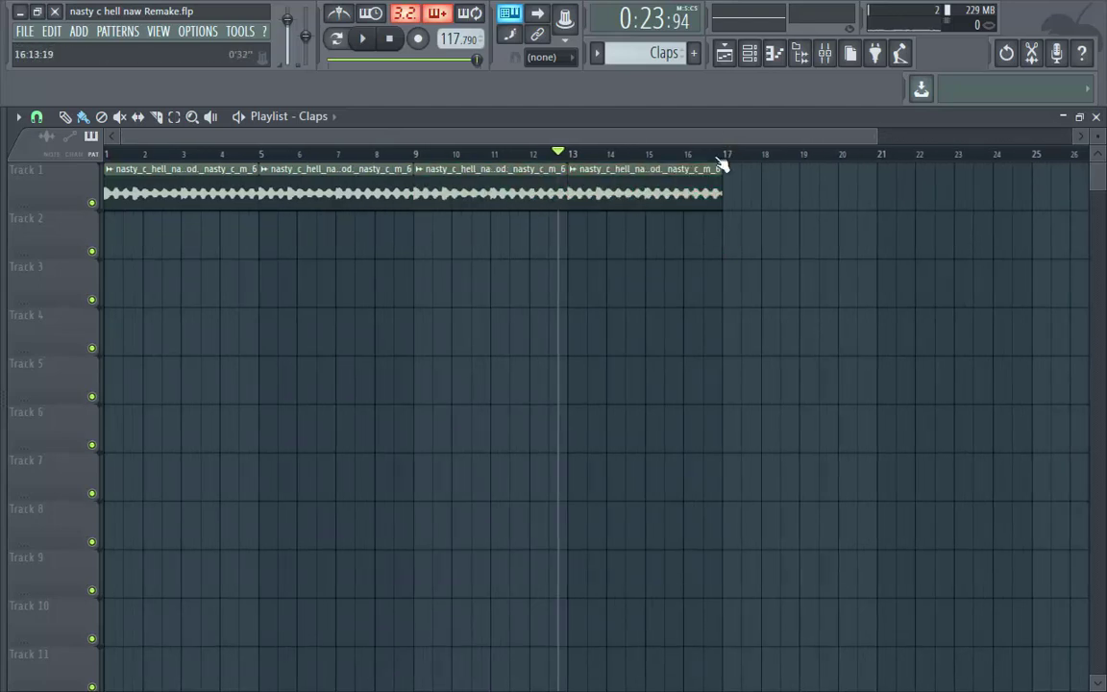
key(space)
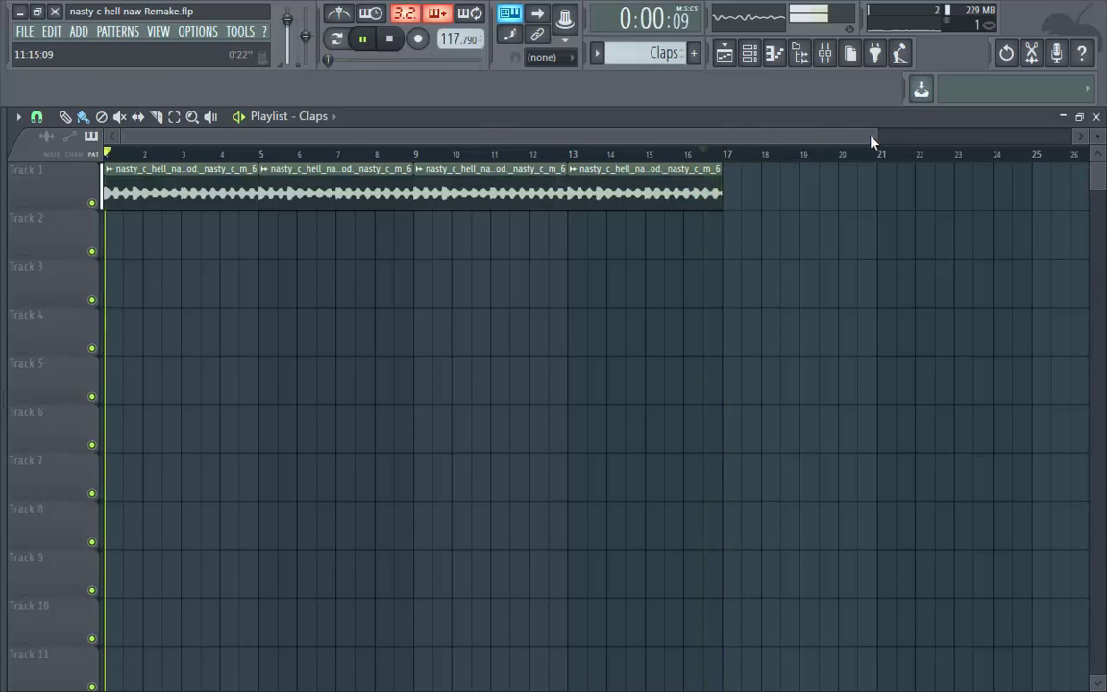
drag(876, 135, 846, 135)
key(space)
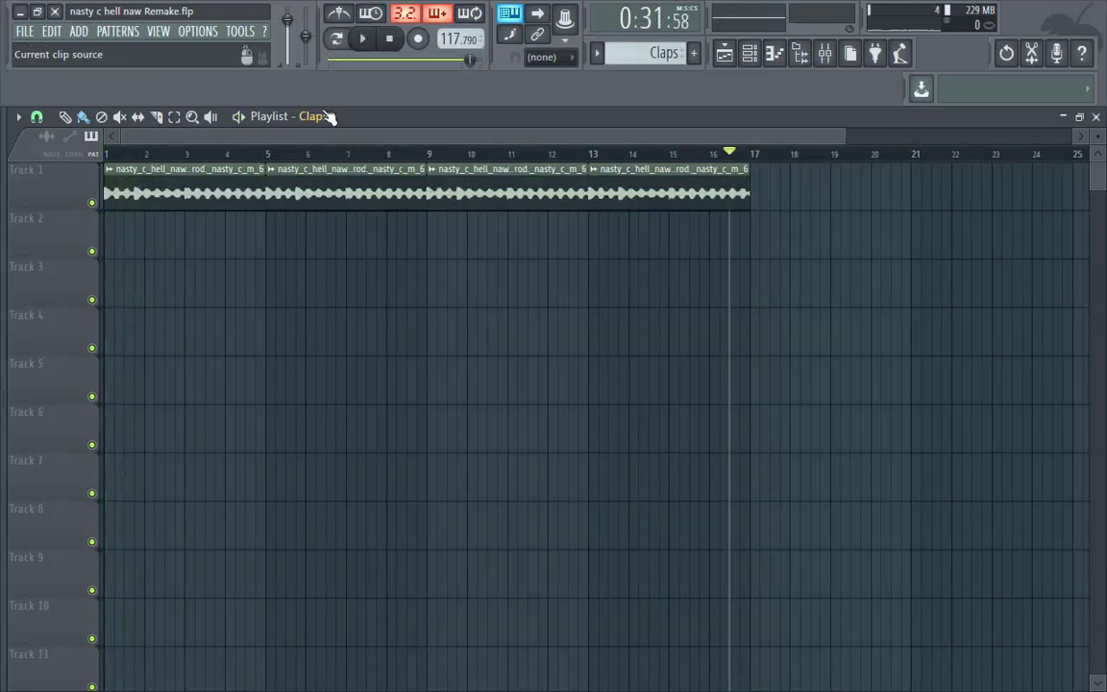
- Try placing two snare clap pattern clips on Track 2 at bars 9 and 13, and delete them
click(322, 115)
click(530, 104)
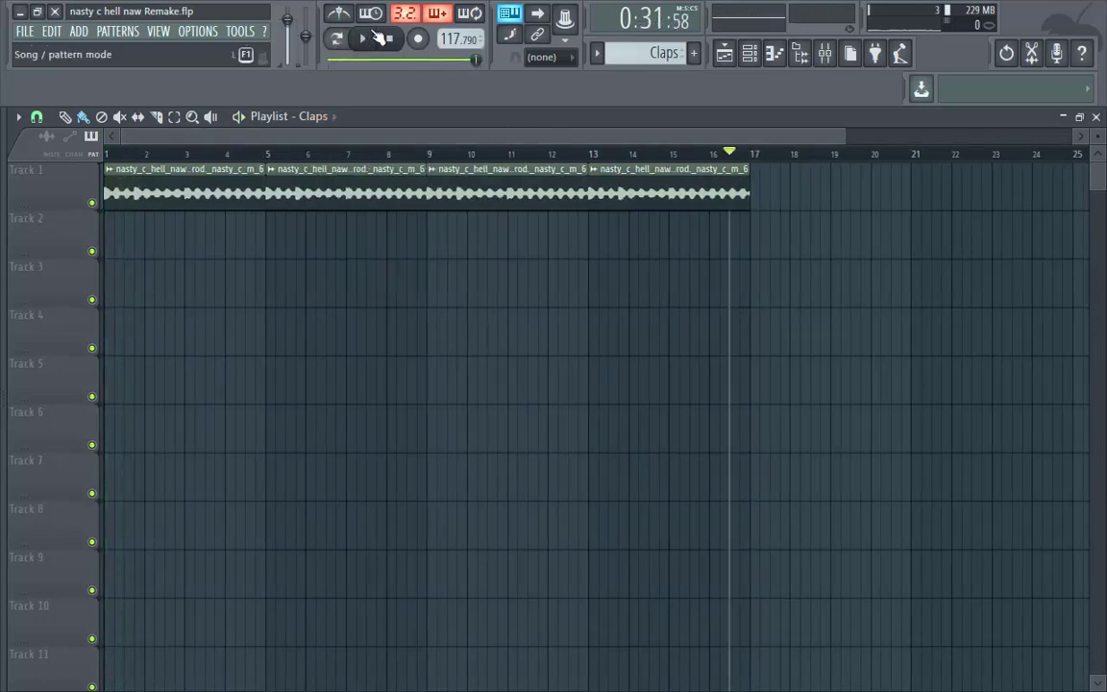
click(332, 116)
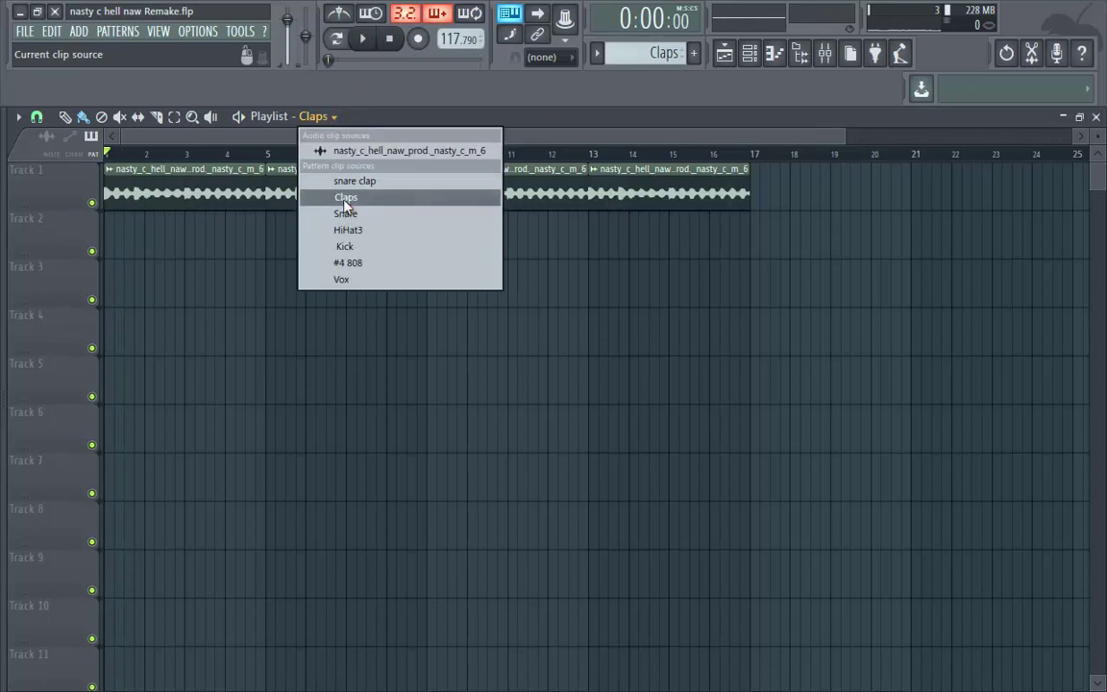
click(342, 182)
click(434, 223)
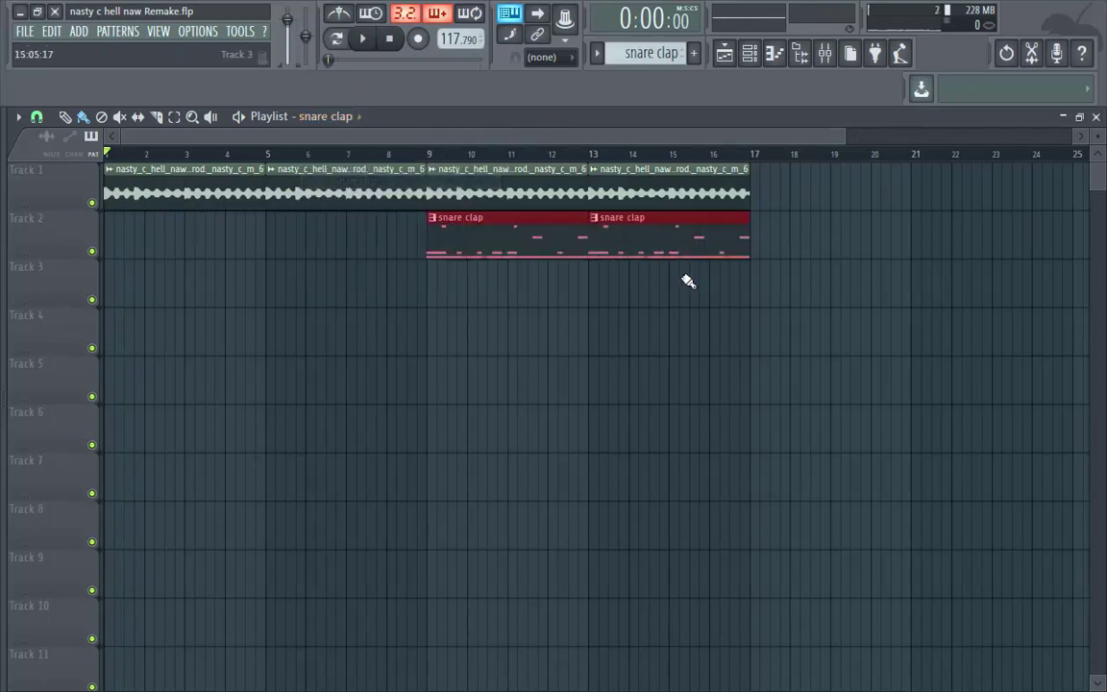
drag(688, 281, 684, 280)
right_click(524, 245)
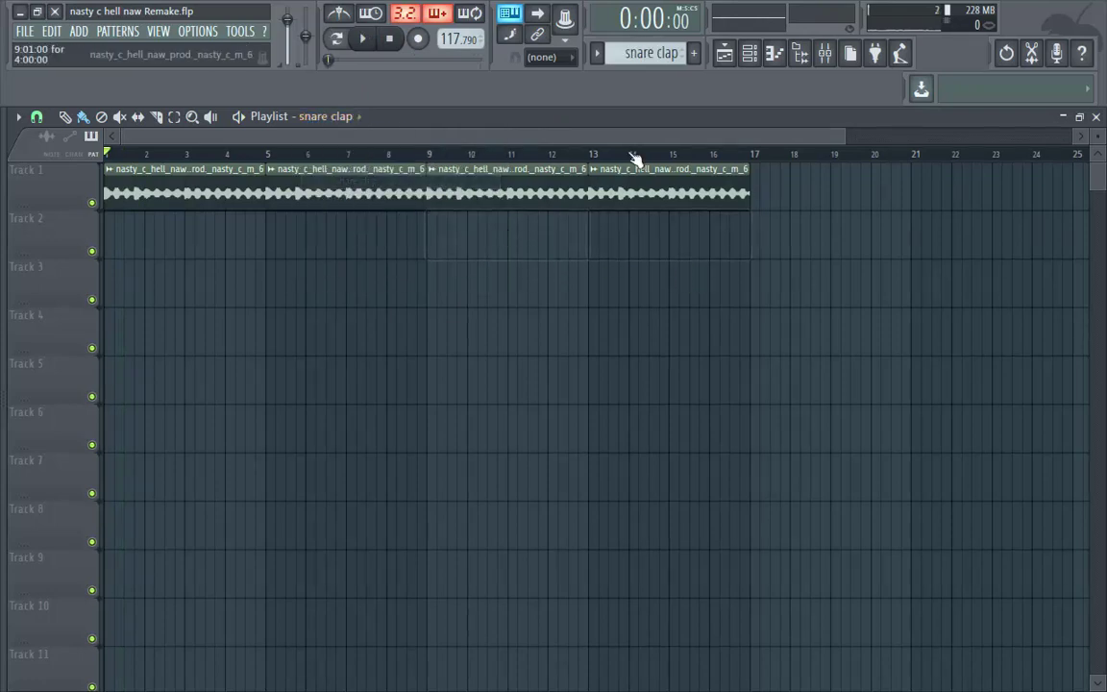
- Select the Claps pattern and place two four-bar Claps clips on Track 3 at bars 9 and 13
click(595, 54)
click(634, 93)
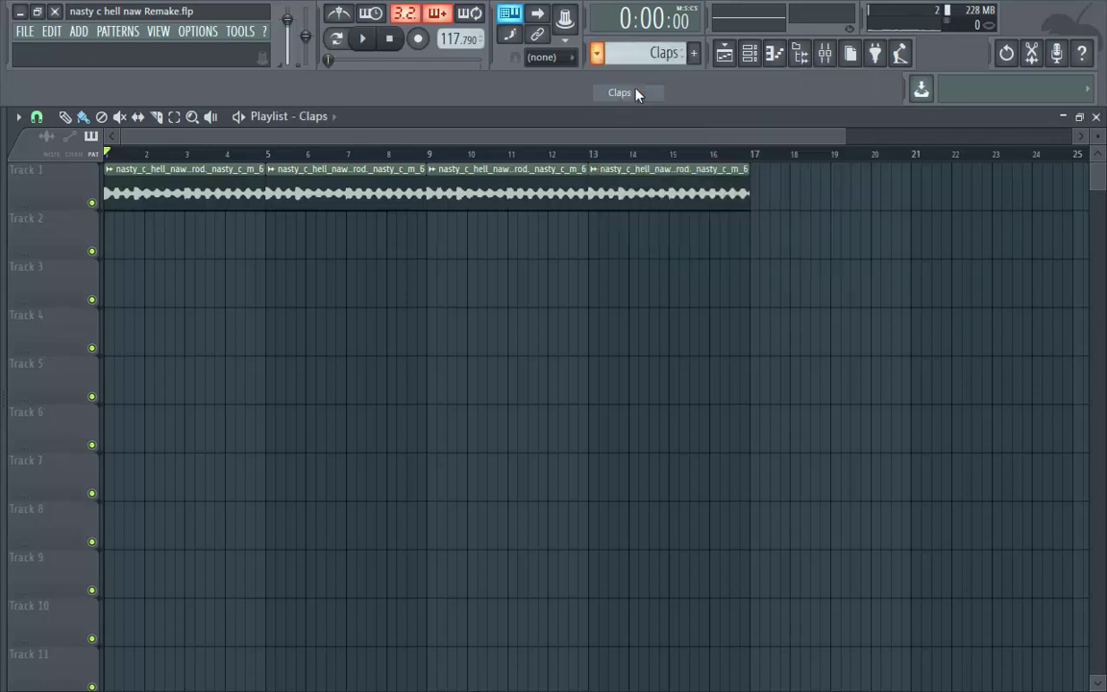
drag(440, 237, 671, 222)
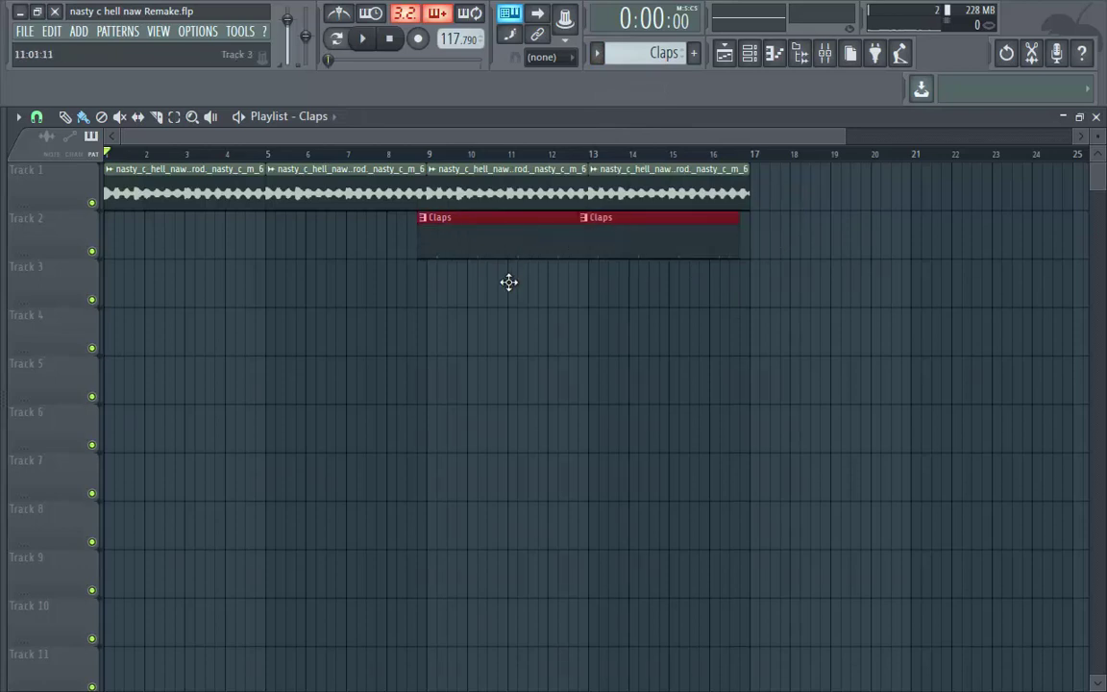
drag(508, 282, 520, 295)
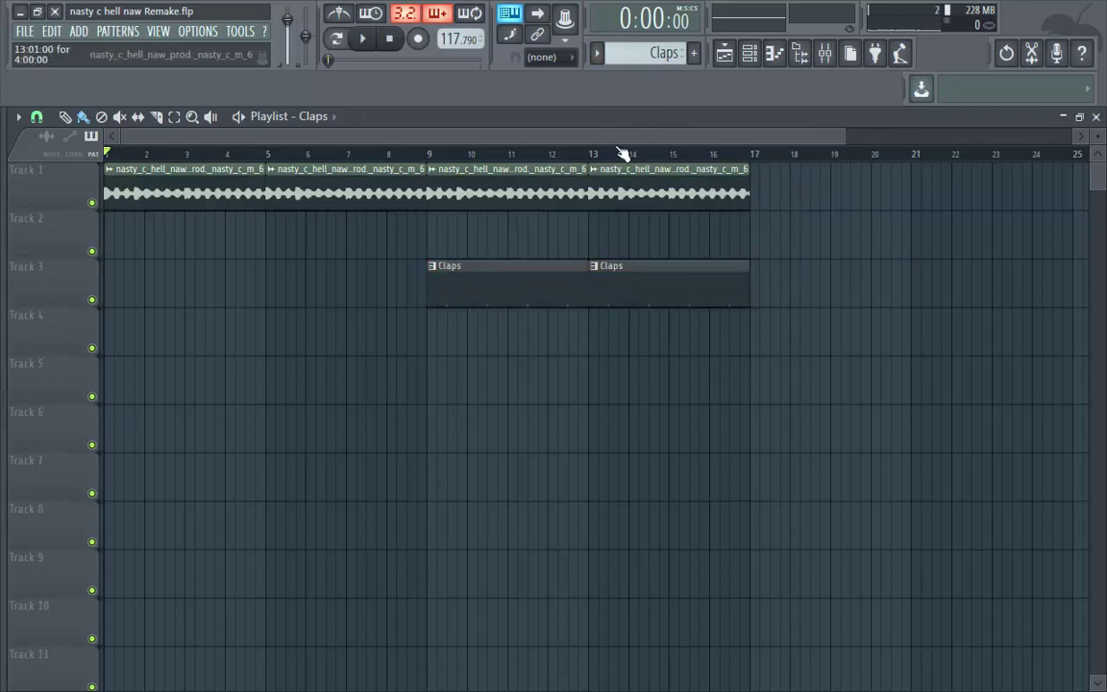
- Place two four-bar Snare clips on Track 4 and two HiHat3 clips on Track 5 at bars 9 and 13
click(597, 52)
click(619, 109)
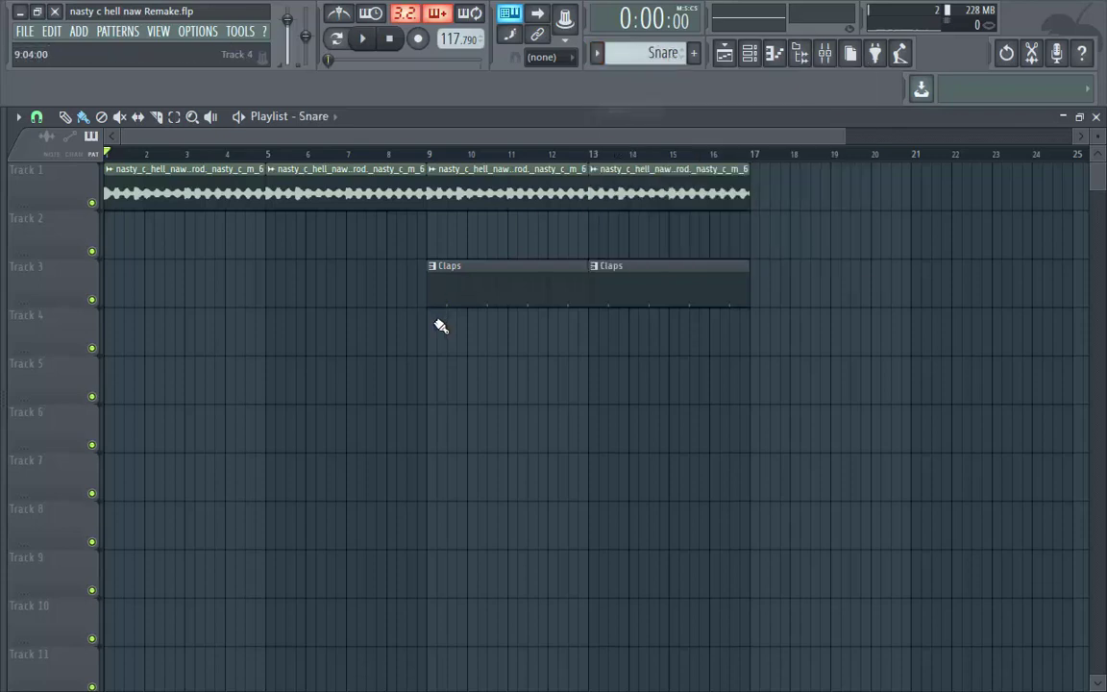
click(440, 324)
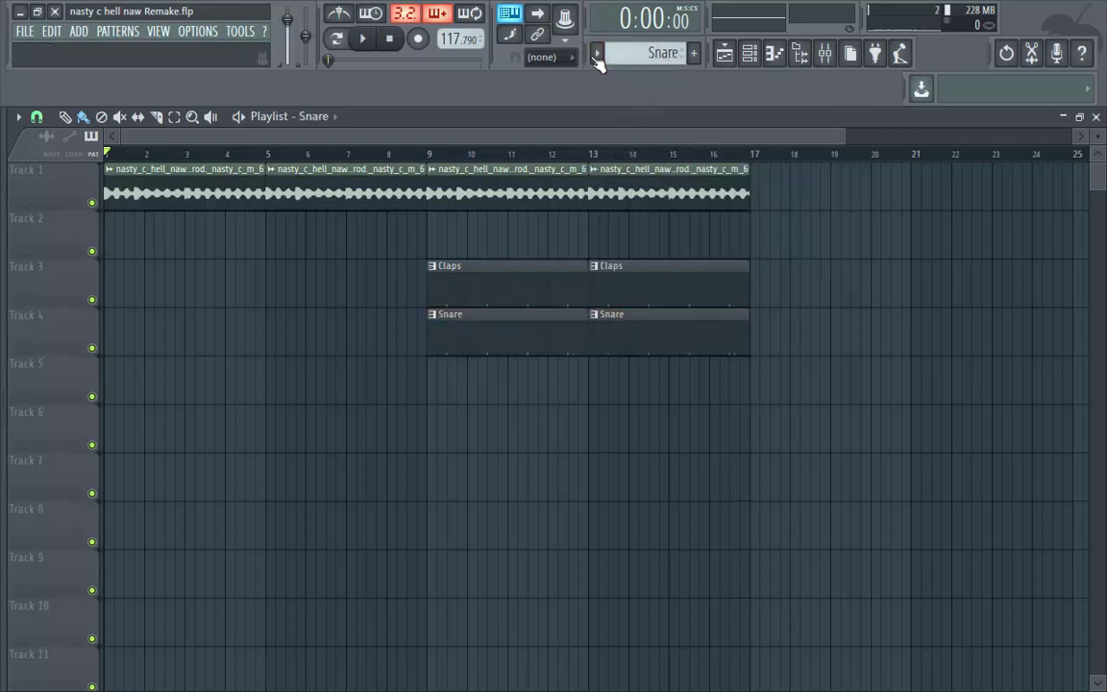
click(596, 54)
click(620, 127)
click(453, 373)
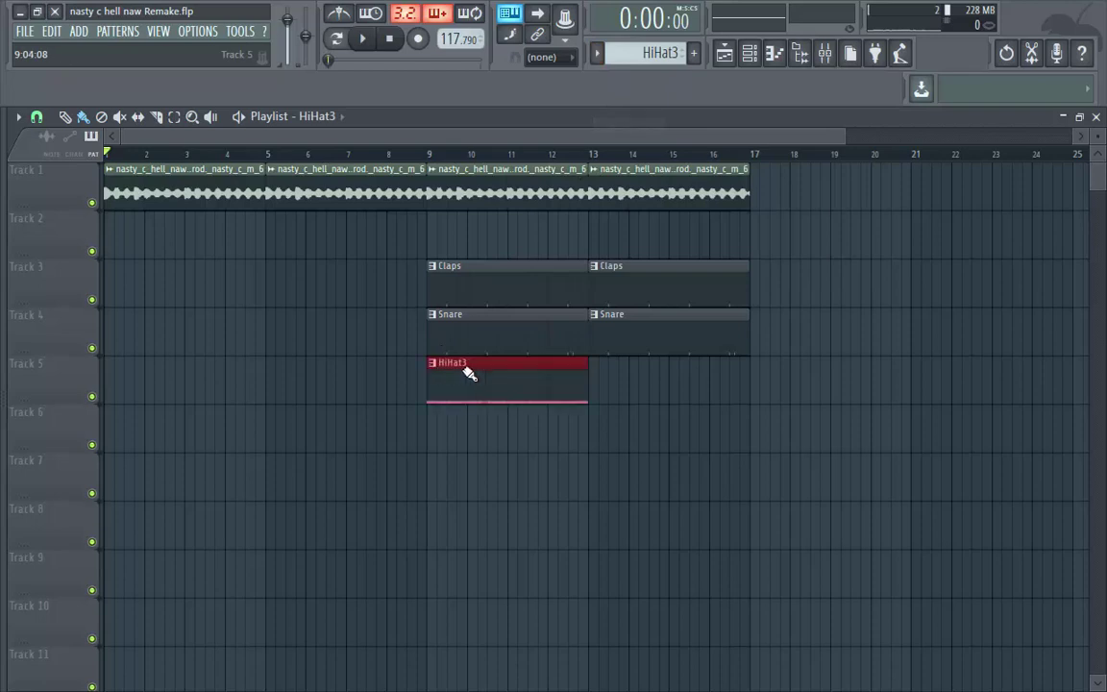
- Place two four-bar Kick clips on Track 6 and two #4 808 clips on Track 7 at bars 9 and 13
click(596, 55)
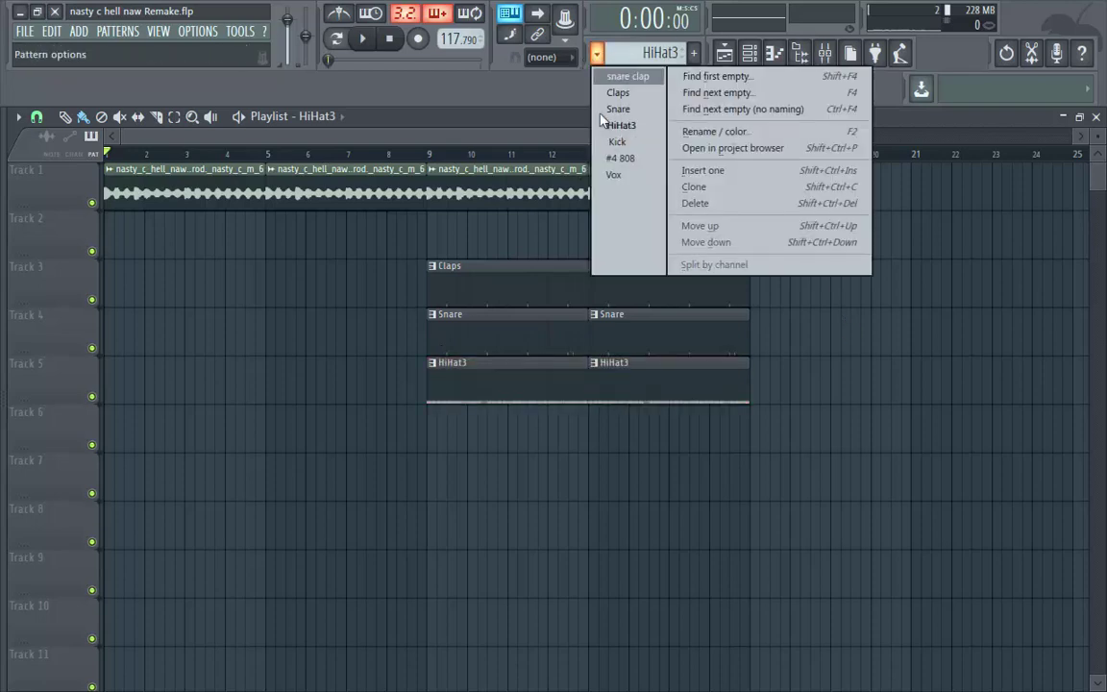
click(616, 143)
click(438, 423)
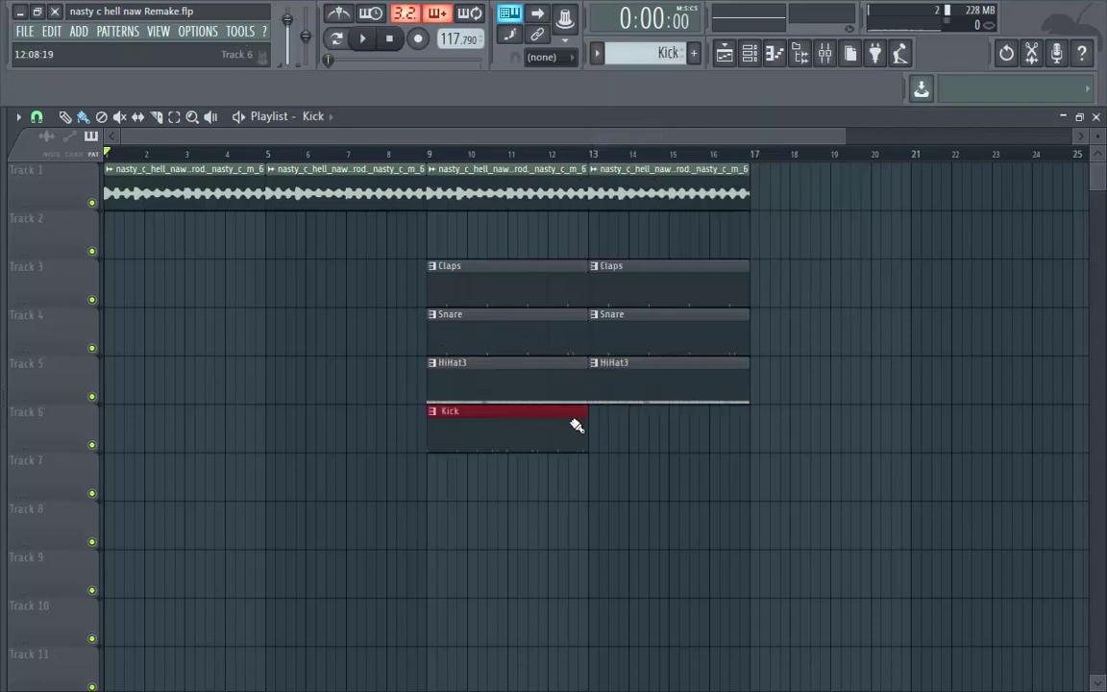
click(596, 54)
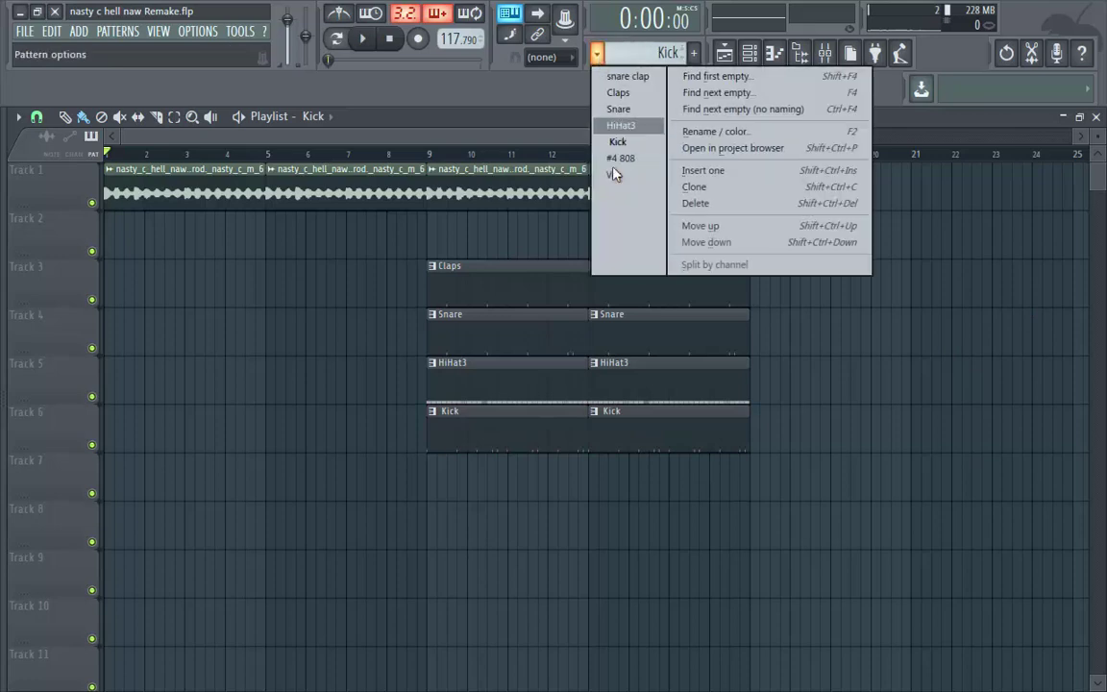
click(616, 160)
click(488, 474)
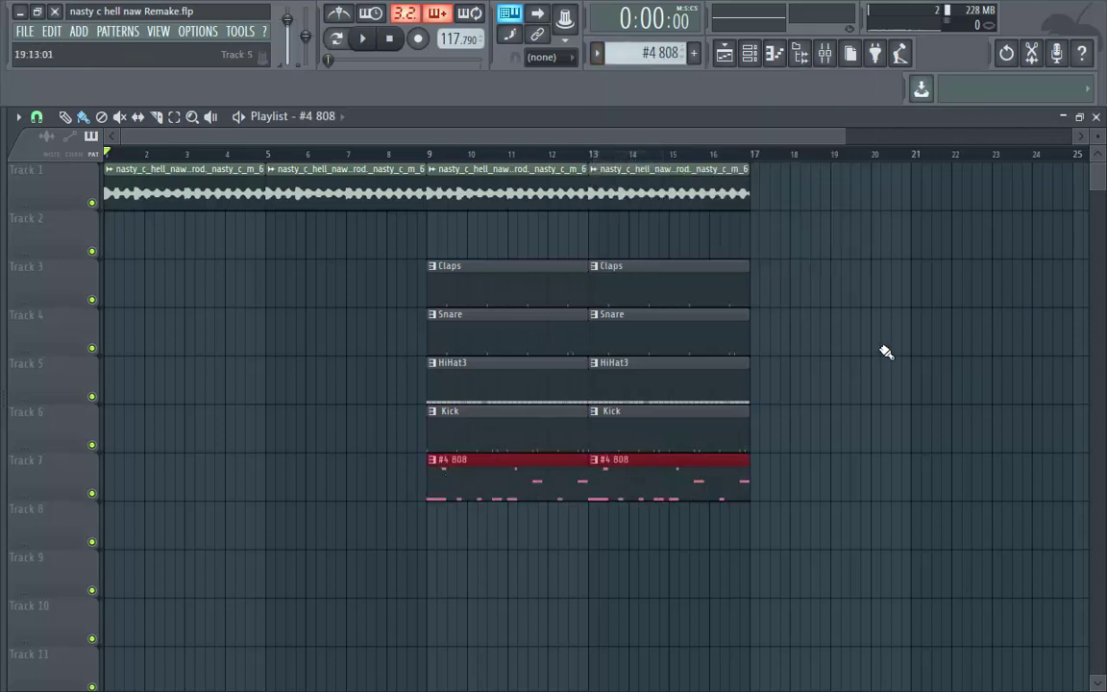
- Select the Vox pattern and place four Vox clips on Track 8 from bar 1 to bar 16 during playback
click(596, 55)
click(596, 195)
key(space)
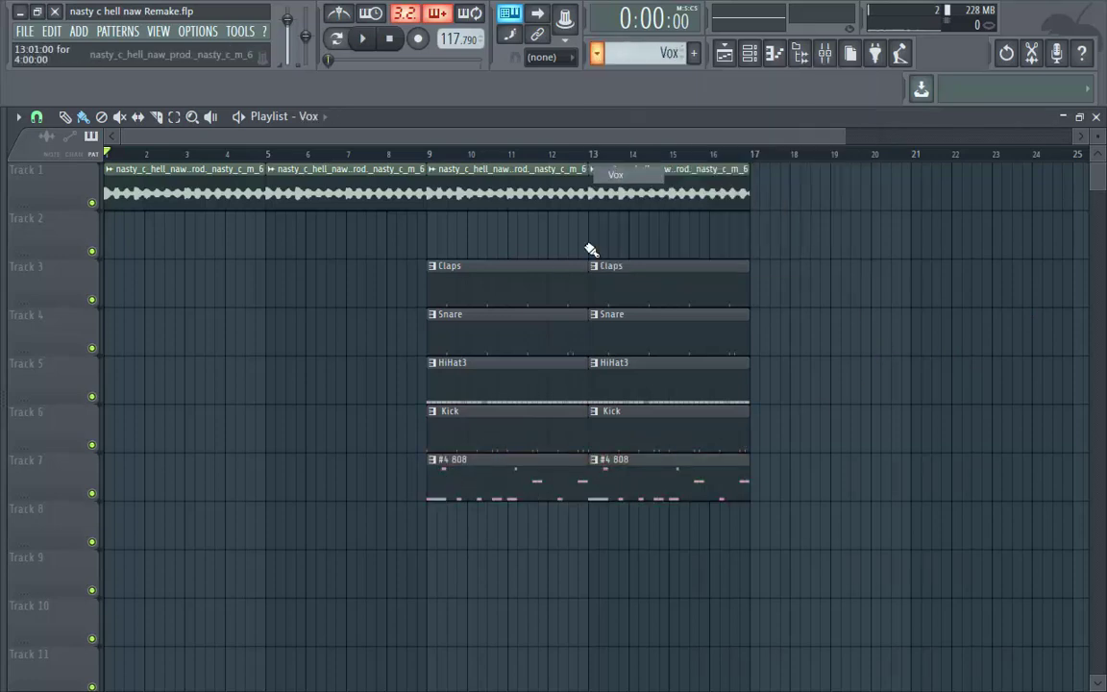
scroll(538, 428, down, 1)
drag(269, 488, 146, 502)
scroll(408, 520, up, 1)
scroll(337, 520, down, 1)
click(283, 485)
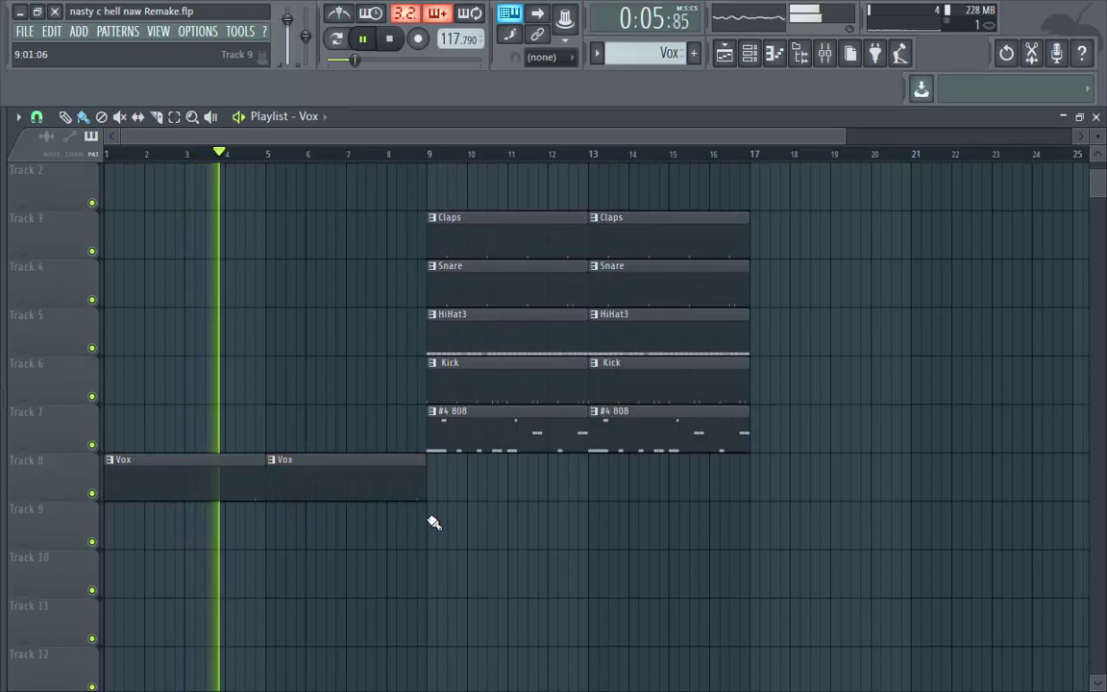
click(438, 482)
click(601, 481)
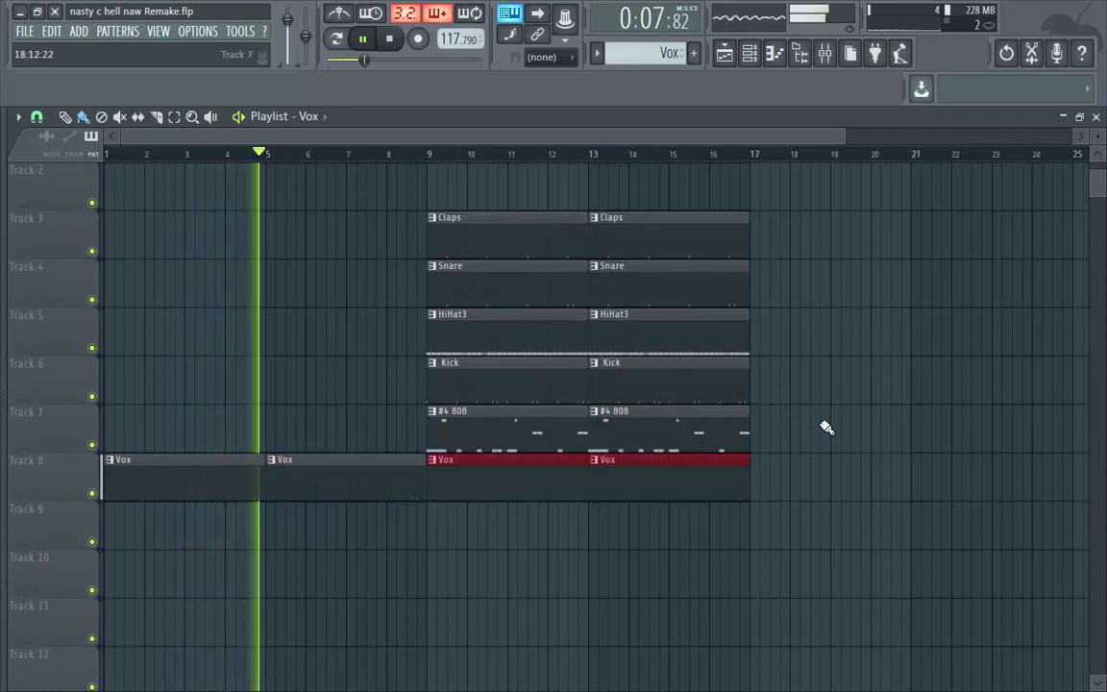
- Check the Vox channel's level in the mixer and return to the playlist
drag(1098, 192, 1102, 183)
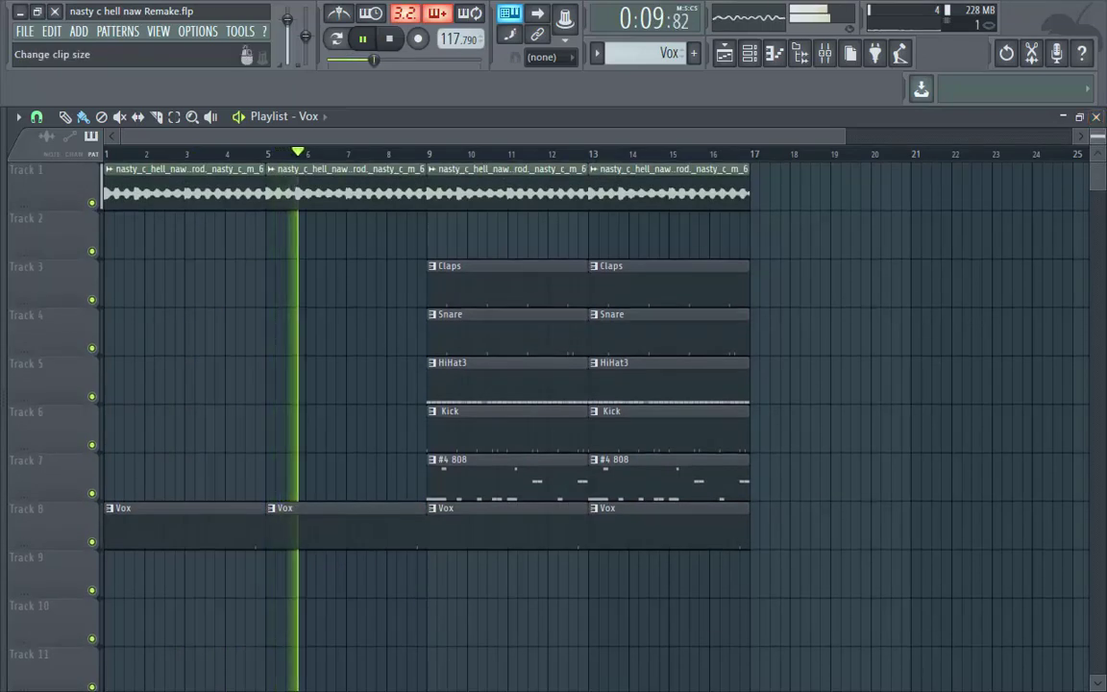
click(825, 53)
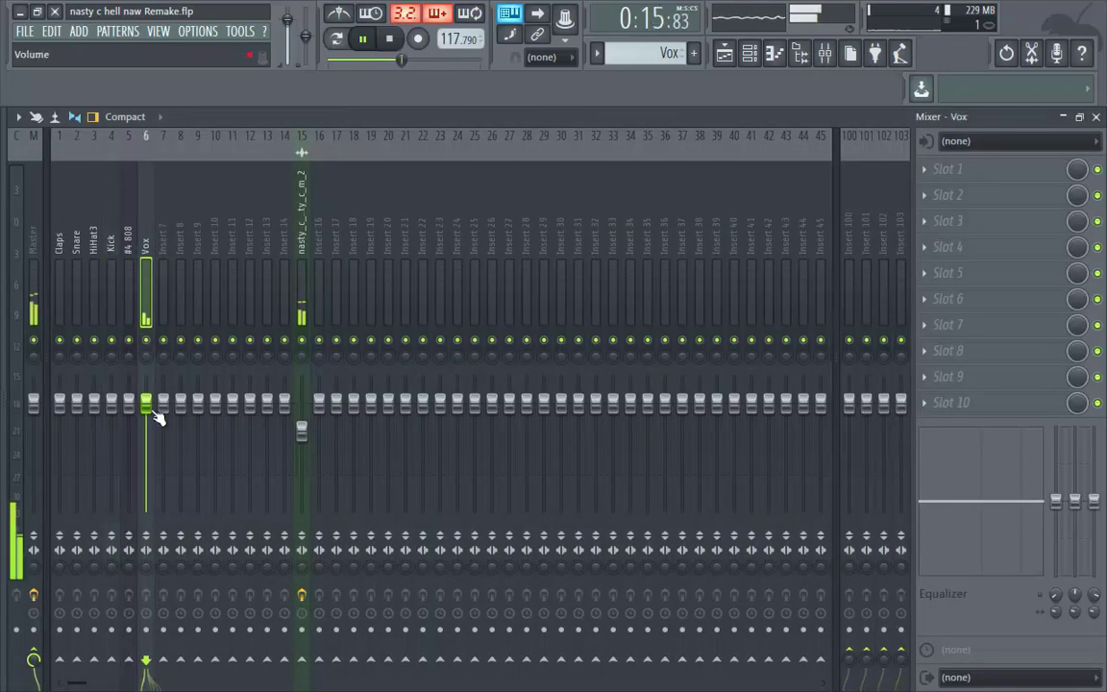
click(726, 54)
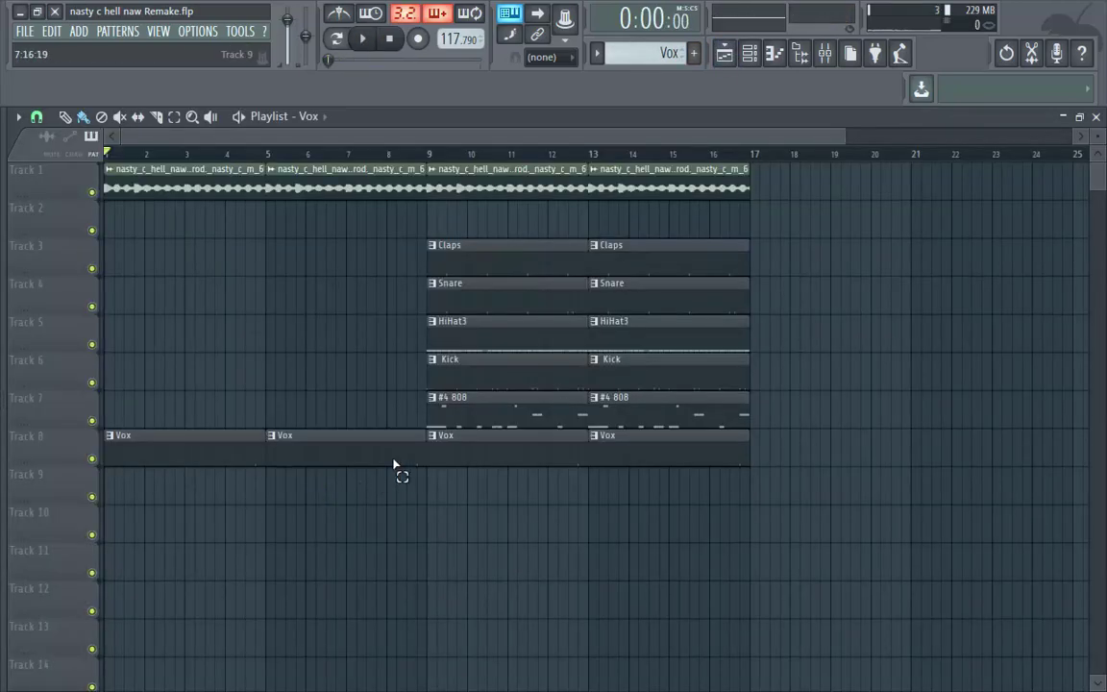
- Shorten the audio and Vox clips at bar 5 to end half a bar before bar 9, and play the transition
drag(393, 477, 411, 156)
key(space)
click(399, 154)
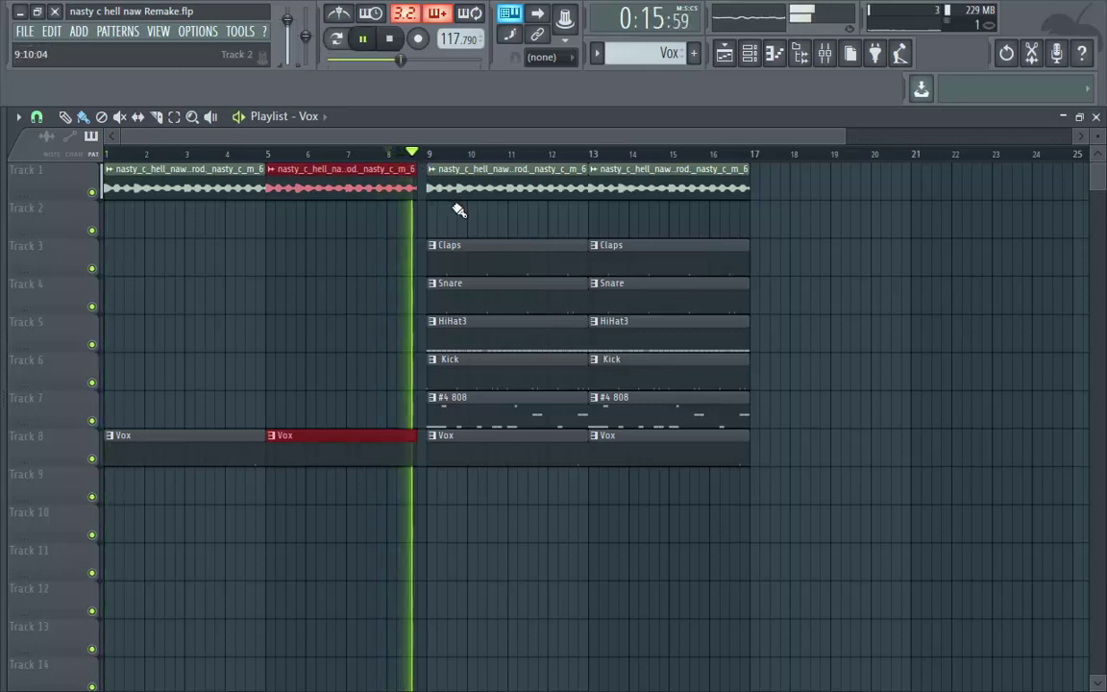
key(space)
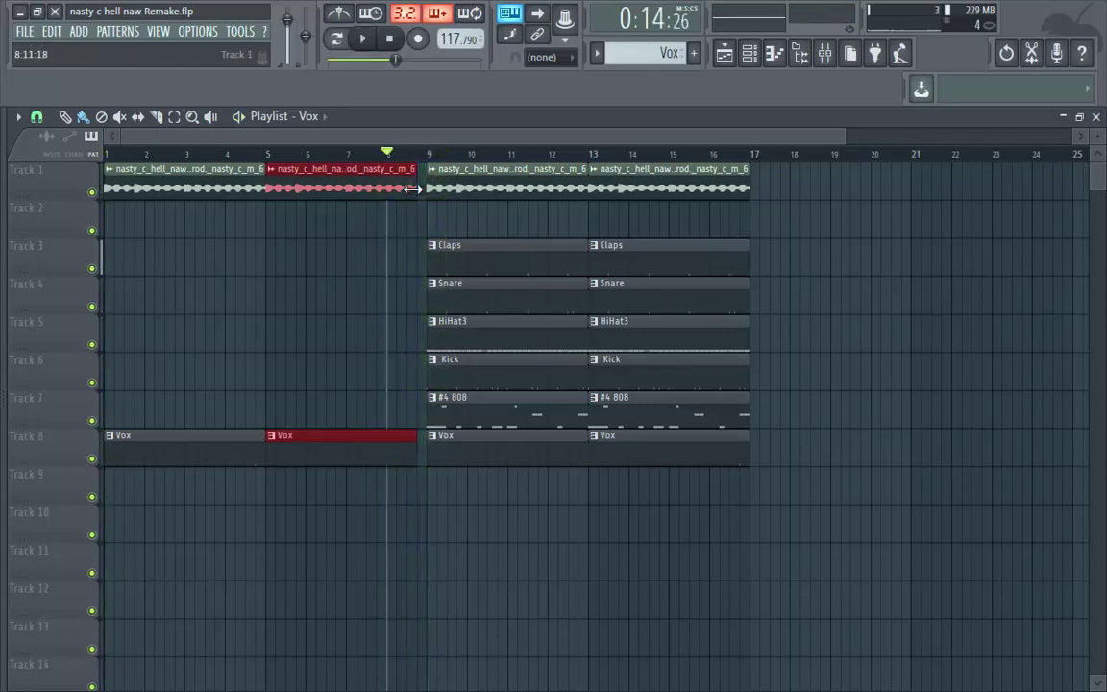
key(space)
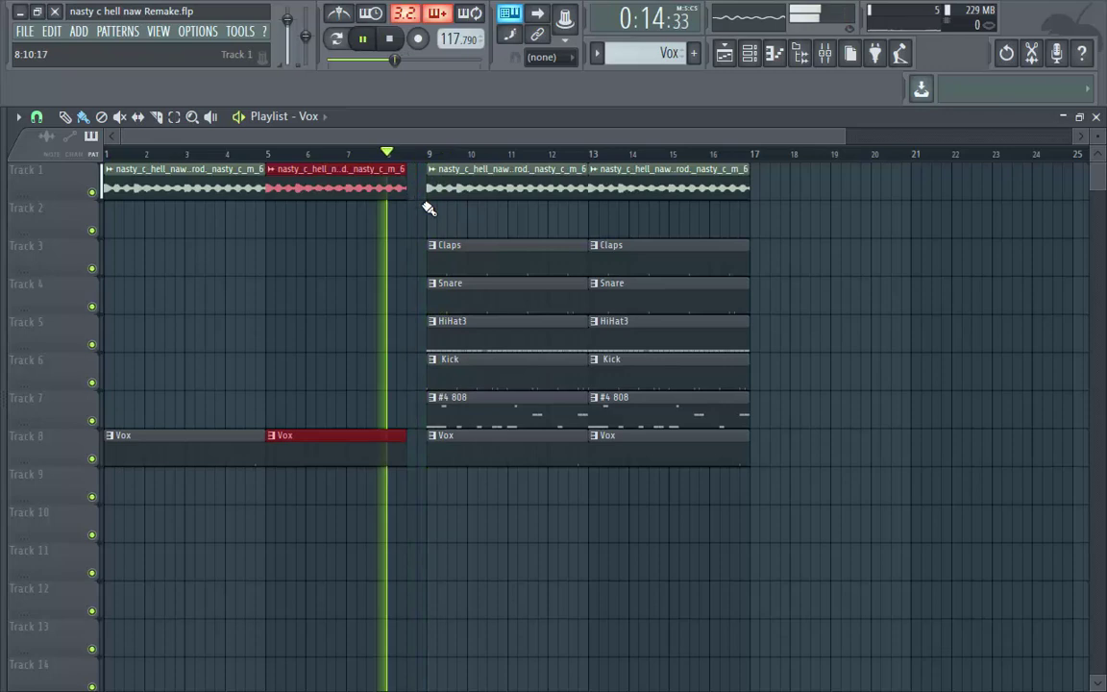
ctrl+click(810, 245)
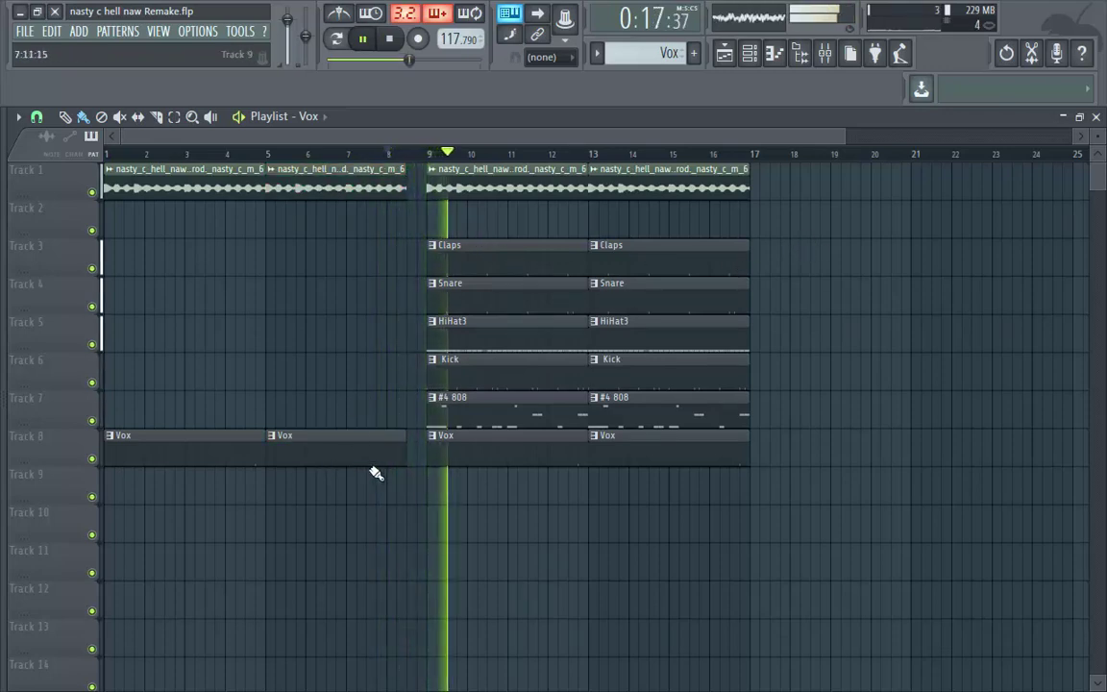
- Replay from bar 5 and extend the audio and Vox clips there to end a quarter bar before bar 9
click(274, 154)
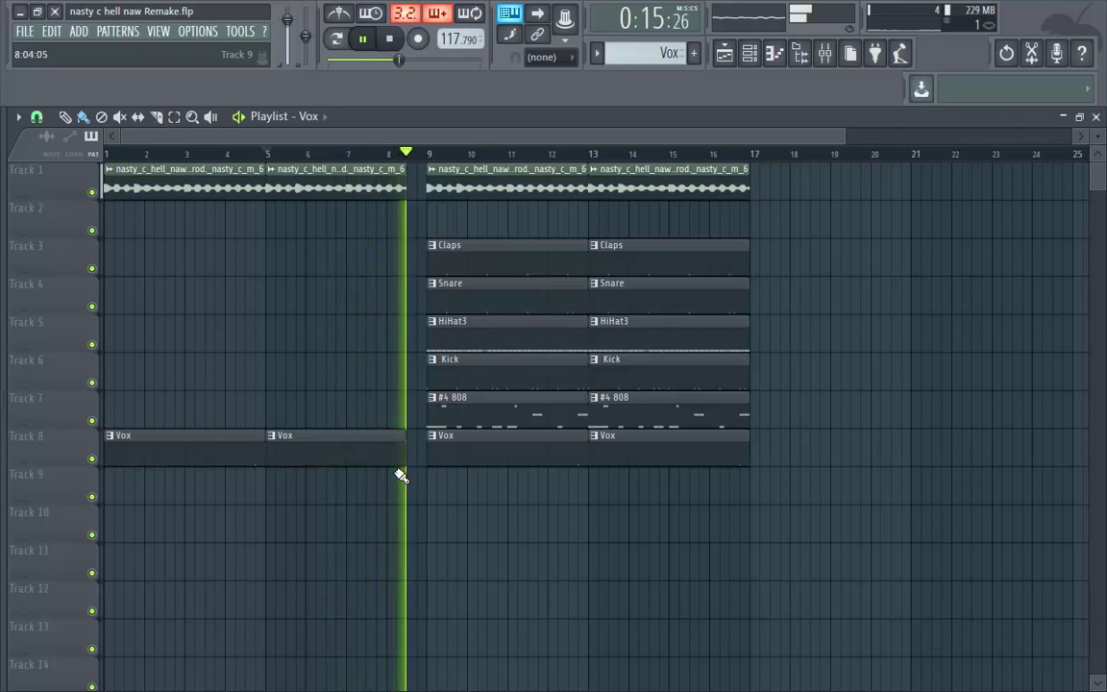
drag(402, 476, 422, 180)
ctrl+click(842, 204)
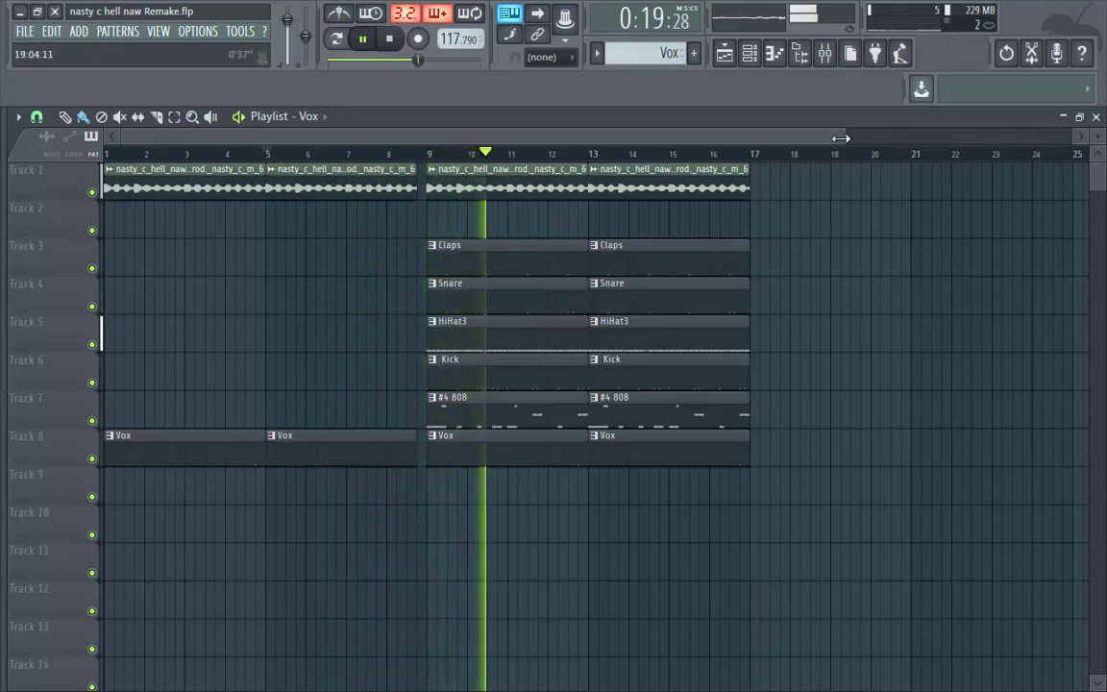
- Duplicate all clips in bars 9 to 16 into bars 17 to 24 and clear the selection
drag(842, 136, 1055, 141)
drag(649, 163, 390, 489)
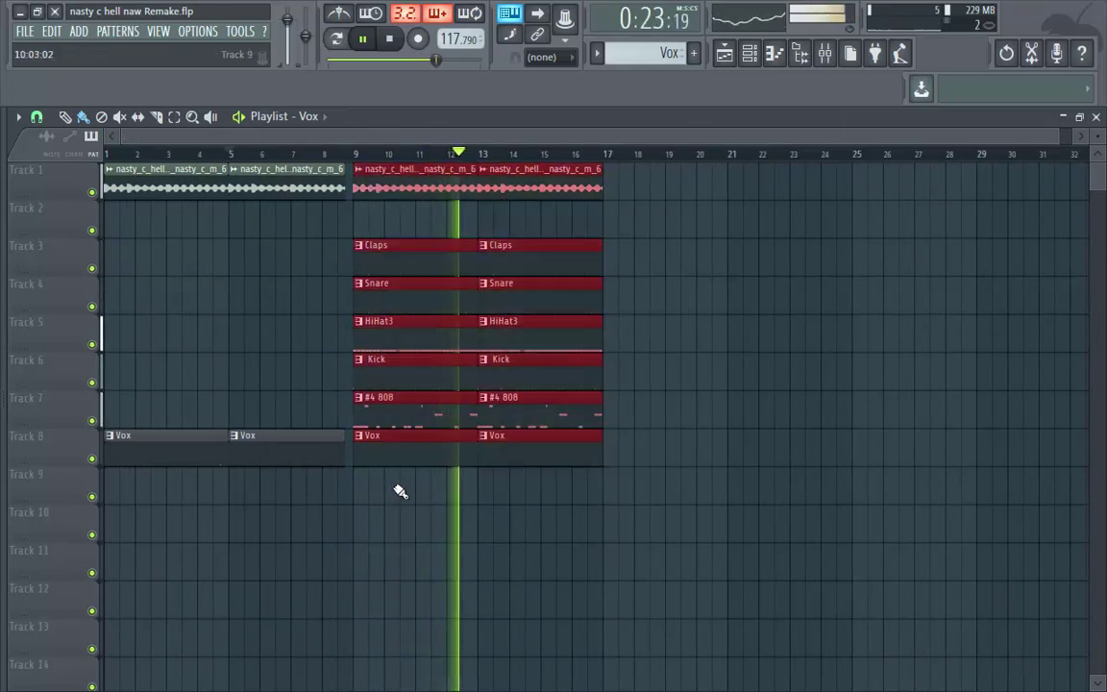
key(ctrl+b)
ctrl+click(725, 573)
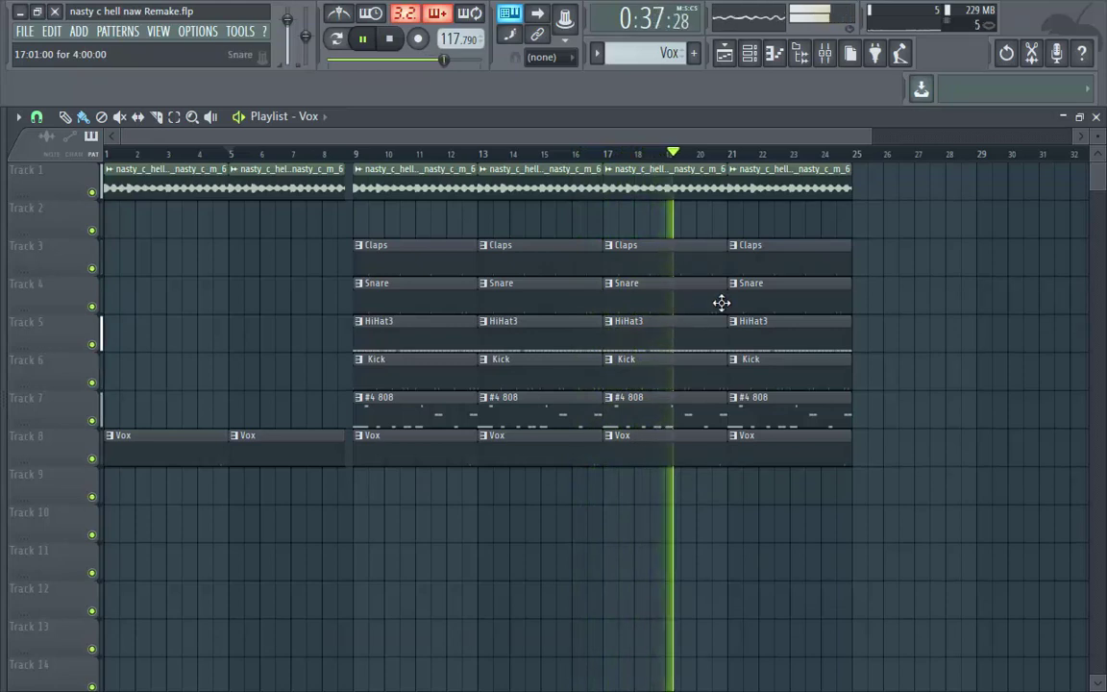
- Stop playback and delete the Snare, Claps and HiHat3 clips at bar 17
key(space)
right_click(672, 299)
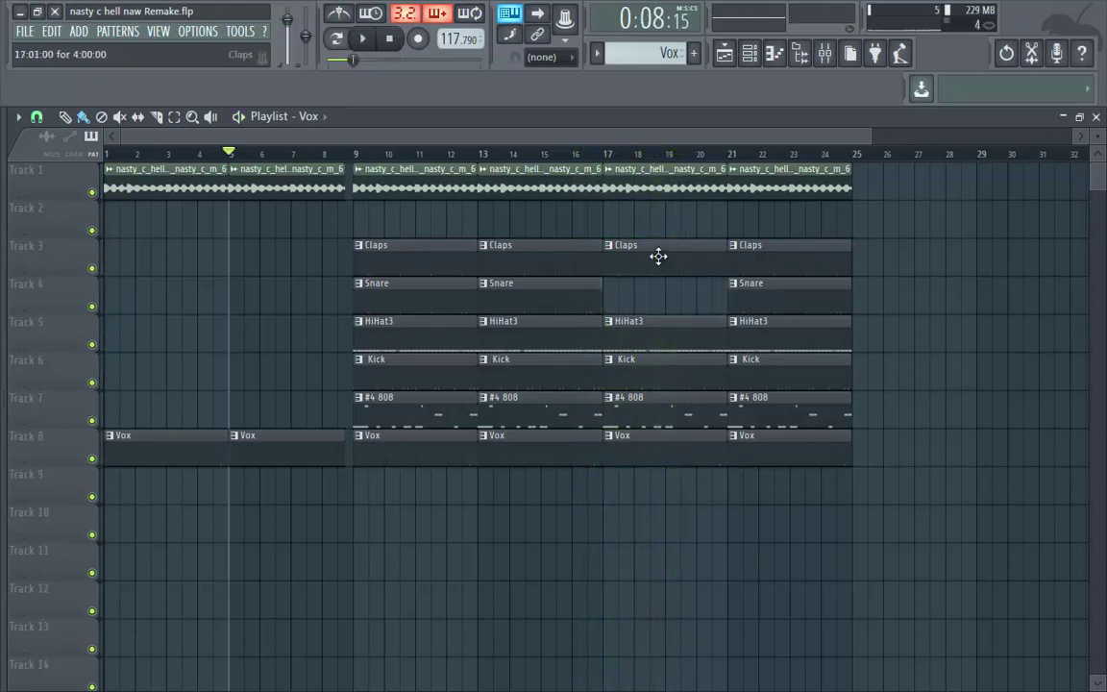
right_click(660, 257)
right_click(638, 344)
click(567, 337)
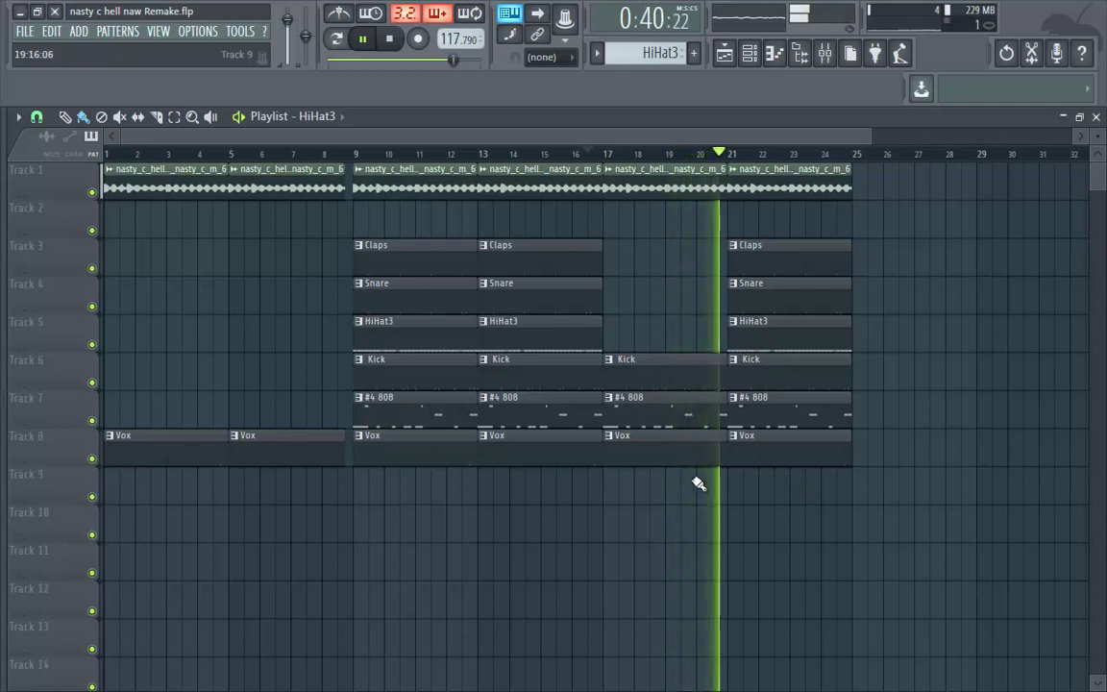
- Shorten the Kick, #4 808 and Vox clips at bar 17 to 3:08:00, and play the transition from bar 20
drag(704, 489, 712, 354)
click(913, 318)
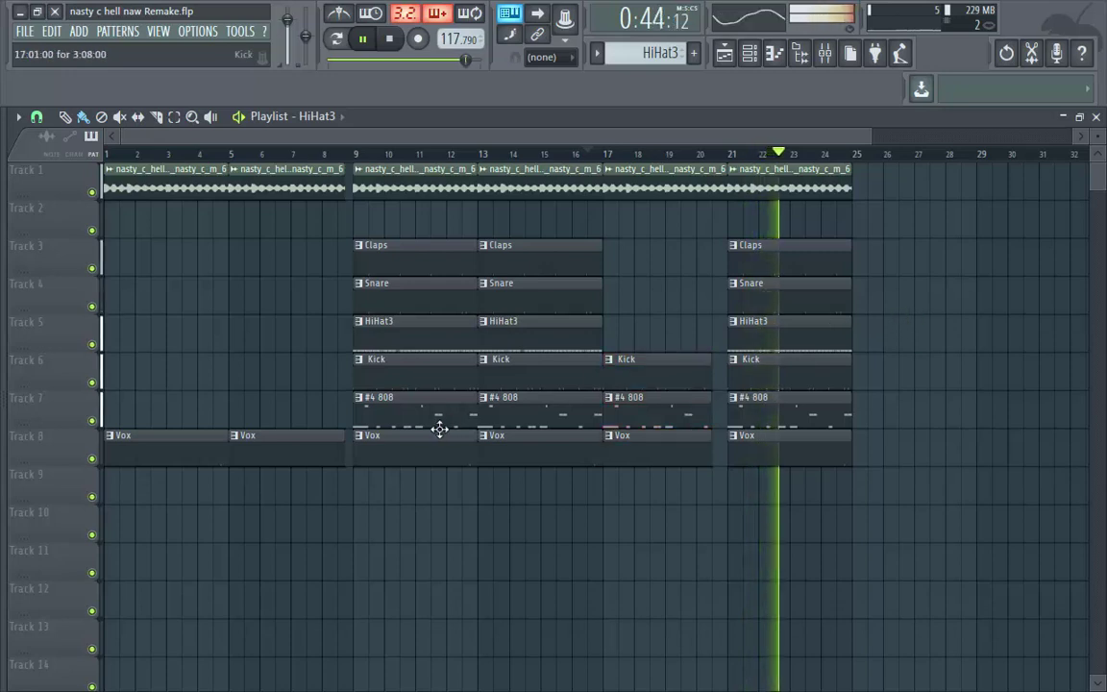
click(701, 148)
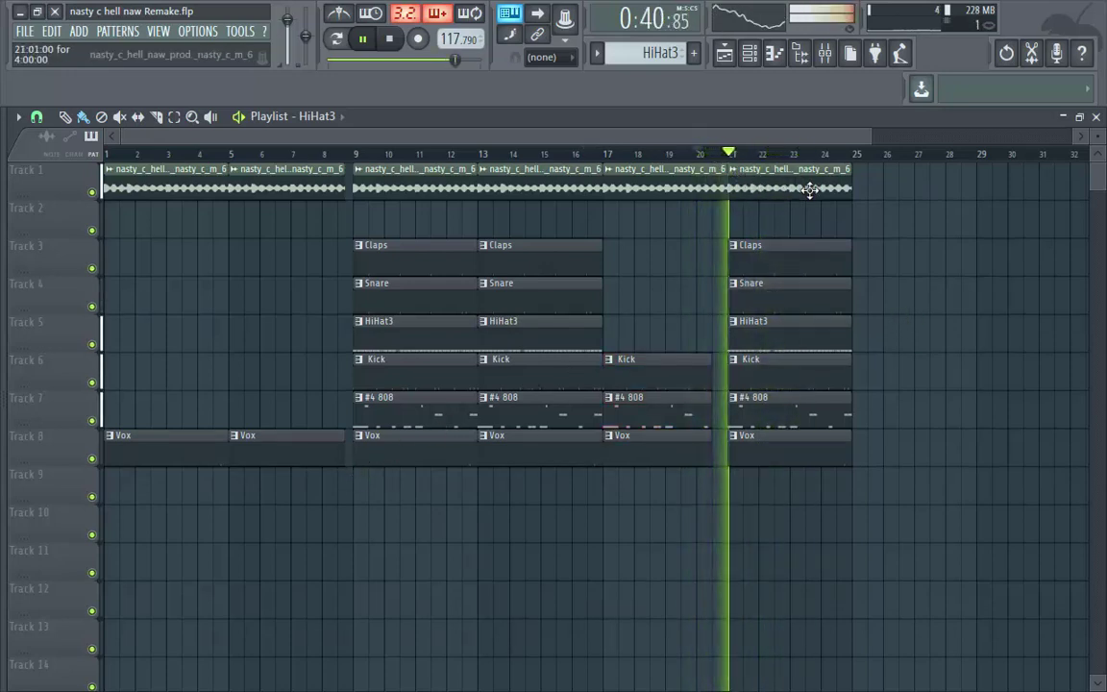
- Duplicate all clips in bars 21 to 24 twice to fill bars 25 to 32, and clear the selection
drag(872, 138, 1064, 138)
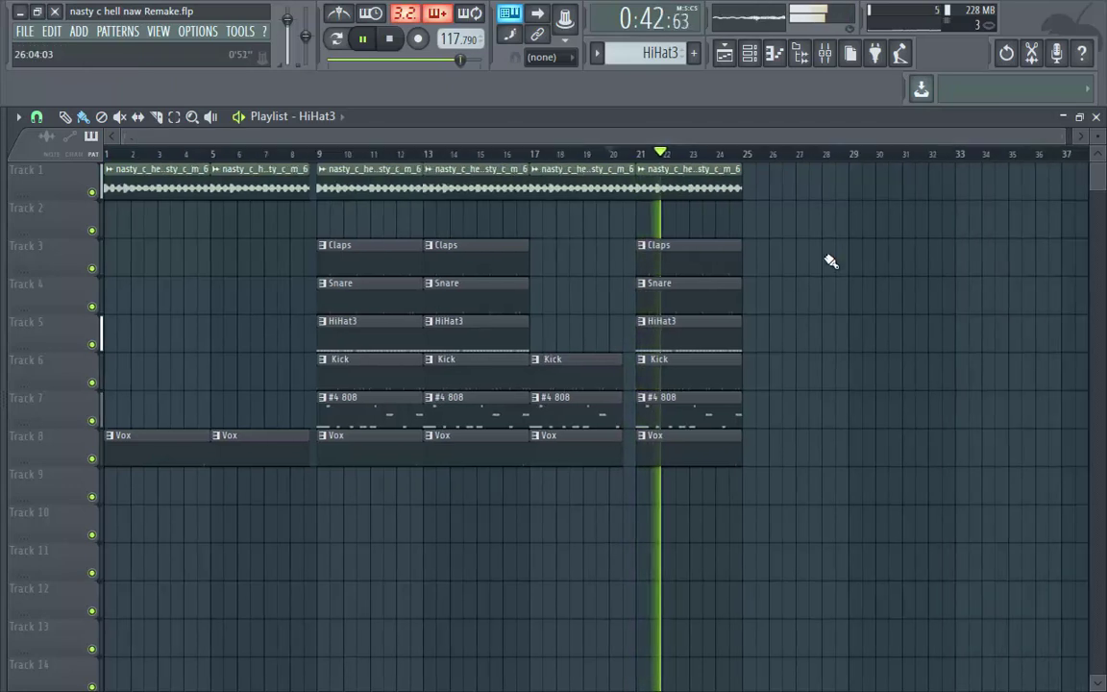
drag(649, 492, 601, 152)
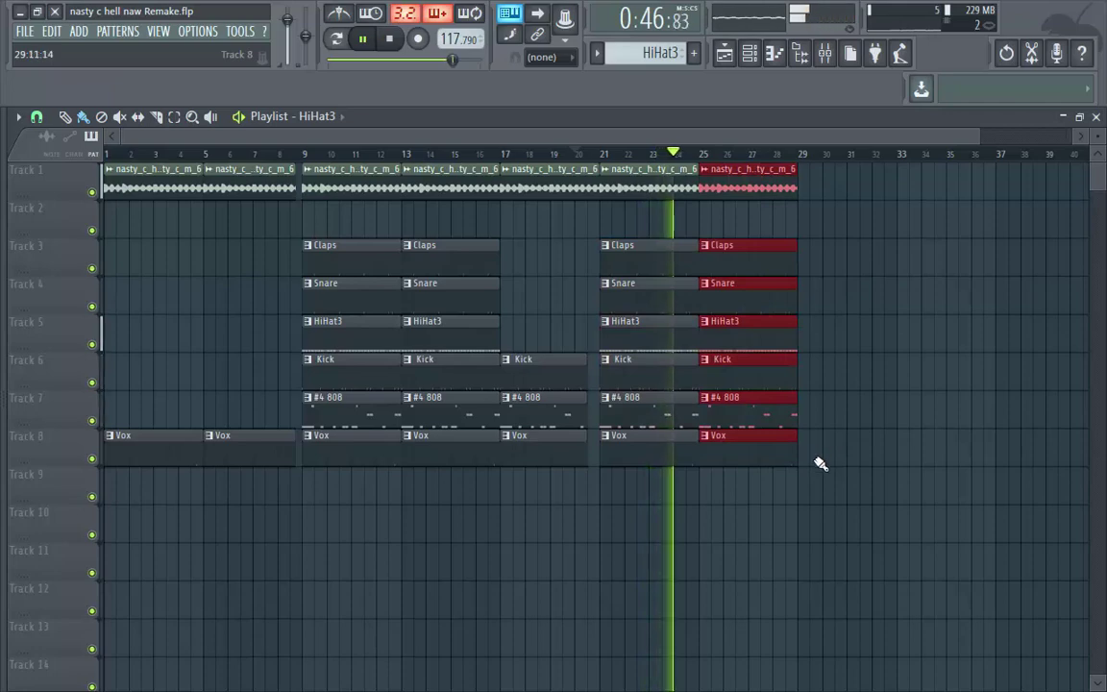
key(ctrl+b)
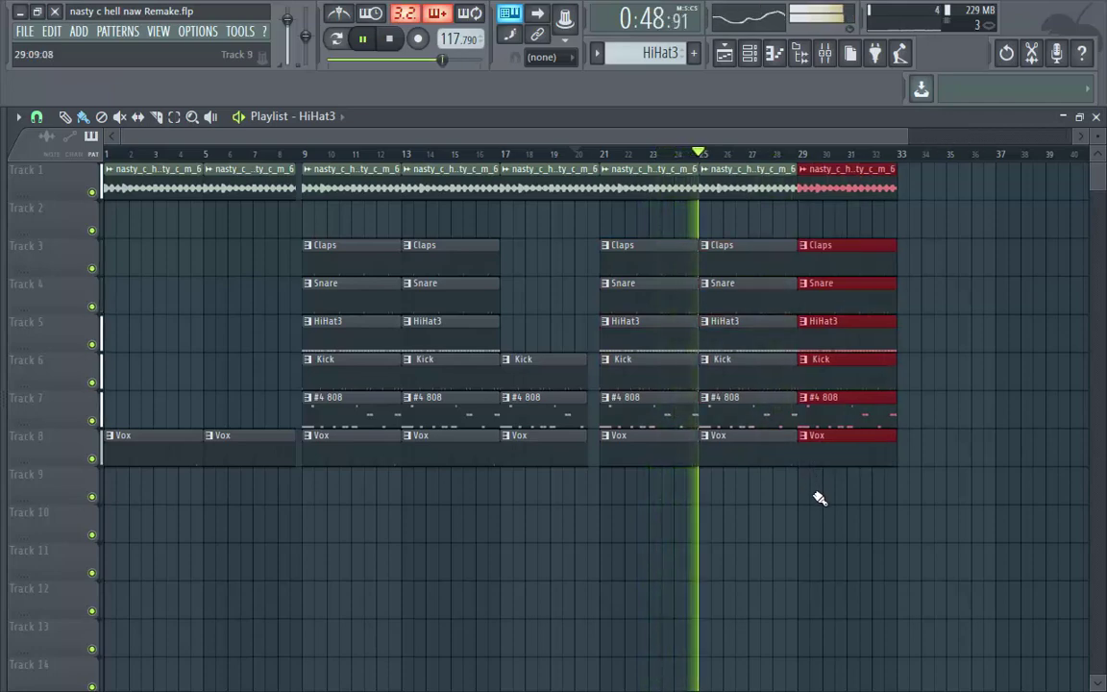
key(ctrl+d)
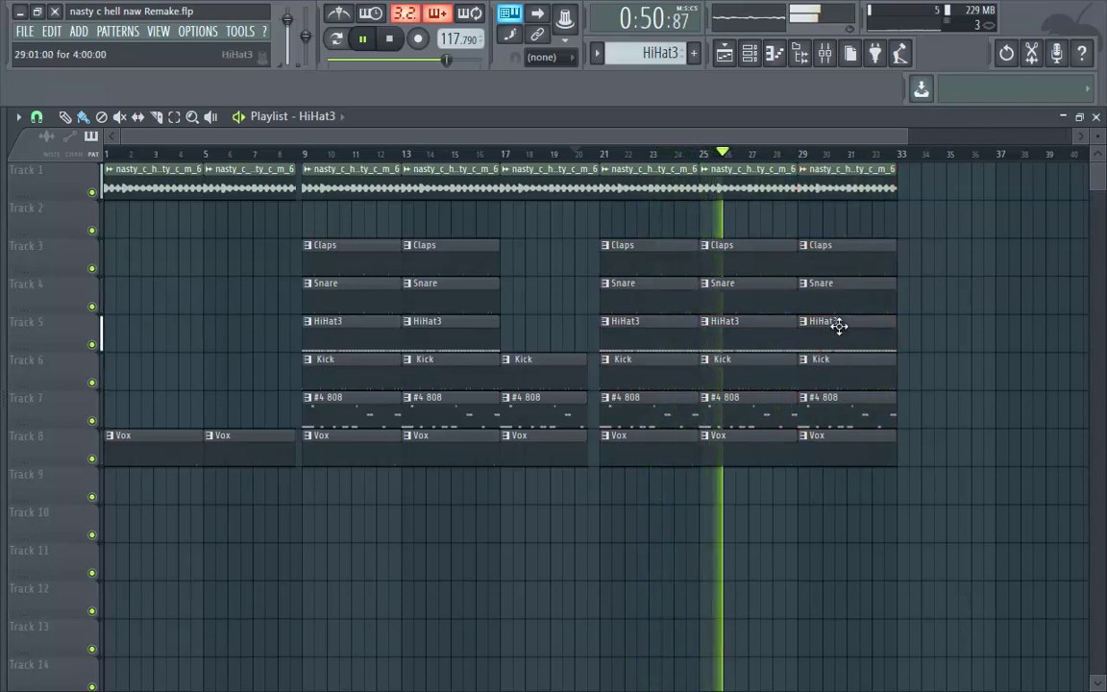
- Delete the Vox, #4 808, Kick, HiHat3, Snare and Claps clips at bar 29, keeping only the audio clip
right_click(857, 451)
right_click(858, 411)
right_click(858, 372)
right_click(859, 333)
right_click(860, 288)
right_click(864, 259)
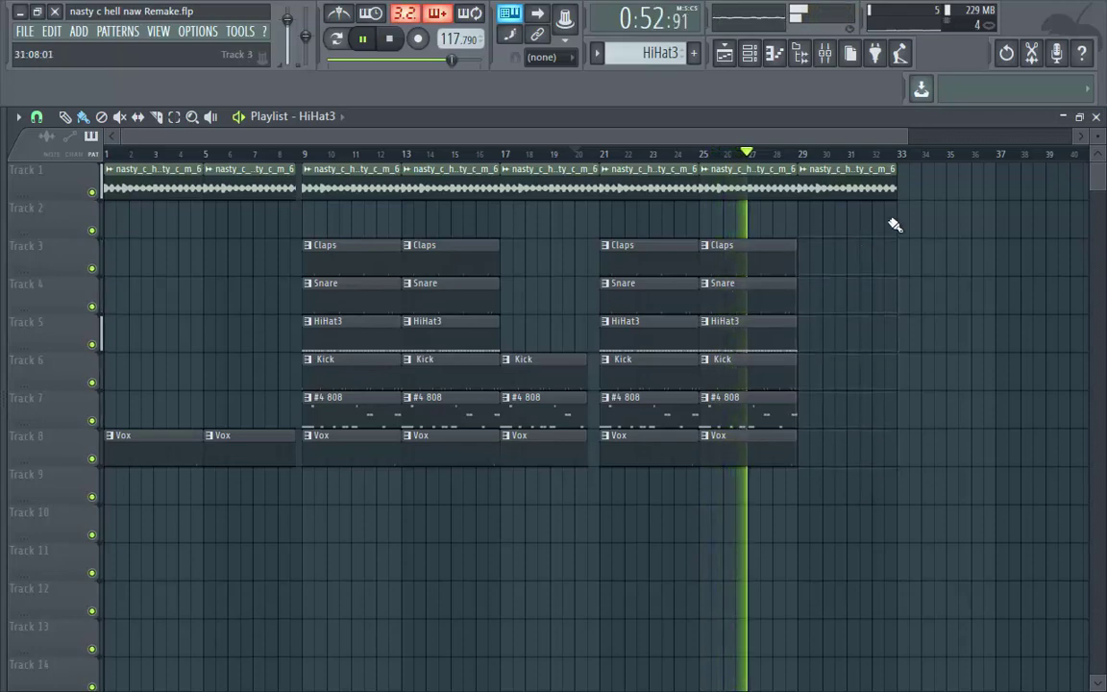
- Duplicate the Track 1 audio clip at bar 29 to bar 33 and clear the selection
drag(907, 190, 869, 198)
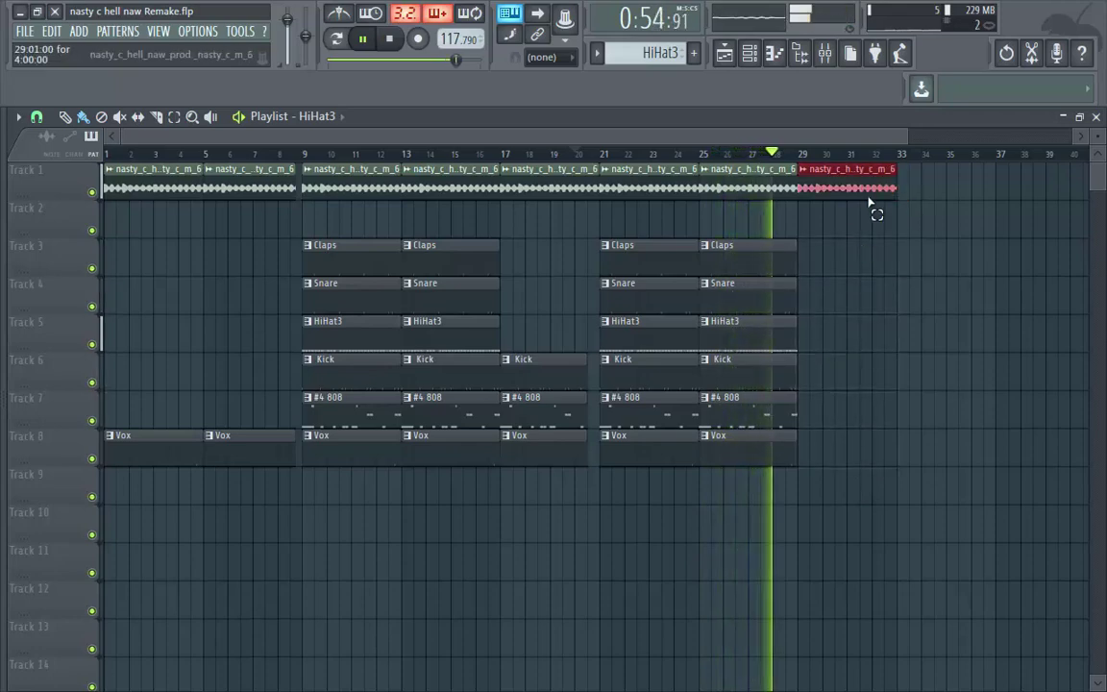
key(ctrl+b)
key(ctrl+d)
- Duplicate the pattern clips at bar 25 on Tracks 3 to 8 and move the copies to bar 37
drag(772, 500, 754, 247)
key(ctrl+b)
drag(813, 283, 1013, 279)
- Duplicate the bar 33 audio clip to bar 37, and shorten the bar 33 clip to end half a bar earlier
drag(931, 230, 935, 184)
key(ctrl+b)
ctrl+click(1033, 255)
drag(886, 221, 881, 180)
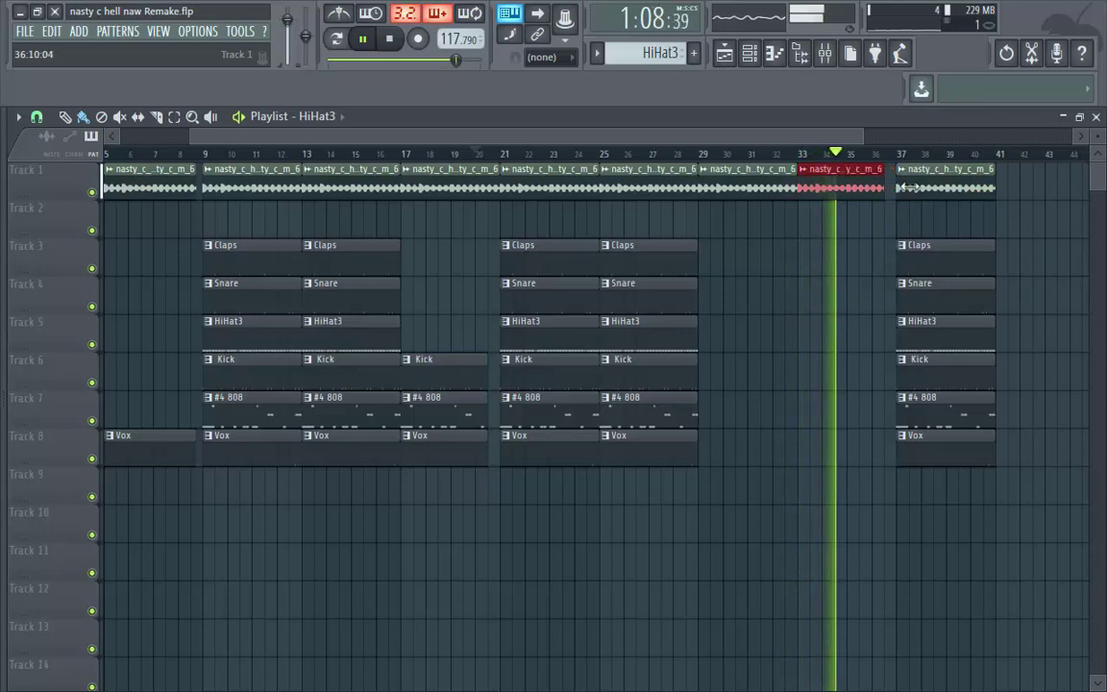
ctrl+click(1015, 219)
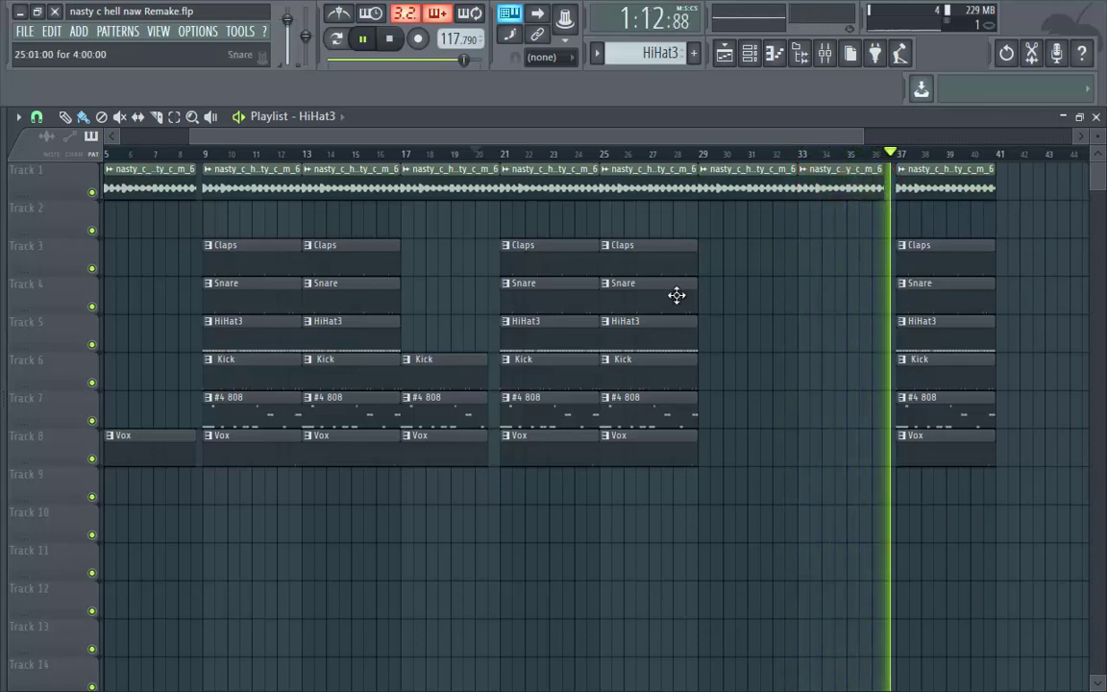
- Duplicate all clips in bars 37 to 40 twice to fill bars 41 to 48
drag(862, 135, 908, 136)
drag(904, 505, 904, 183)
key(ctrl+b)
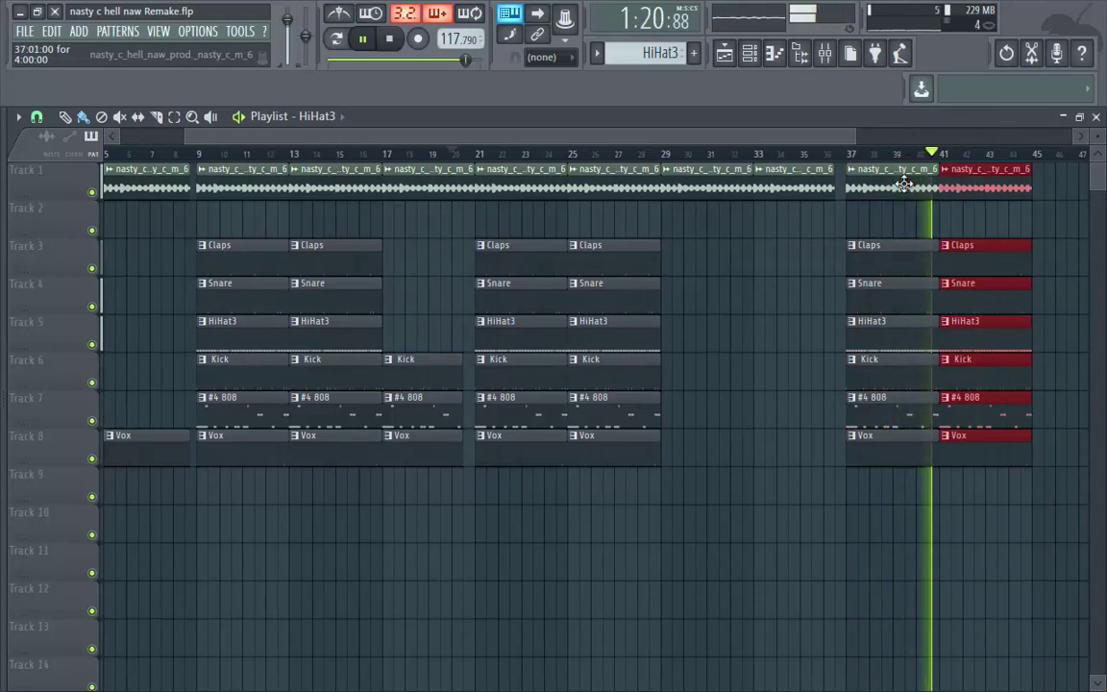
key(ctrl+b)
- Remove the Claps, Snare and HiHat3 clips at bar 45 and clear the selection
right_click(937, 261)
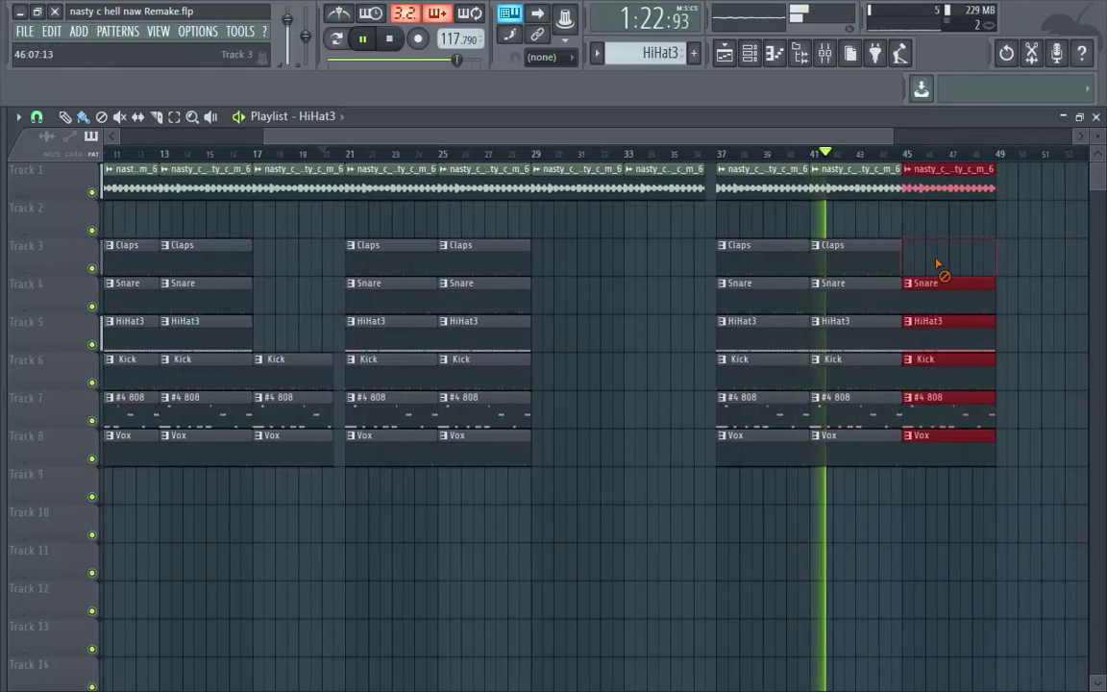
right_click(936, 290)
right_click(970, 325)
click(1042, 275)
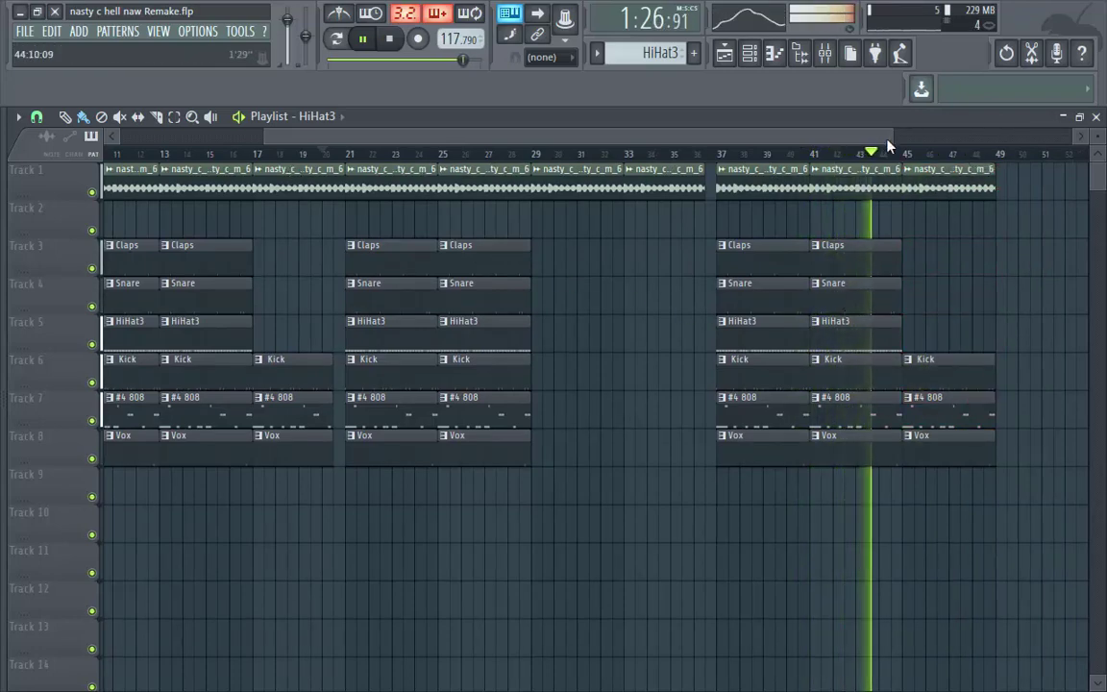
- Stop playback and delete all audio and pattern clips from bar 37 through bar 48
scroll(959, 182, down, 2)
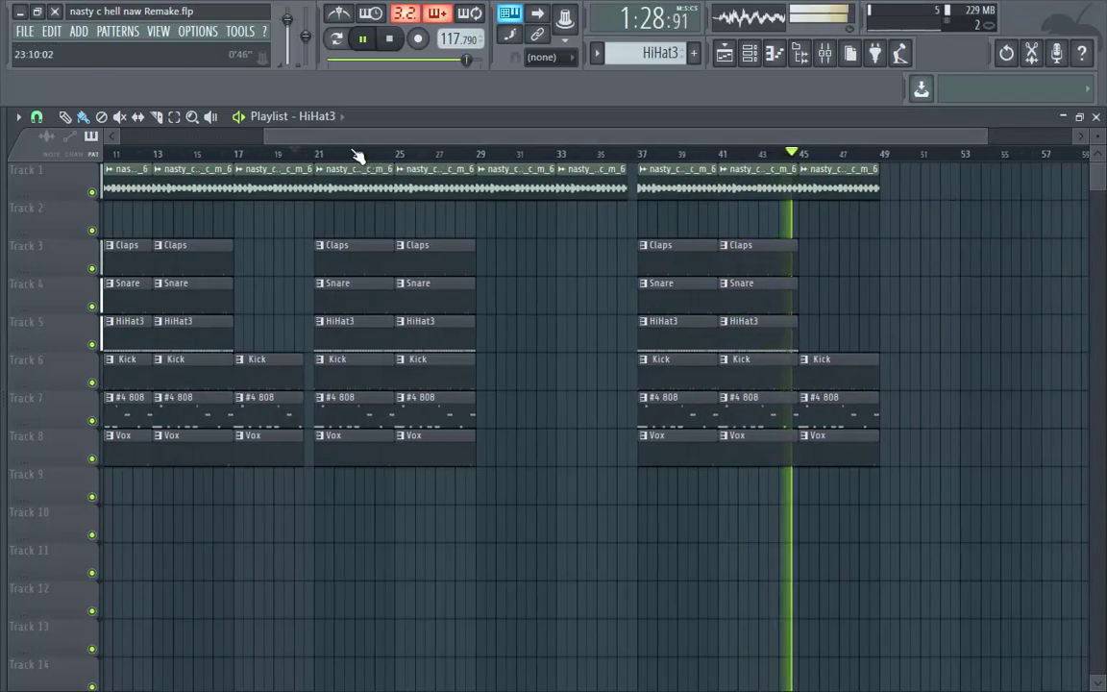
drag(266, 140, 139, 140)
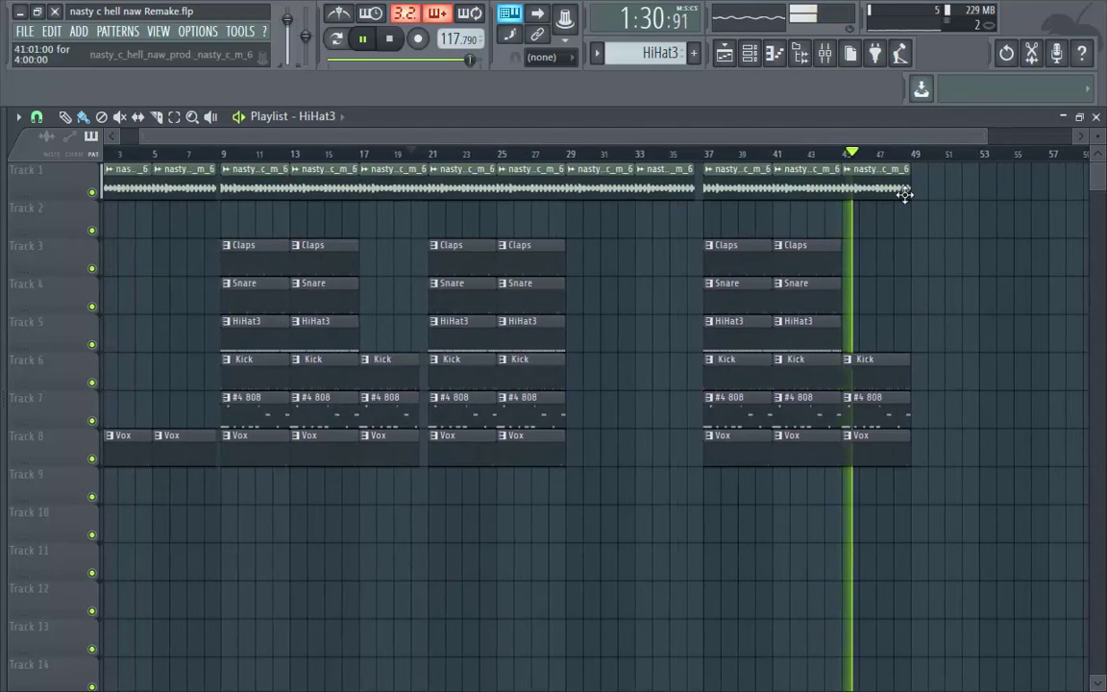
key(space)
drag(936, 175, 739, 458)
key(Delete)
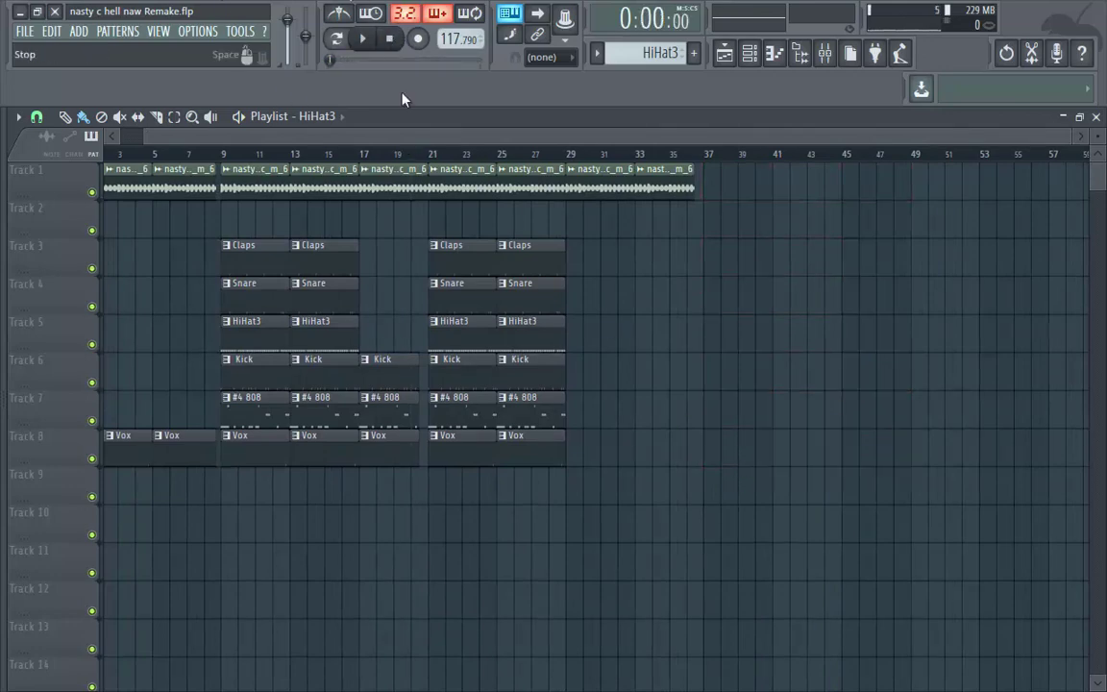
- Duplicate the pattern clips of bars 9 to 28 on Tracks 3 to 8 and move the copies to start at bar 37
drag(589, 239, 245, 502)
key(ctrl+b)
drag(623, 304, 760, 309)
click(629, 338)
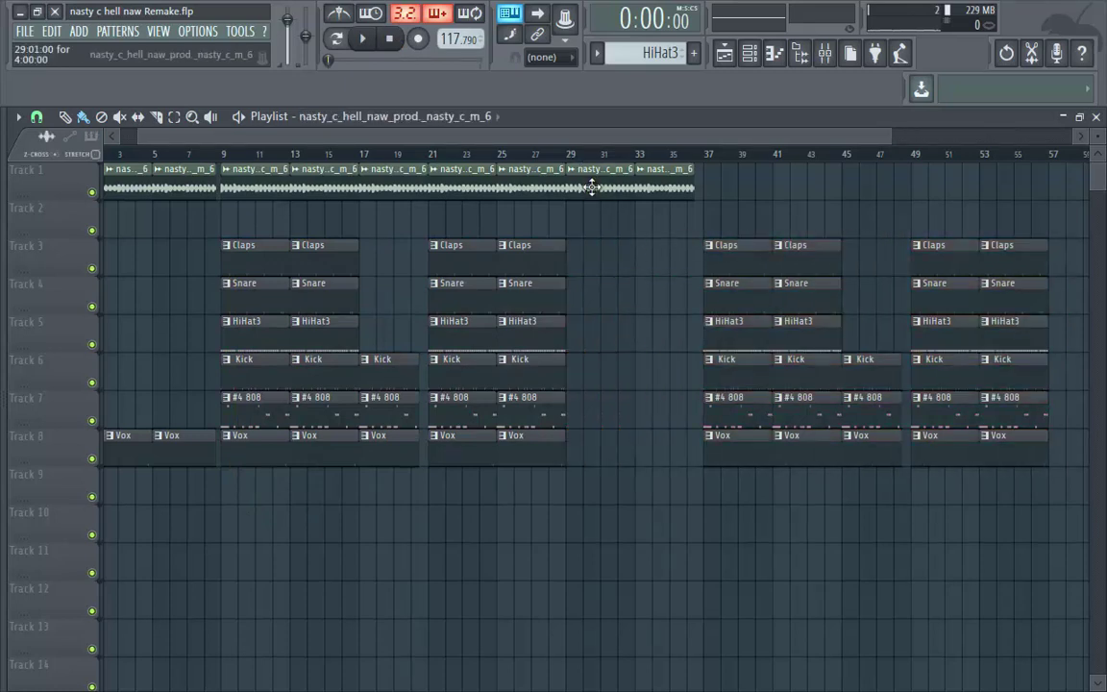
- Fill bars 37 to 56 on Track 1 with copies of the four-bar audio clip and clear the selection
drag(716, 188, 974, 176)
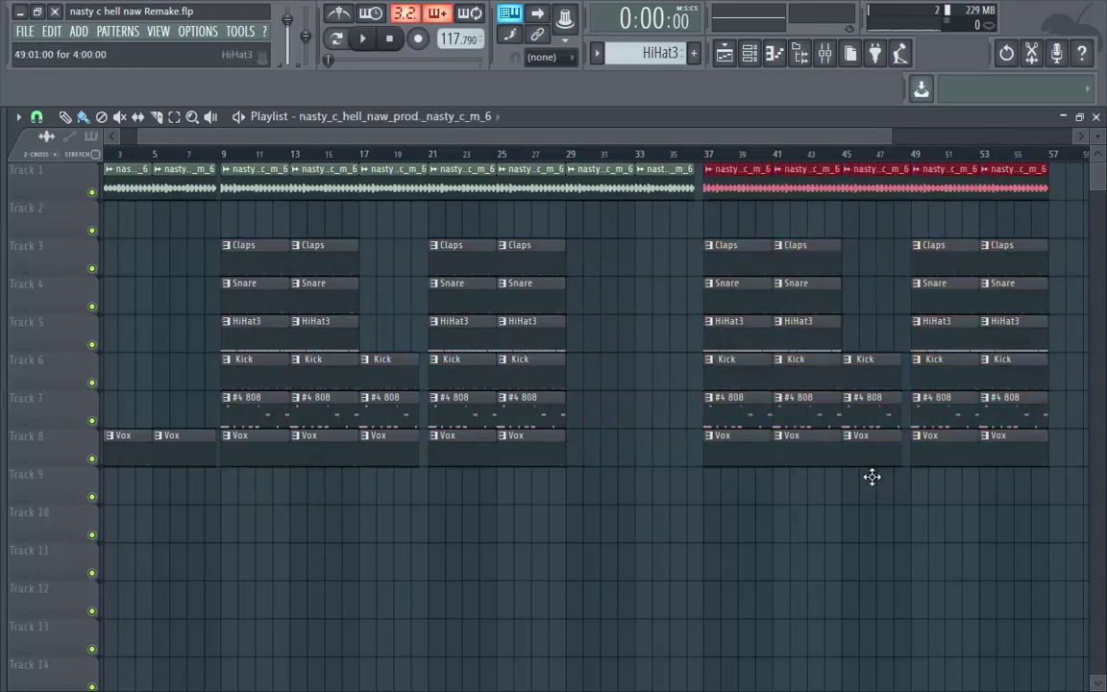
ctrl+click(843, 502)
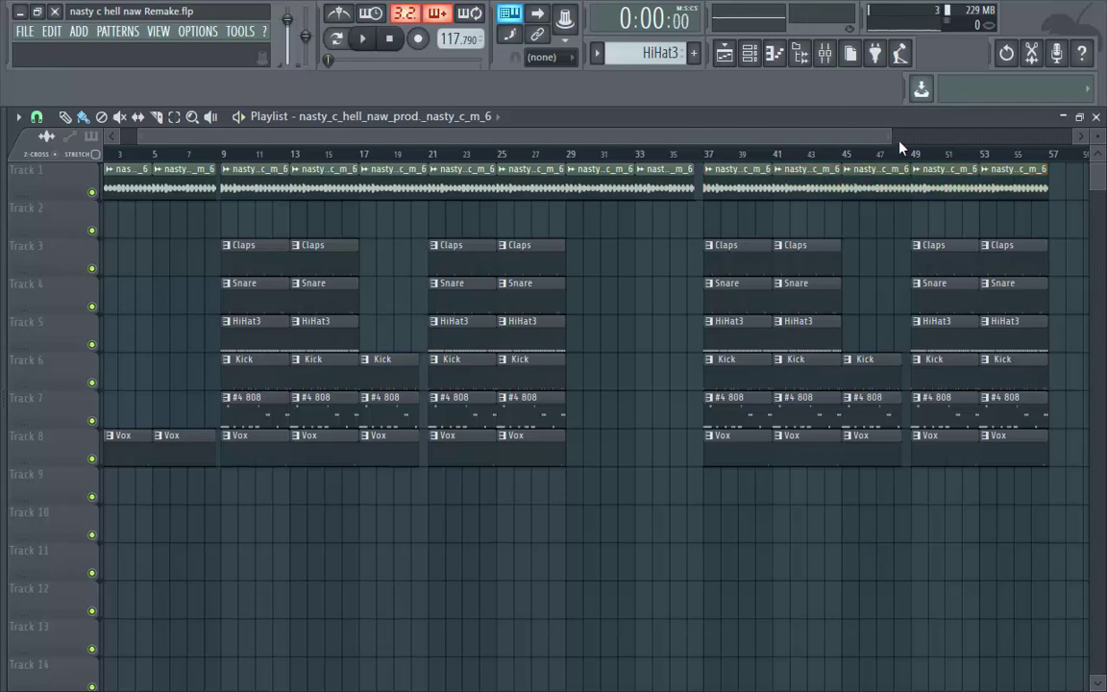
- Play the arrangement from the start and add Vox clips at bars 29 and 33 on Track 8
drag(892, 135, 990, 134)
key(space)
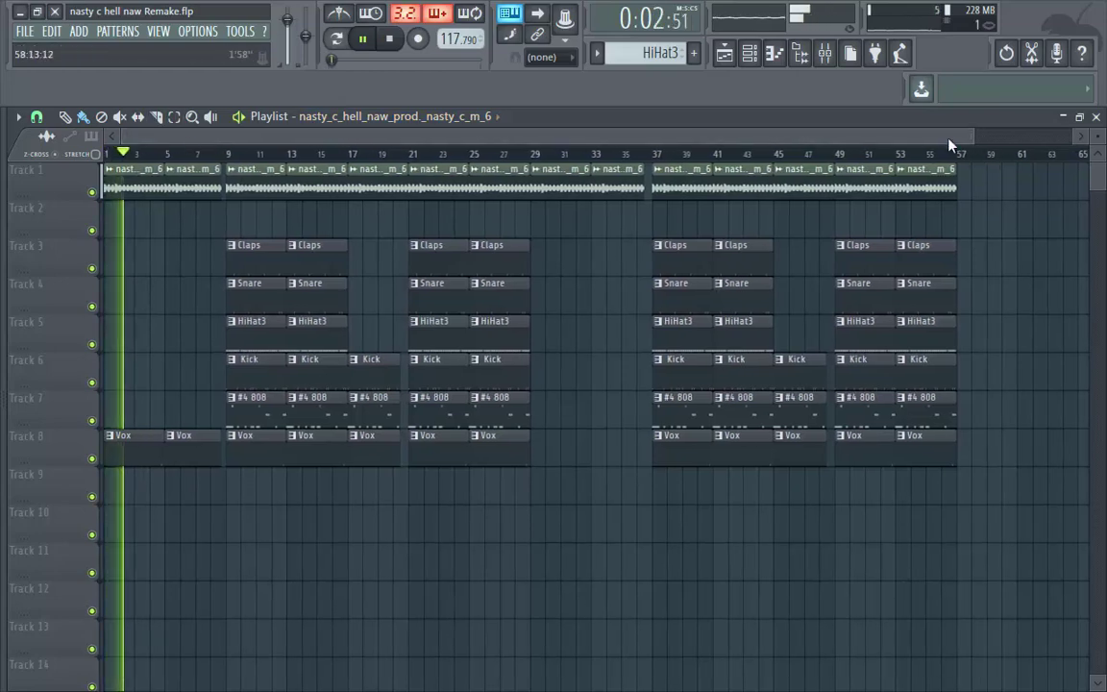
drag(974, 135, 1084, 135)
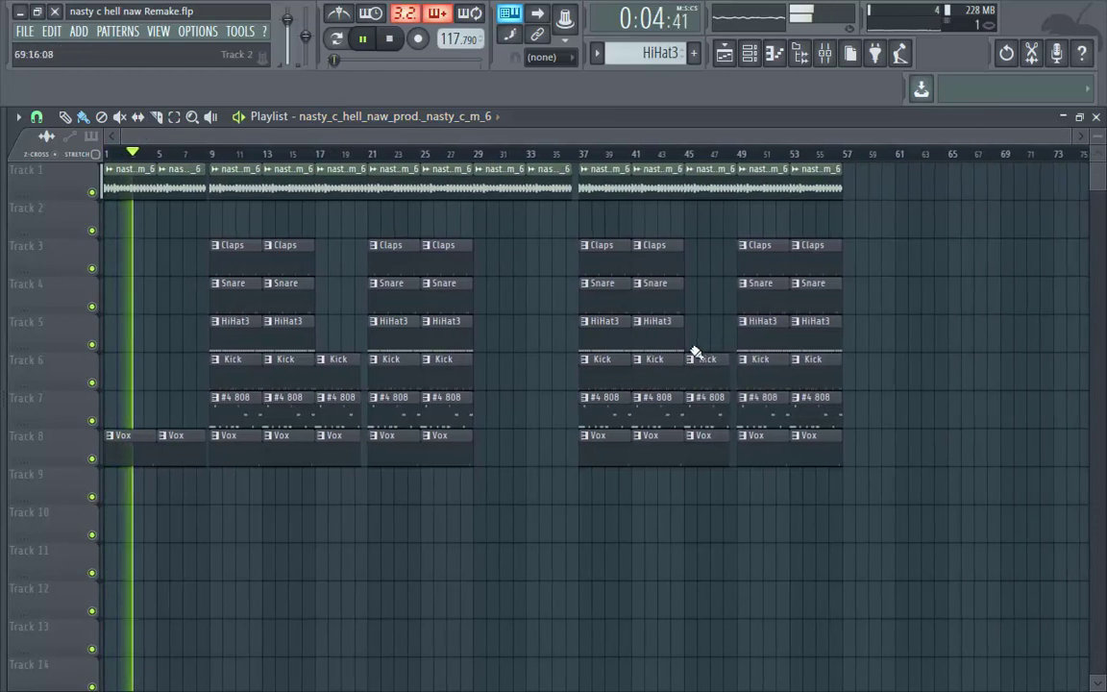
click(404, 457)
drag(478, 453, 550, 490)
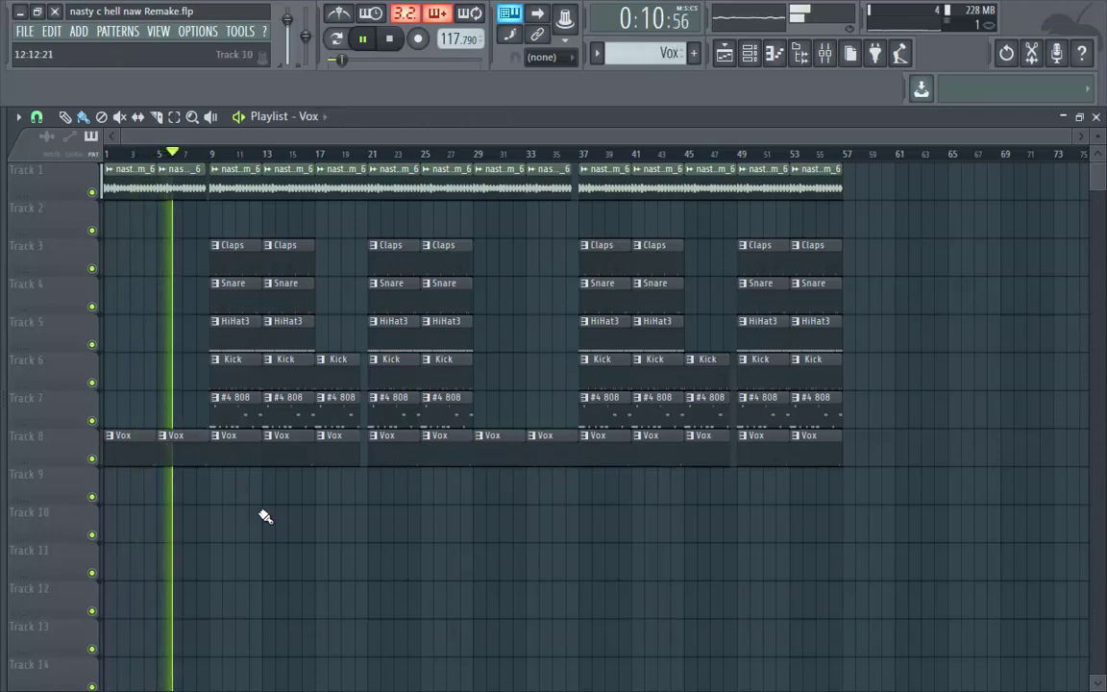
- Create an automation clip for the master volume across the whole song
right_click(295, 32)
click(323, 140)
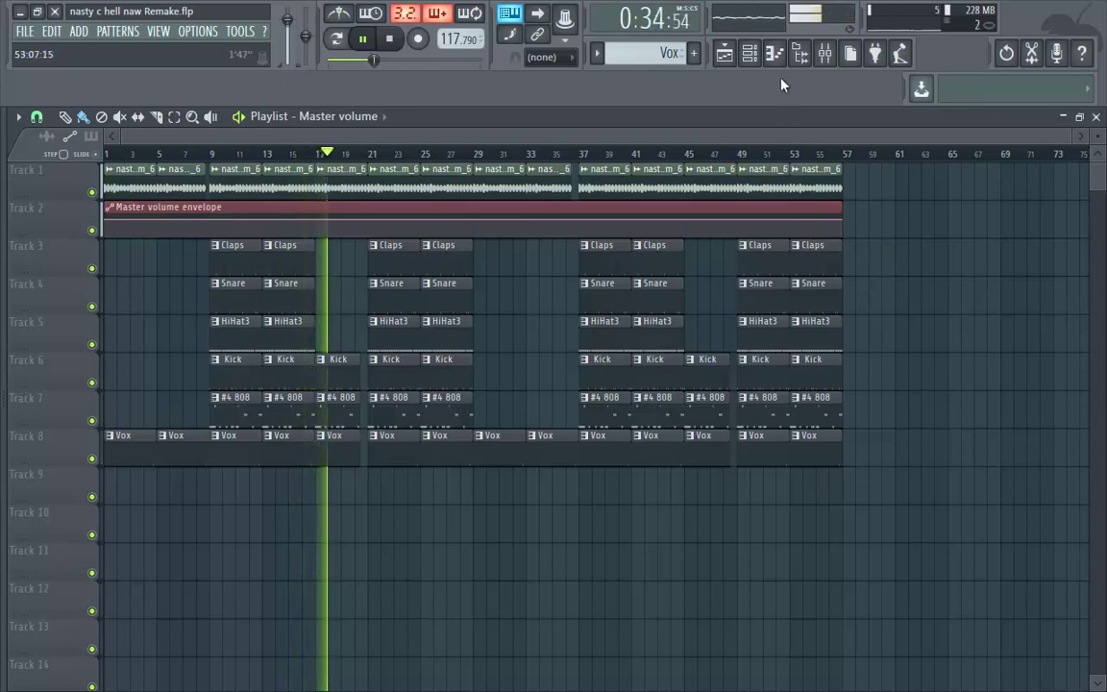
- Load Fruity parametric EQ 2 into slot 1 of the Kick mixer track
click(835, 55)
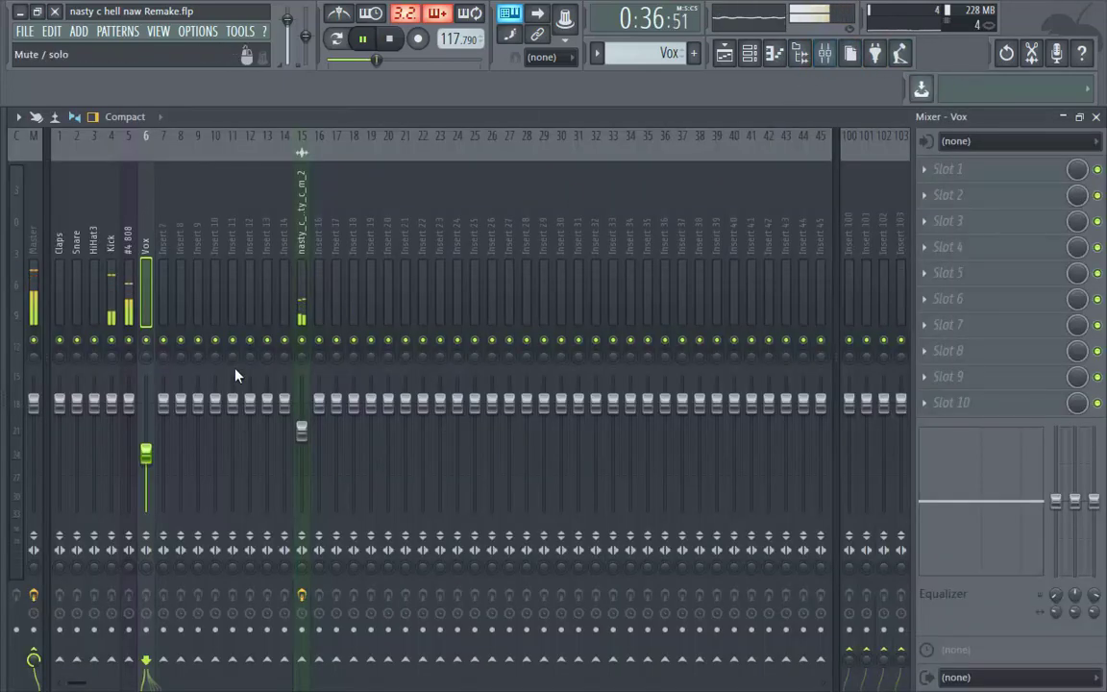
click(109, 278)
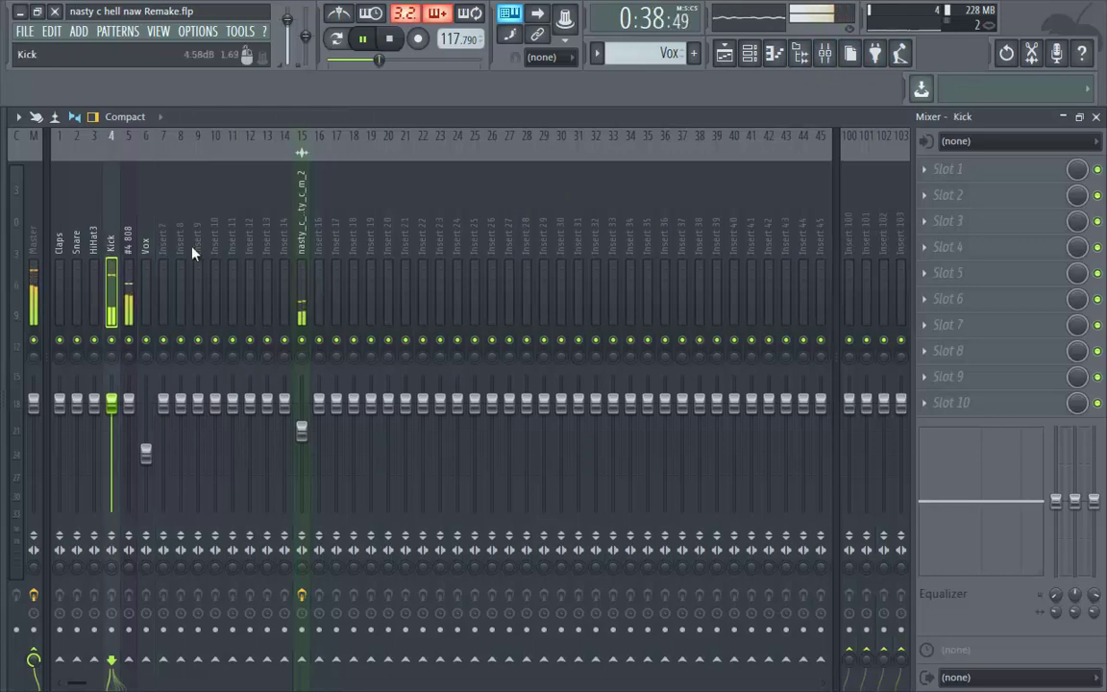
click(959, 169)
click(964, 104)
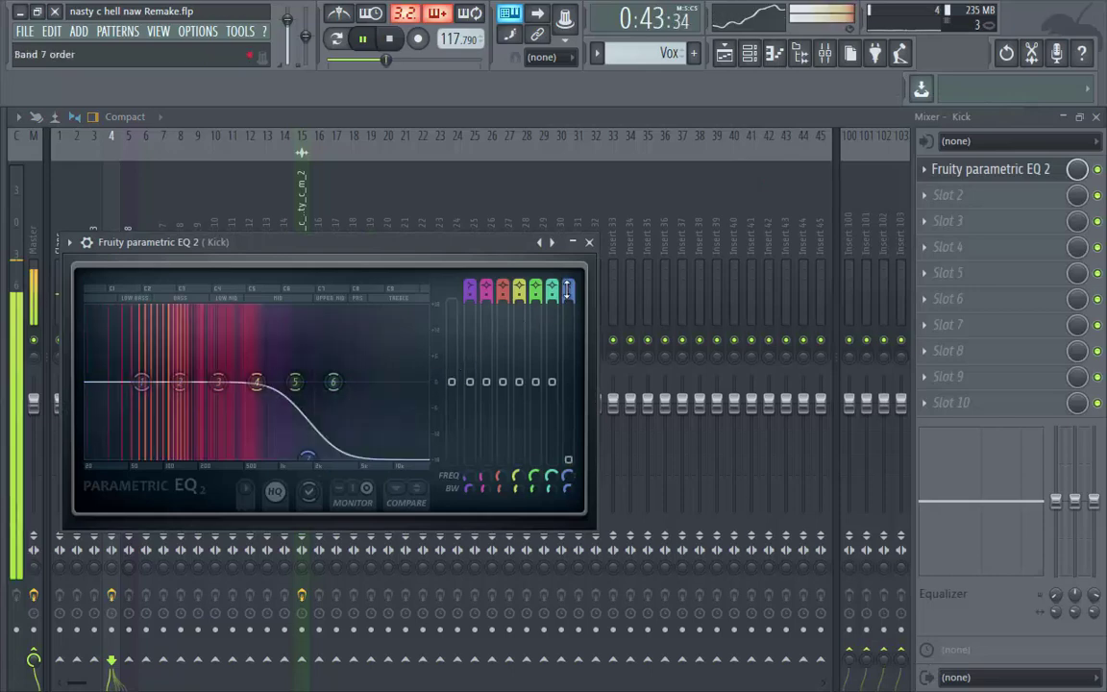
- Set band 7 of the Kick equalizer to low pass, lower its cutoff to band 4's frequency, and return to the playlist
scroll(569, 287, down, 2)
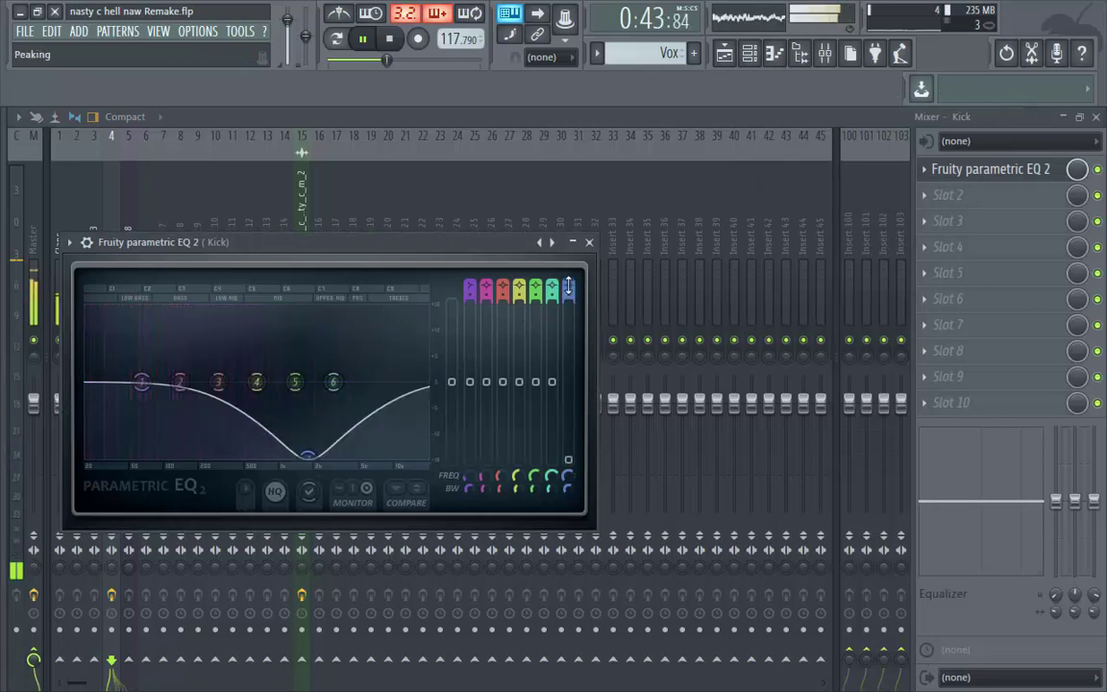
scroll(569, 287, down, 4)
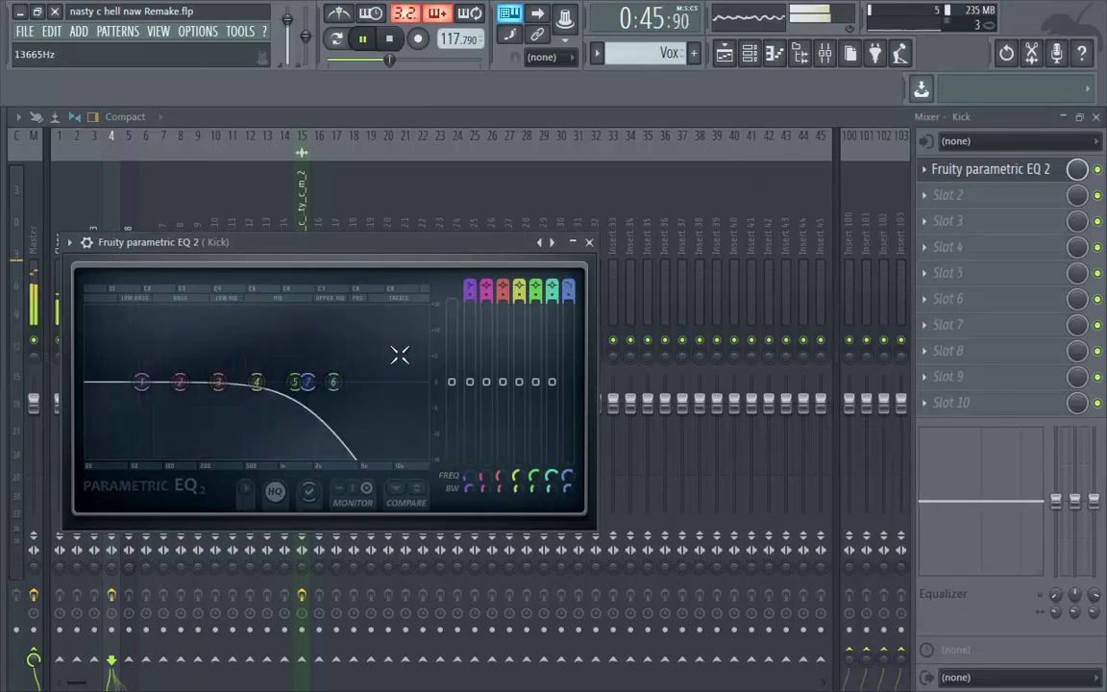
drag(306, 383, 259, 381)
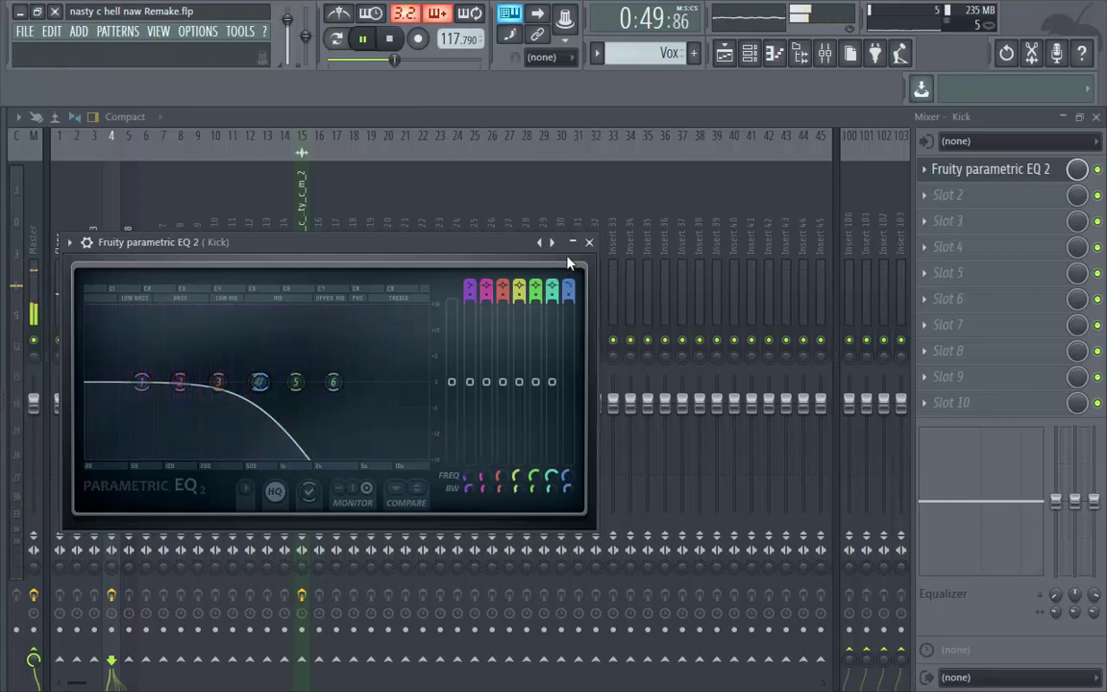
click(590, 242)
click(1096, 116)
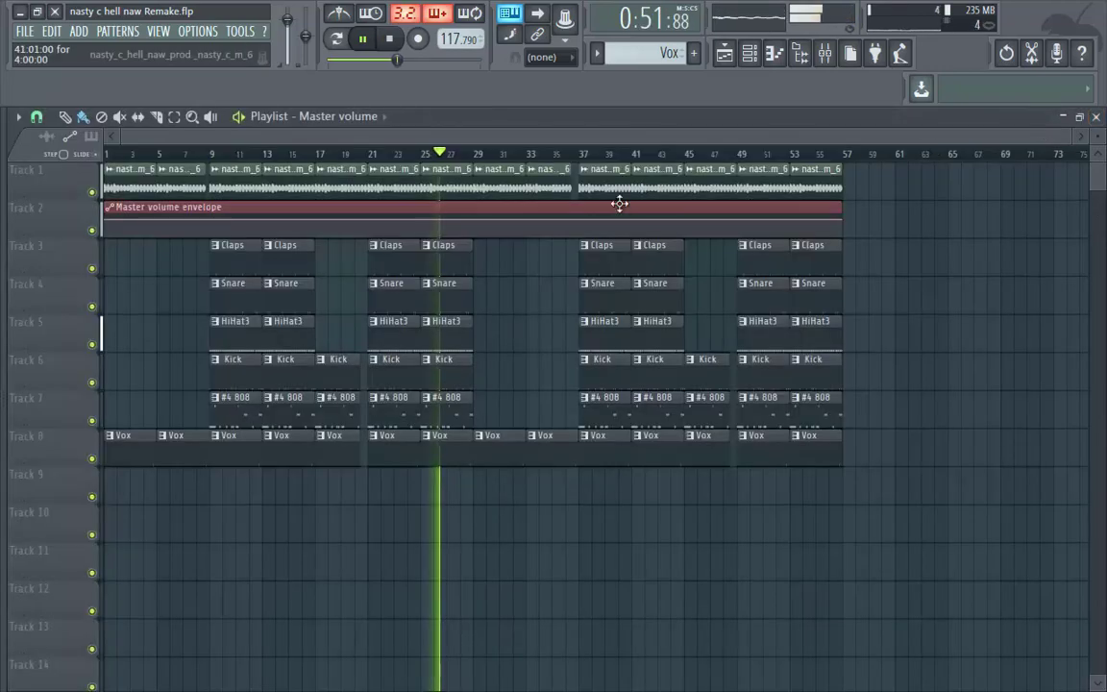
- Copy the master volume envelope's end value to a new point at bar 53, and lower the end point for a curved fade-out
right_click(845, 220)
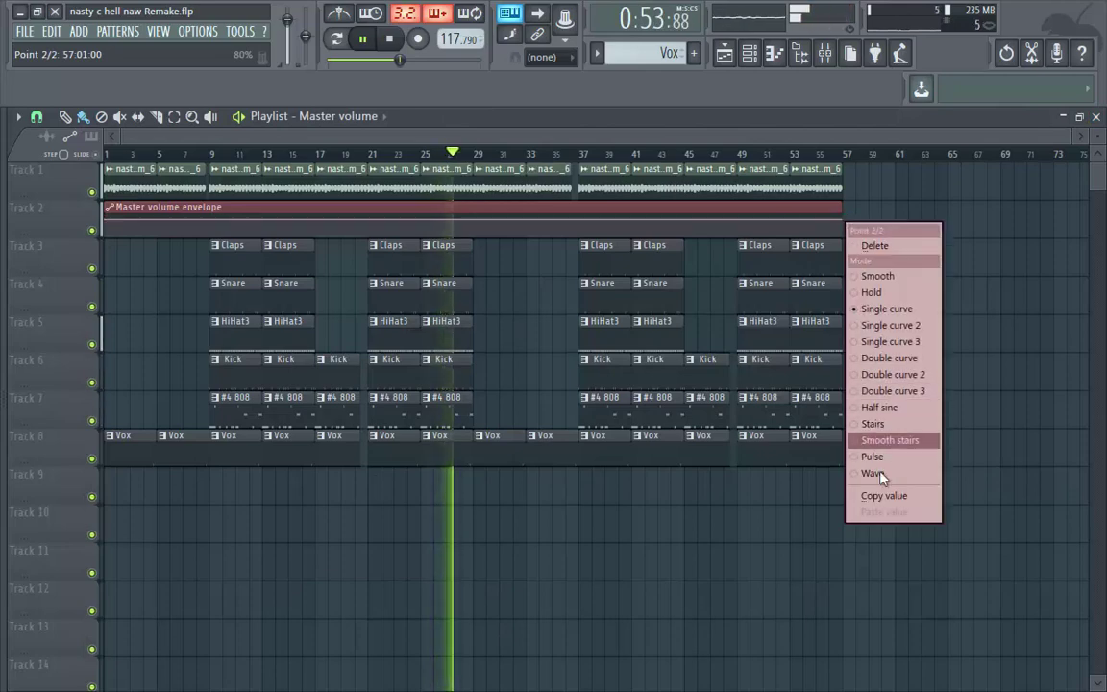
click(883, 496)
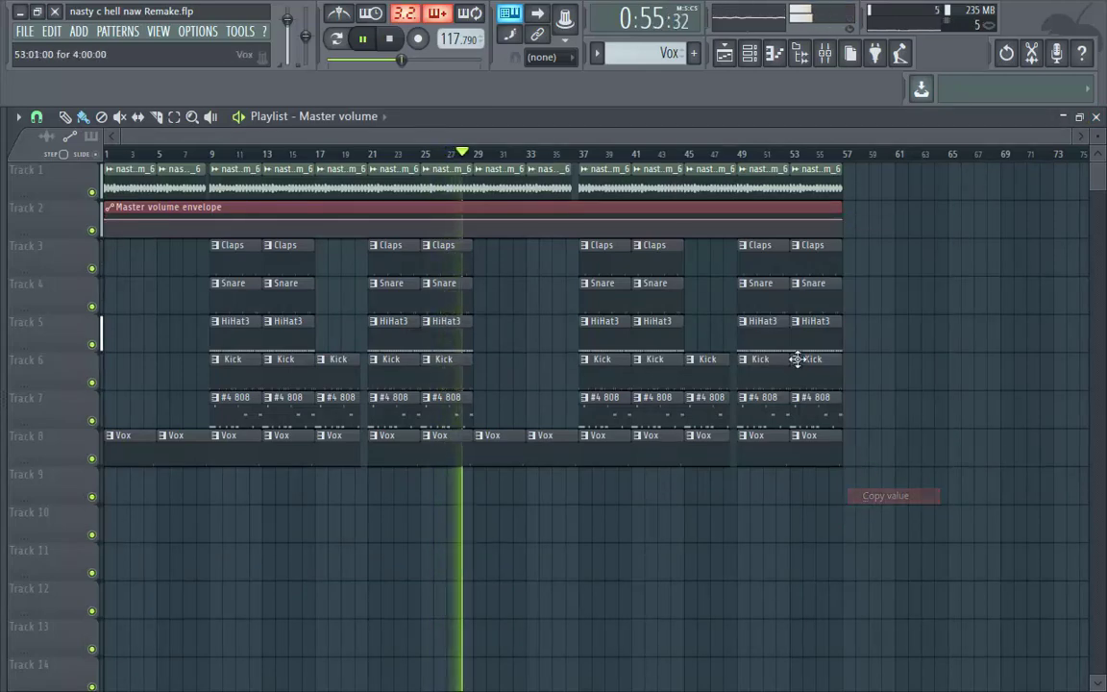
right_click(794, 223)
click(836, 514)
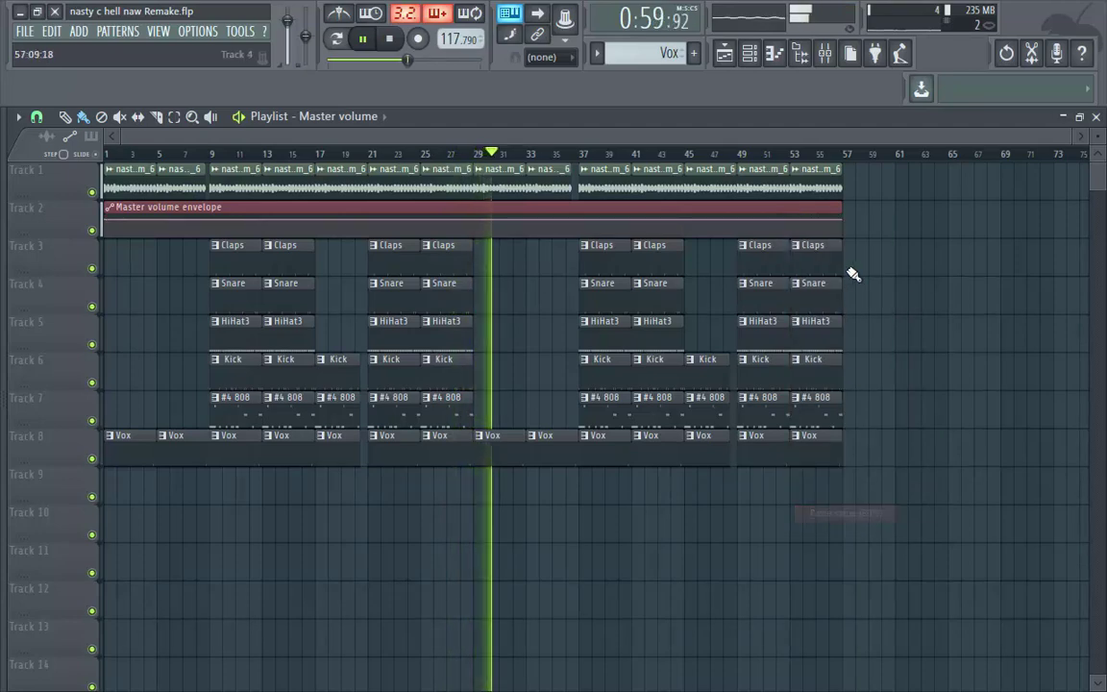
drag(844, 229, 817, 219)
- Add #4 808 clips on Track 7 and Kick clips on Track 6 at bars 29 and 33
click(436, 406)
click(482, 408)
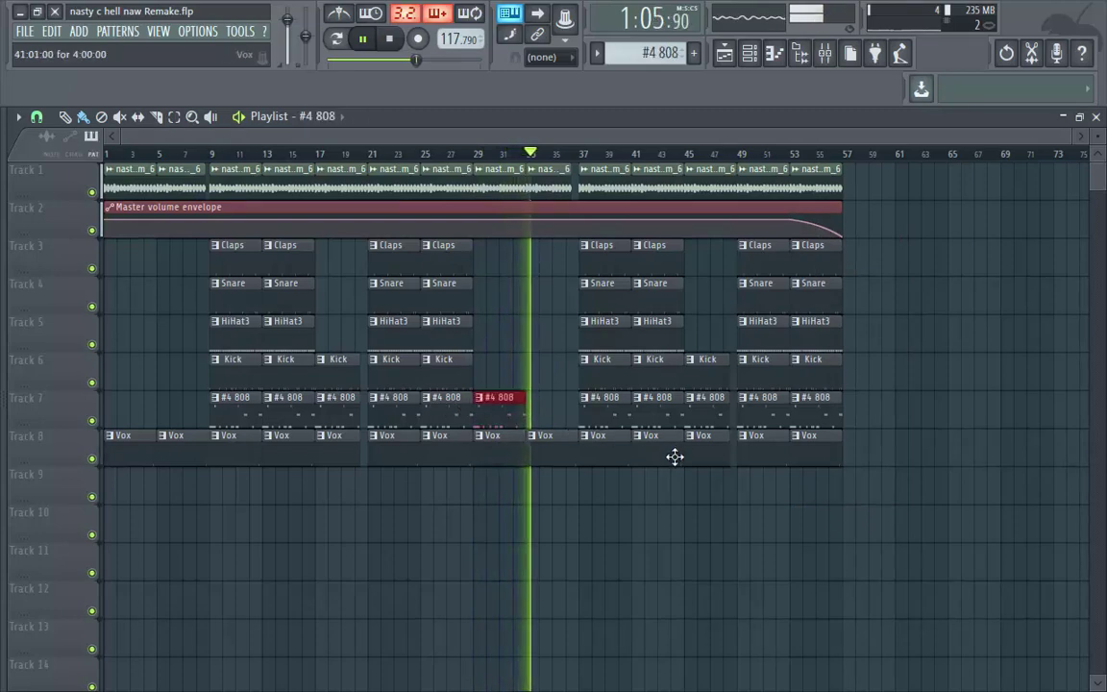
right_click(558, 498)
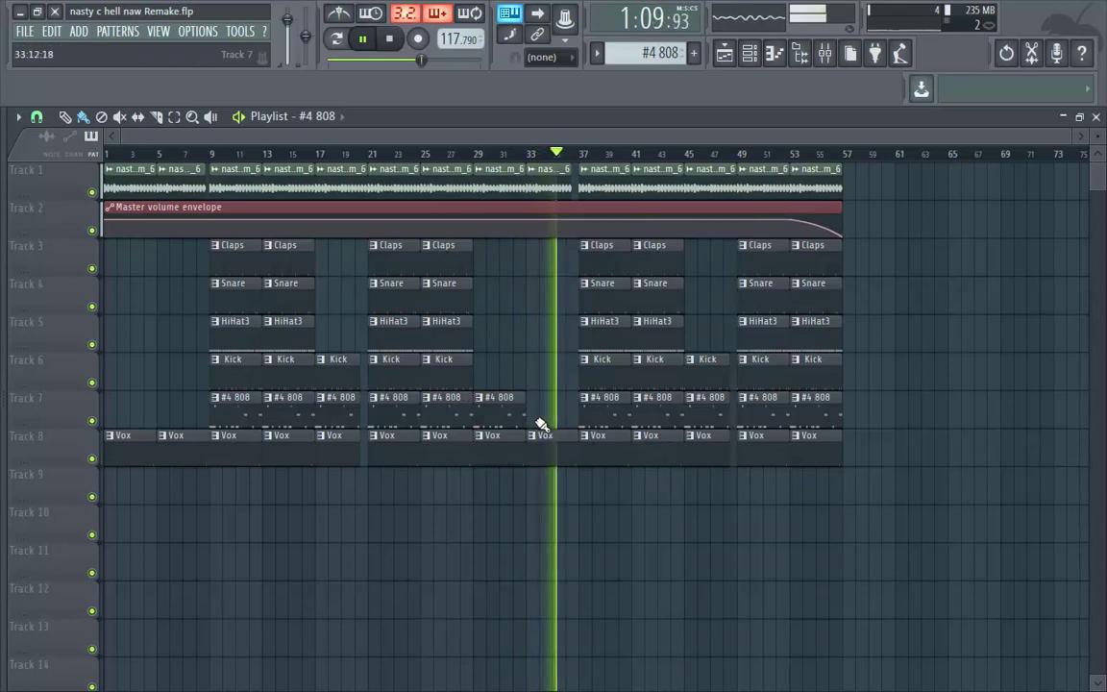
click(538, 412)
click(455, 369)
click(479, 373)
click(532, 373)
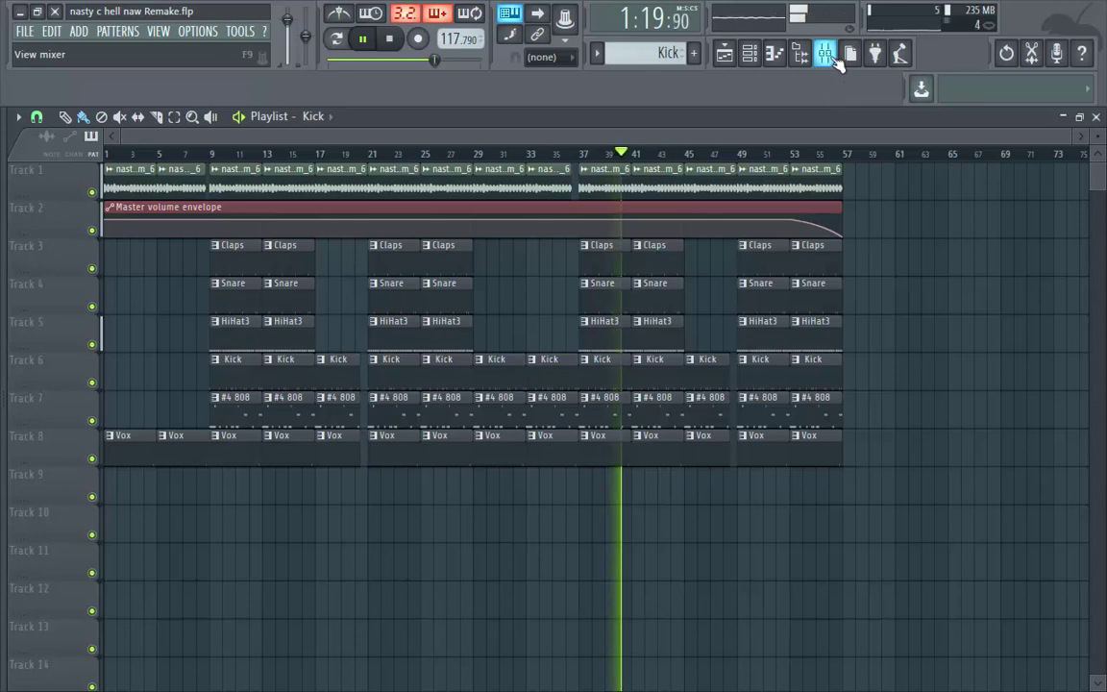
- Reopen the Kick track's equalizer and lower the band 7 low-pass cutoff slightly below band 4
click(826, 55)
click(961, 171)
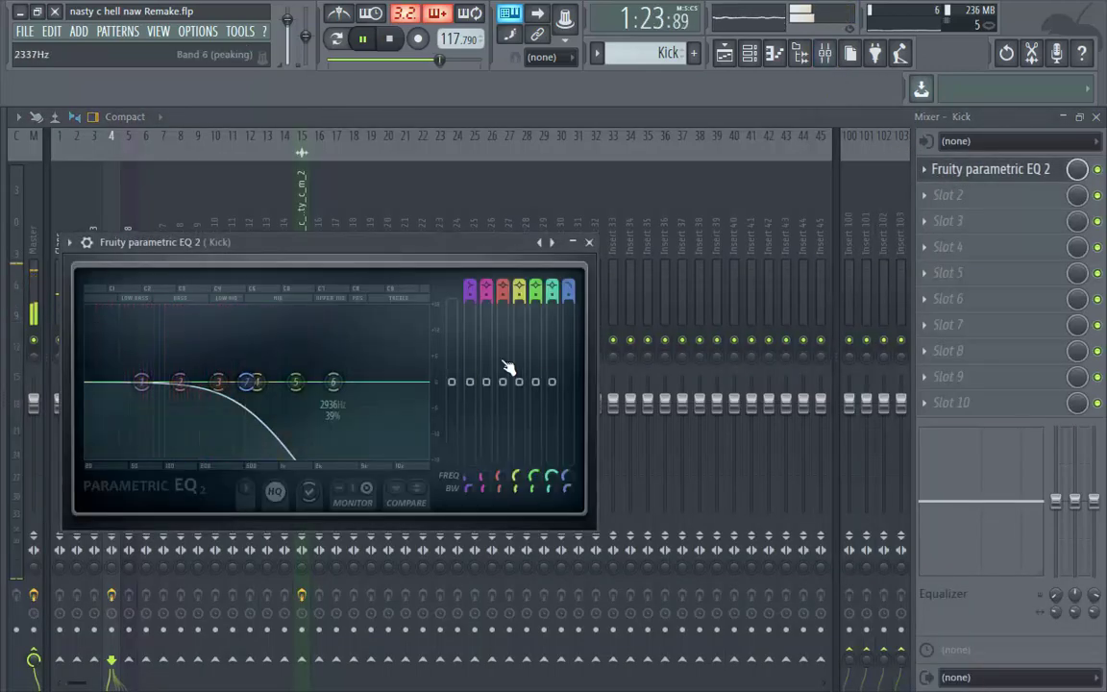
click(589, 242)
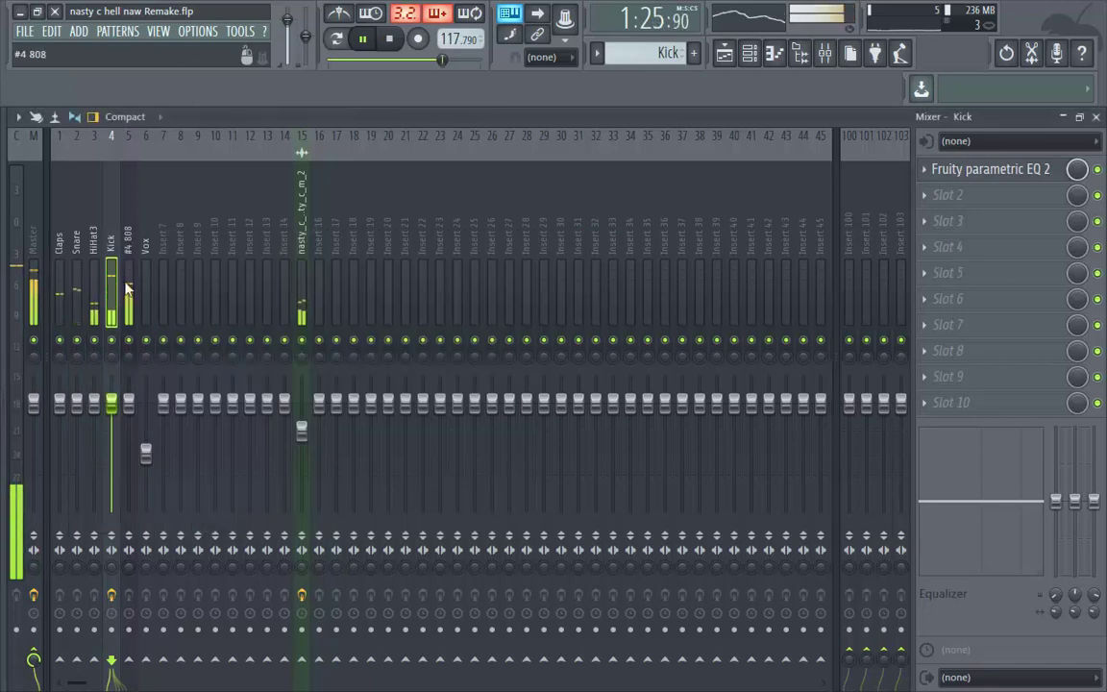
- Load Fruity parametric EQ 2 into slot 1 of the HiHat3 mixer track
click(94, 278)
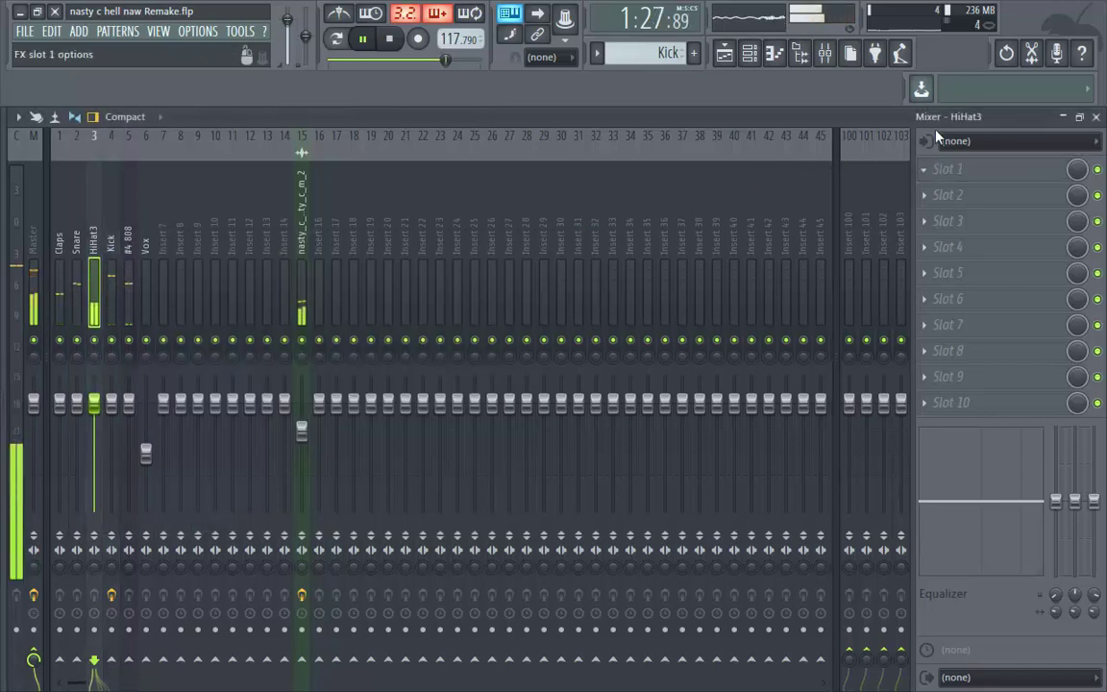
click(941, 169)
click(947, 106)
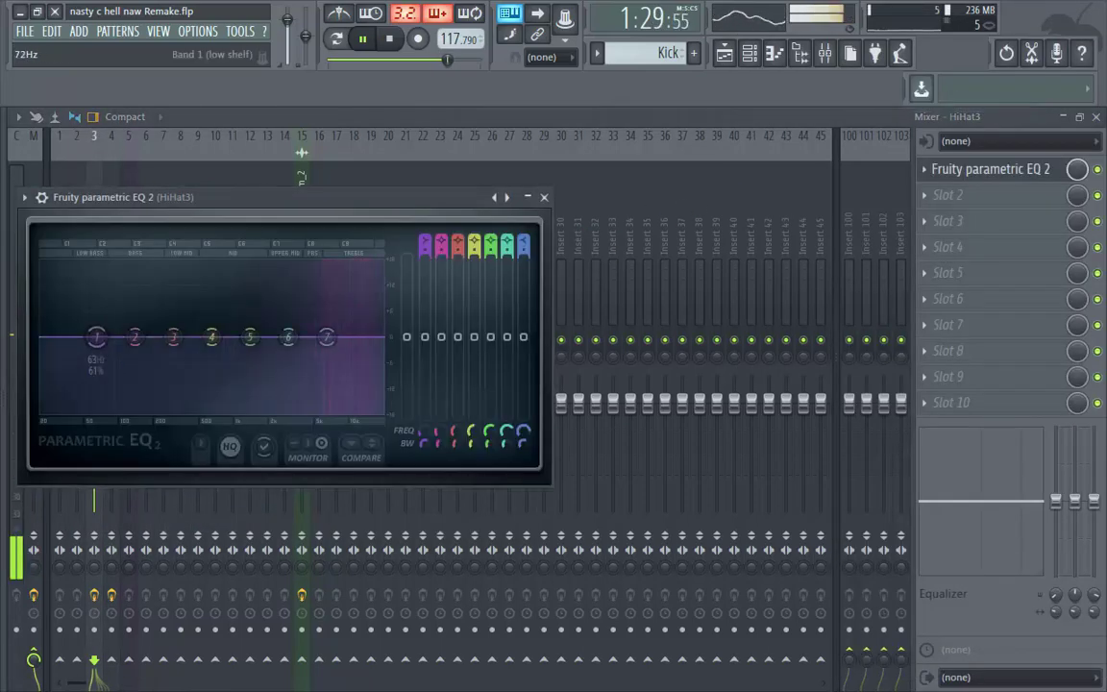
- Set band 1 of the HiHat3 equalizer to high pass with its cutoff at about 4435 Hz, and return to the playlist
drag(96, 336, 296, 411)
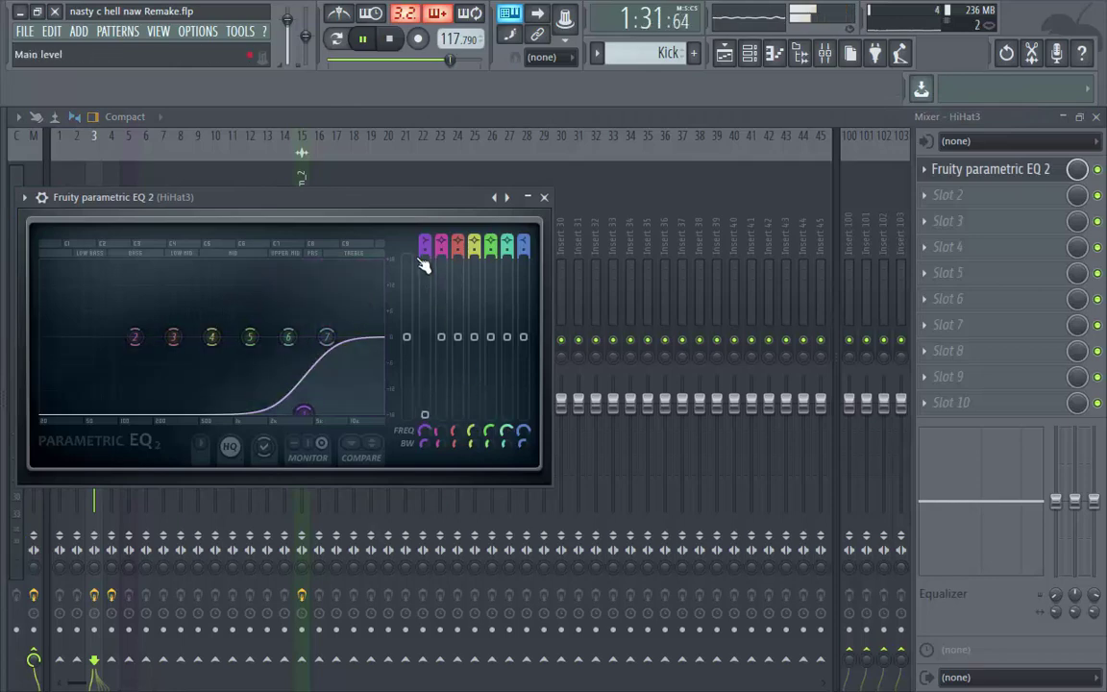
drag(420, 243, 420, 259)
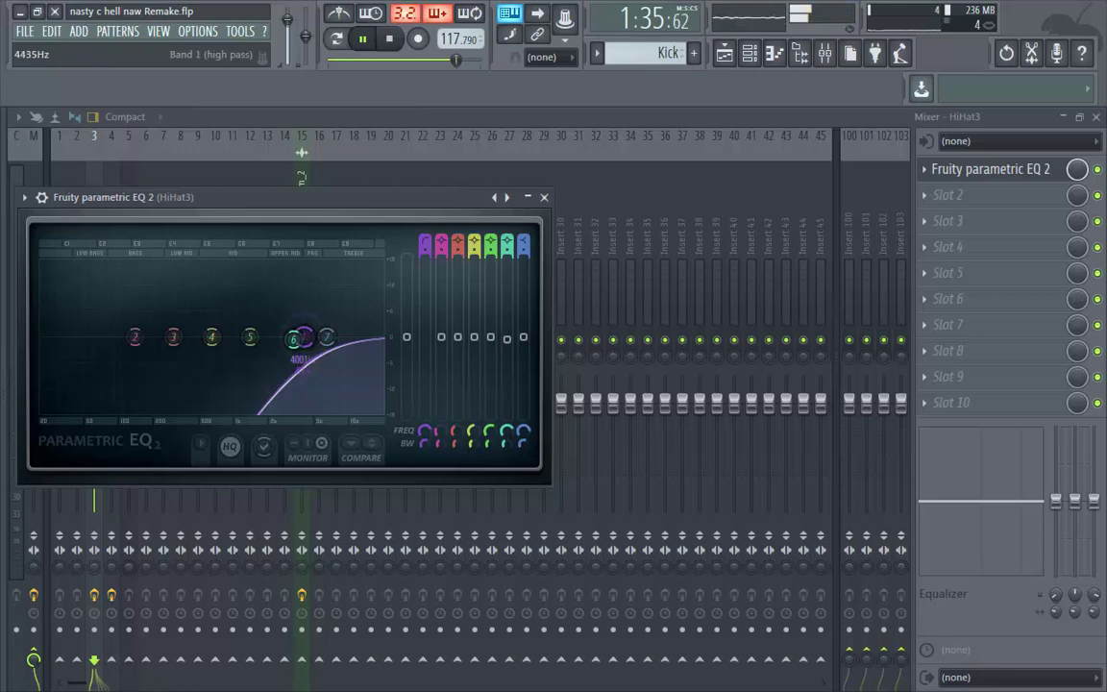
drag(305, 336, 311, 336)
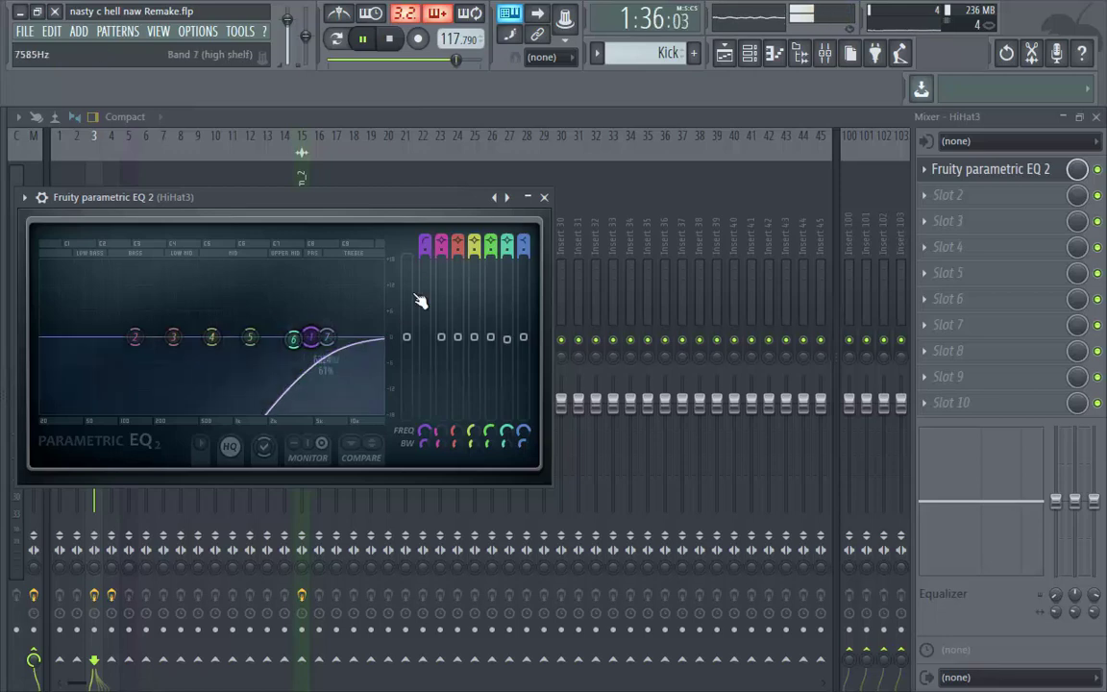
click(544, 198)
click(725, 54)
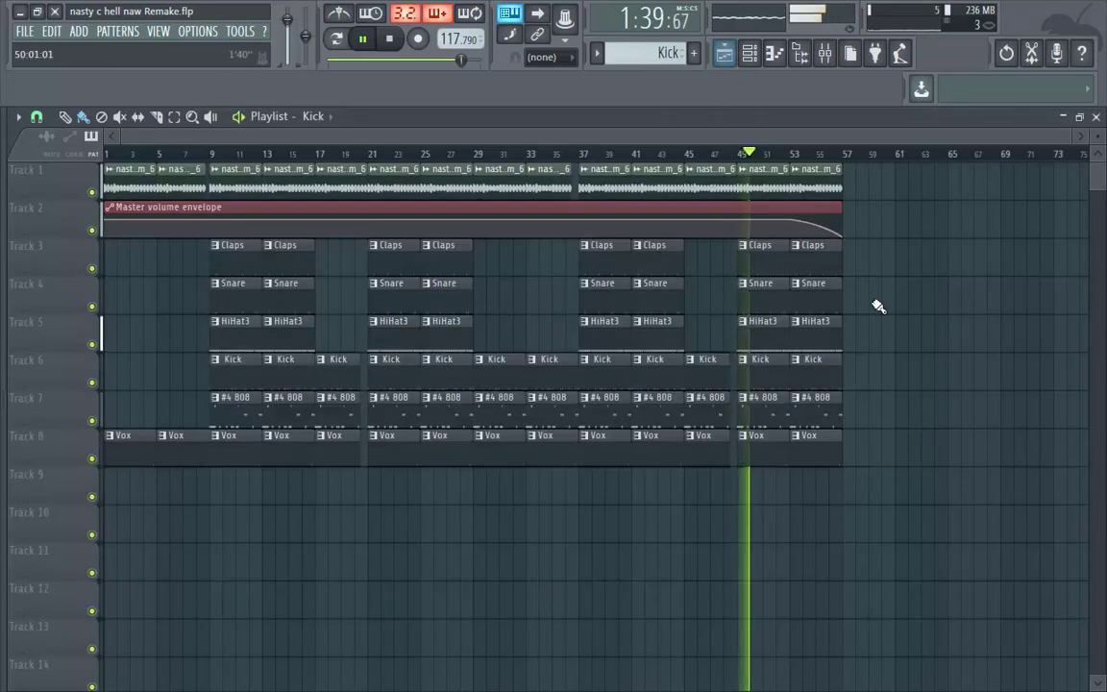